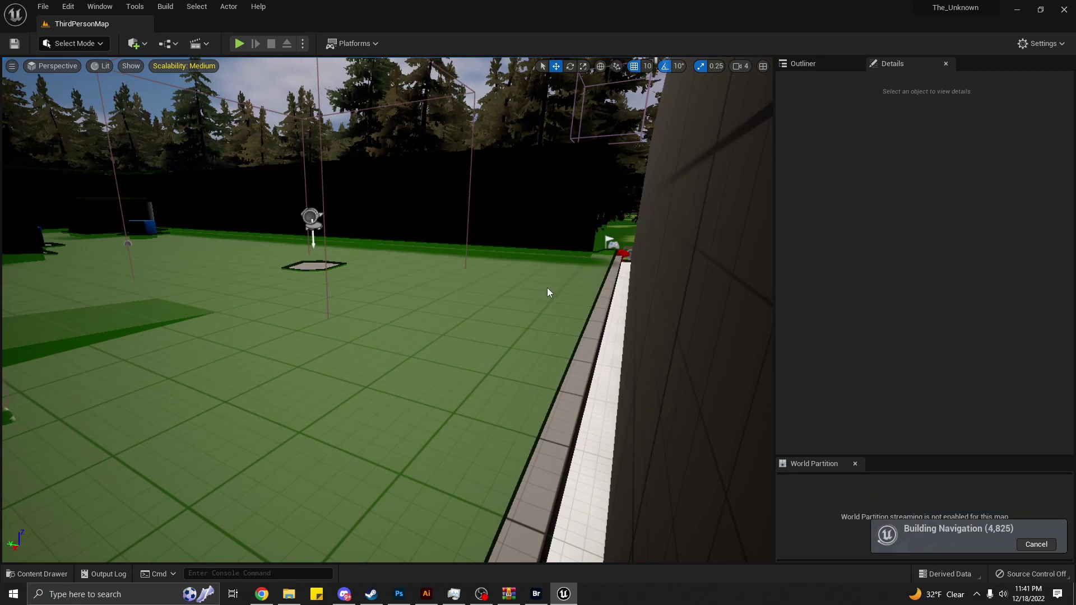
Turn the view toward the black wall and select SM_Cube5 to show its Details.
right_click(591, 313)
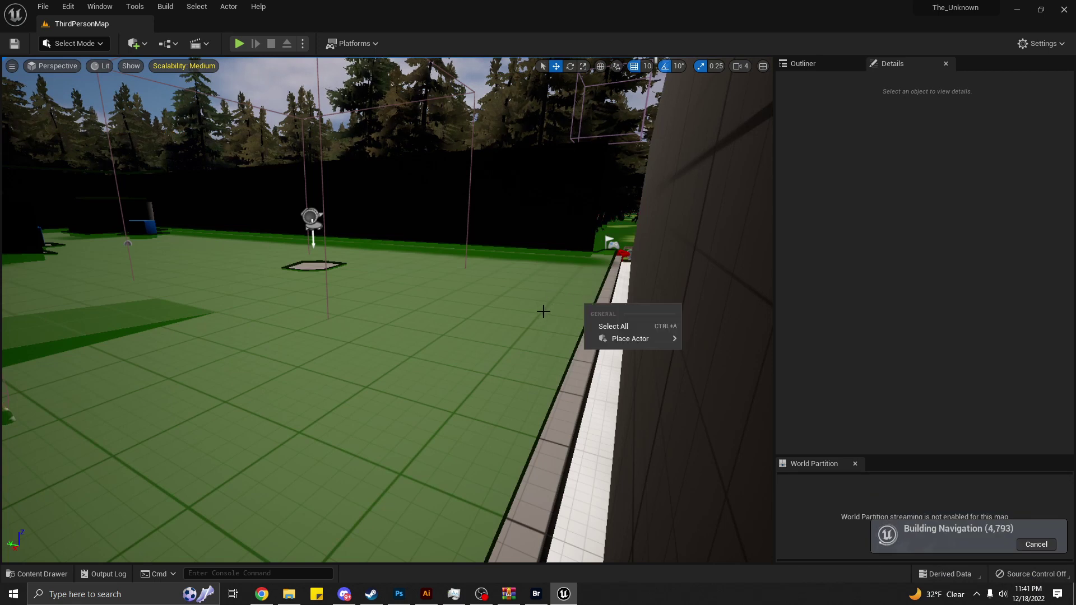
right_drag(543, 311, 539, 311)
click(595, 256)
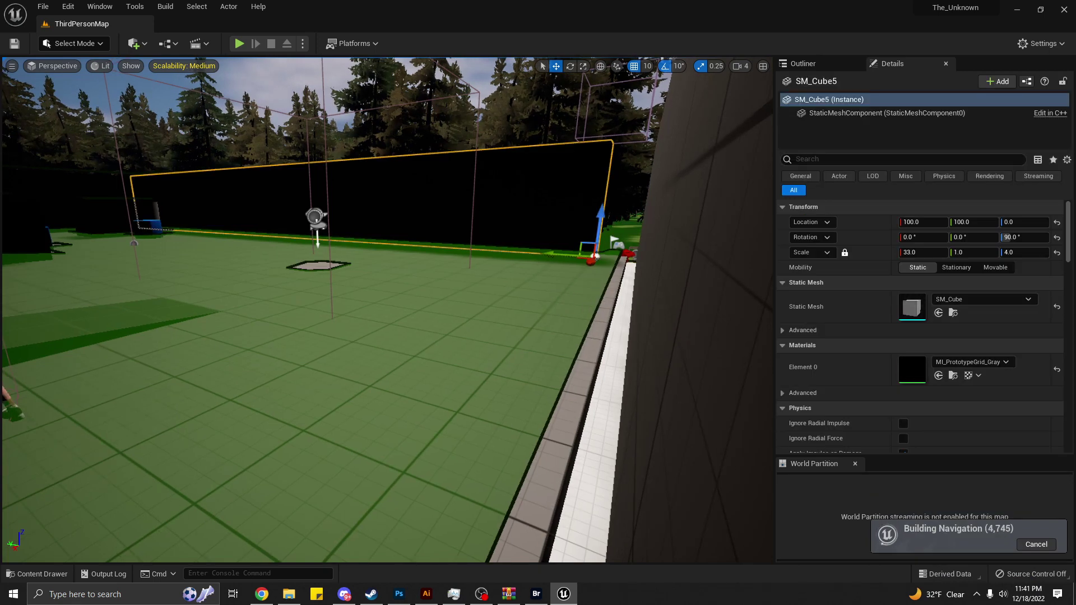
right_drag(595, 256, 596, 255)
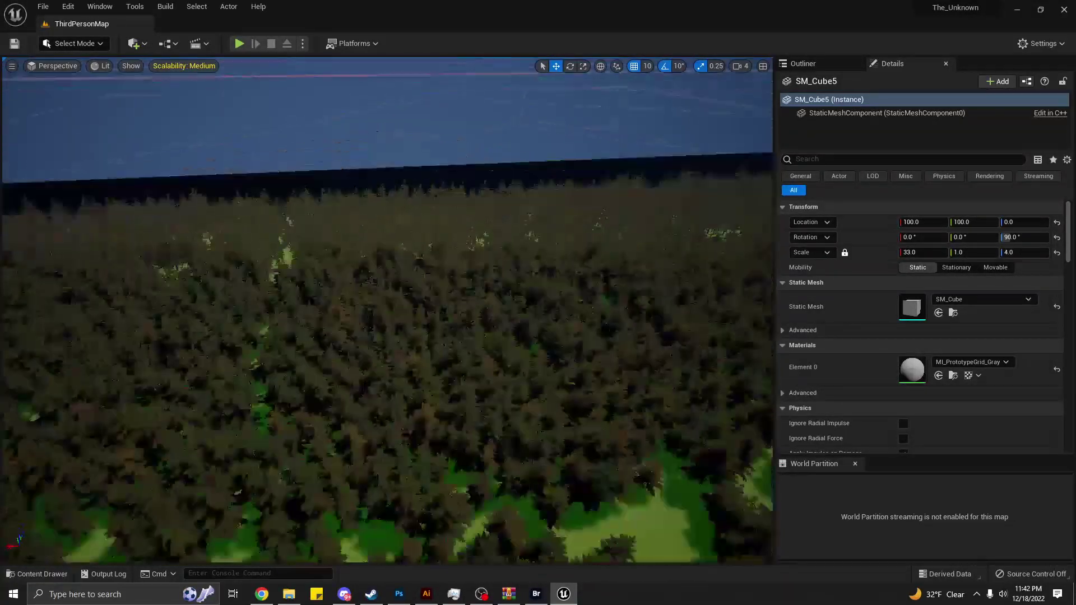
key(f)
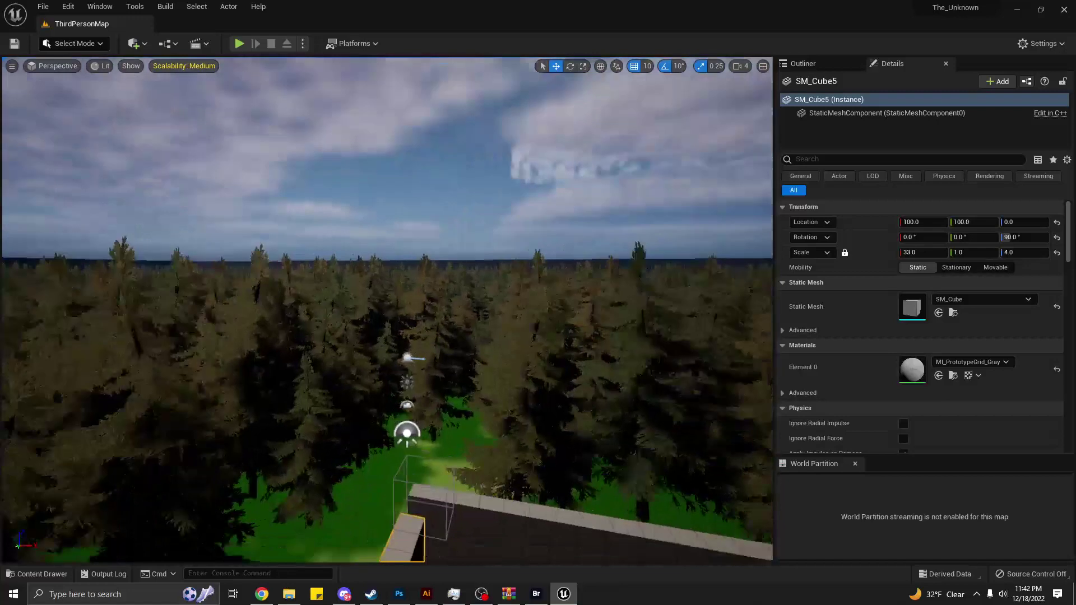
right_drag(413, 500, 413, 501)
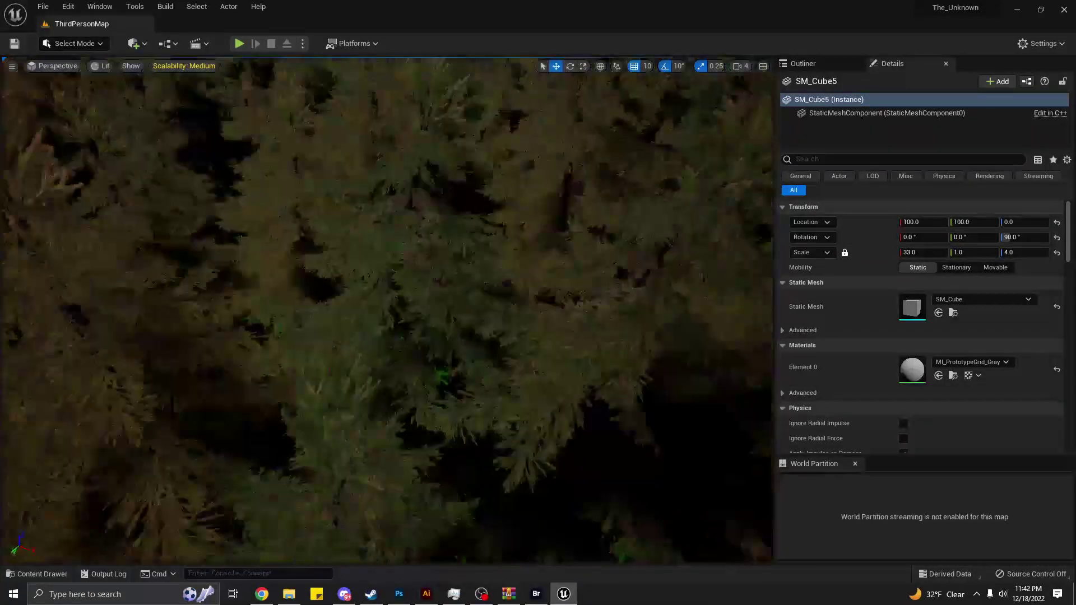
right_drag(413, 500, 414, 501)
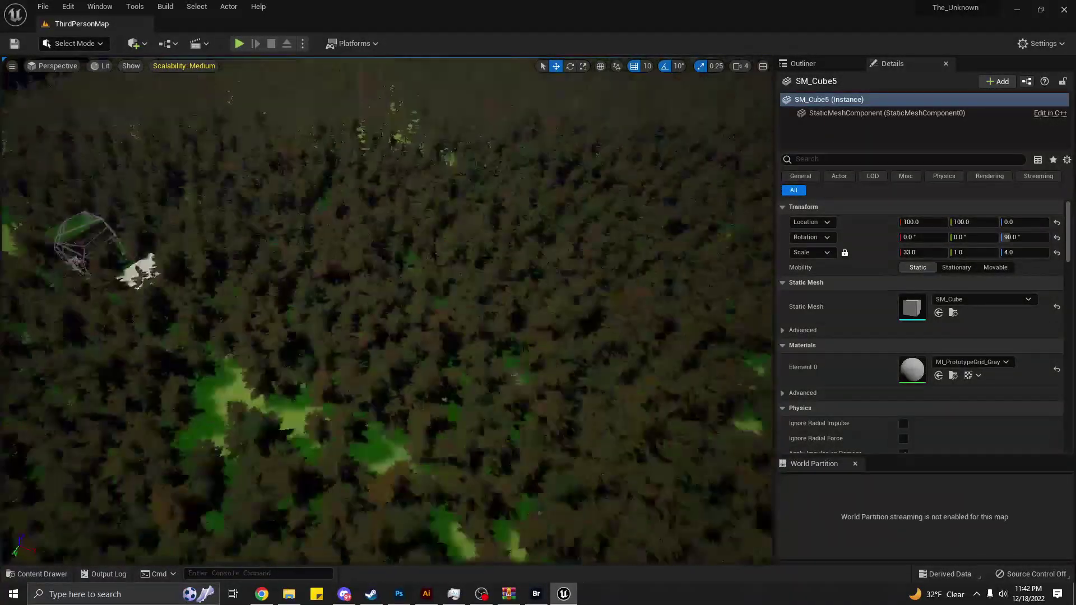
right_drag(414, 500, 414, 500)
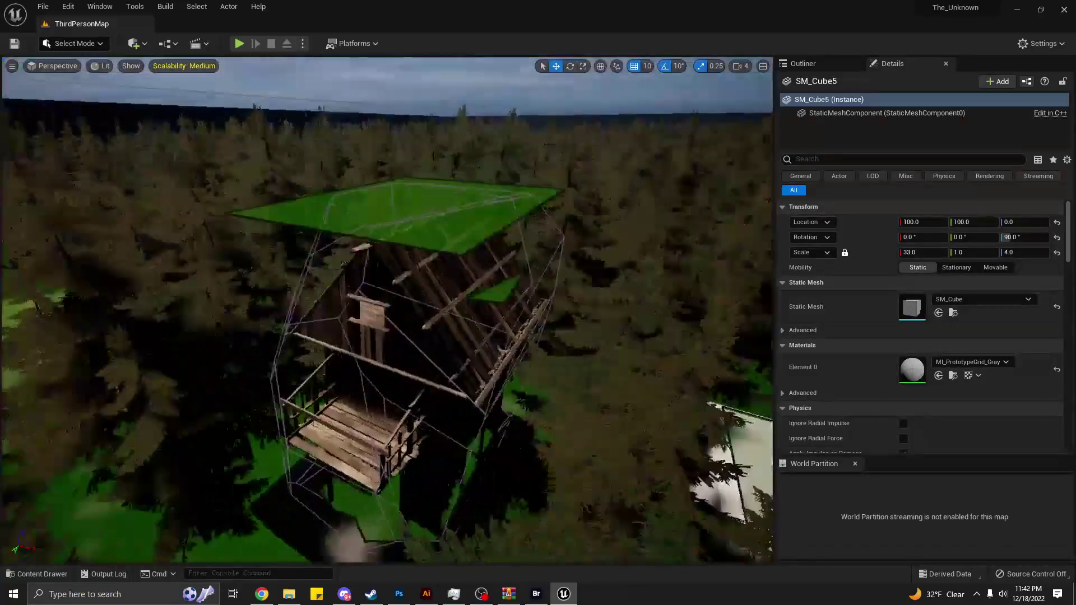
right_drag(413, 500, 414, 501)
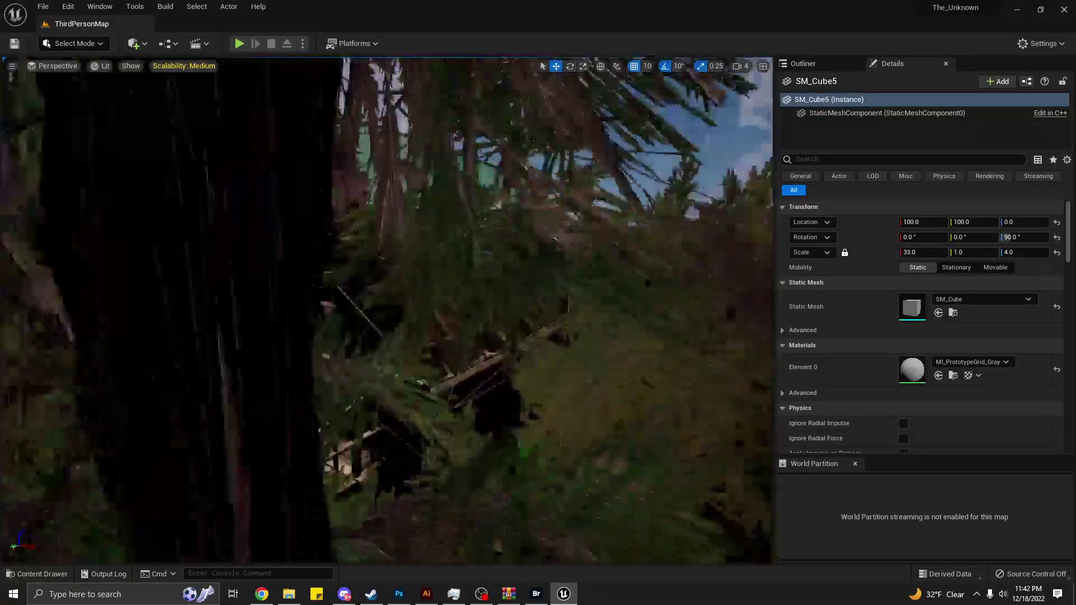
right_drag(414, 501, 413, 500)
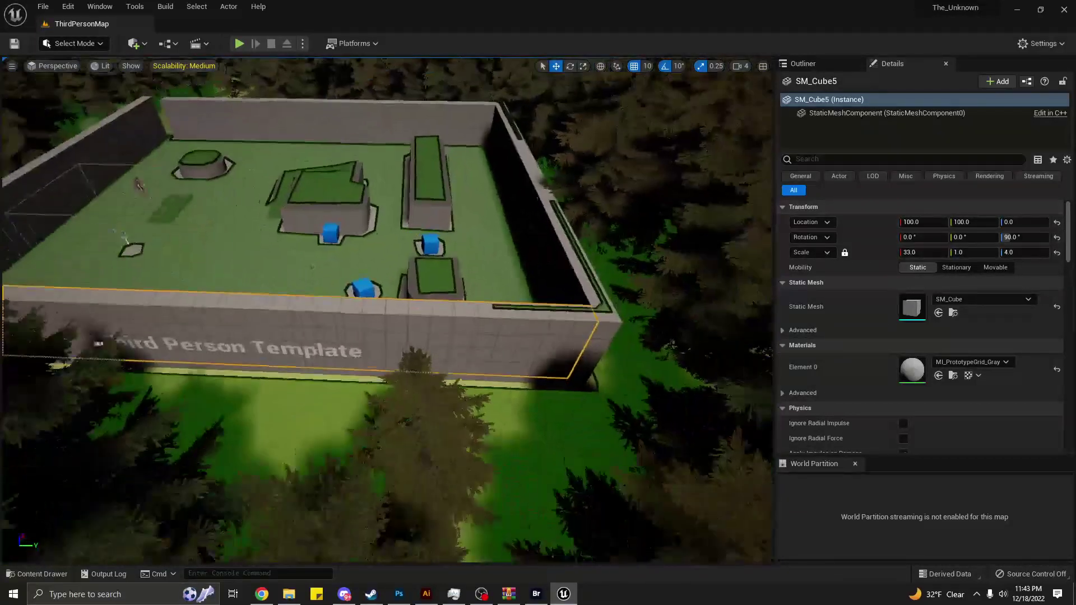
right_drag(98, 343, 14, 245)
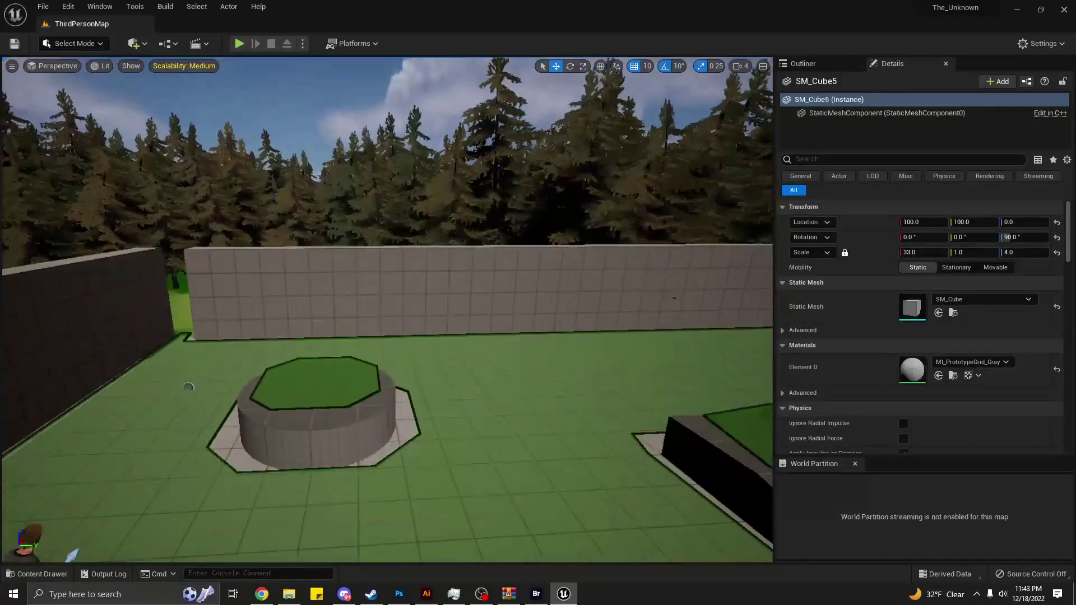
Fly the viewport in close and circle around the NPC character for a closer look.
key(w)
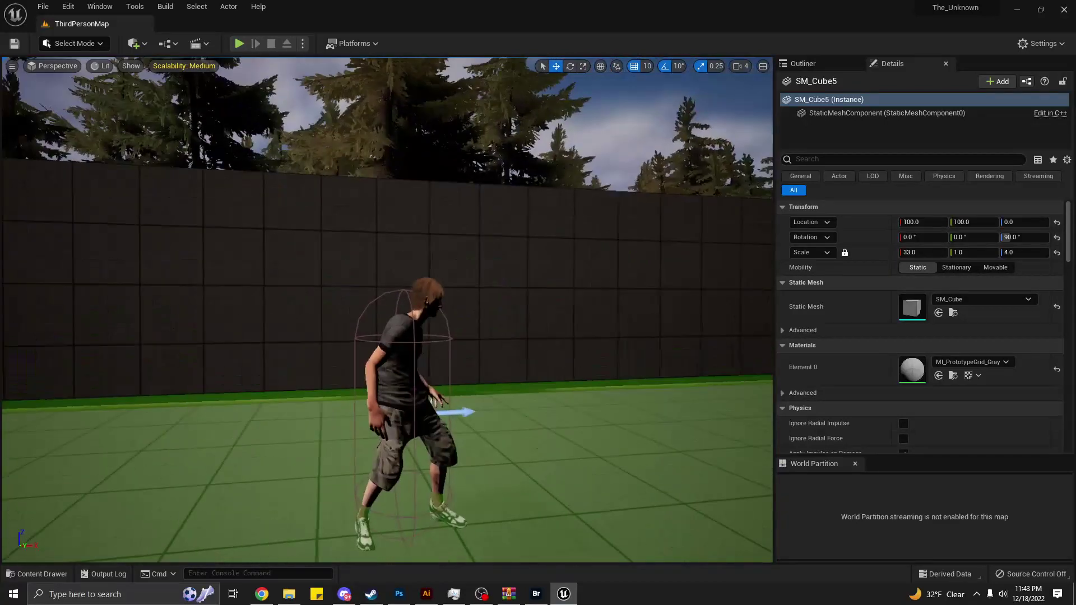
right_drag(387, 308, 274, 309)
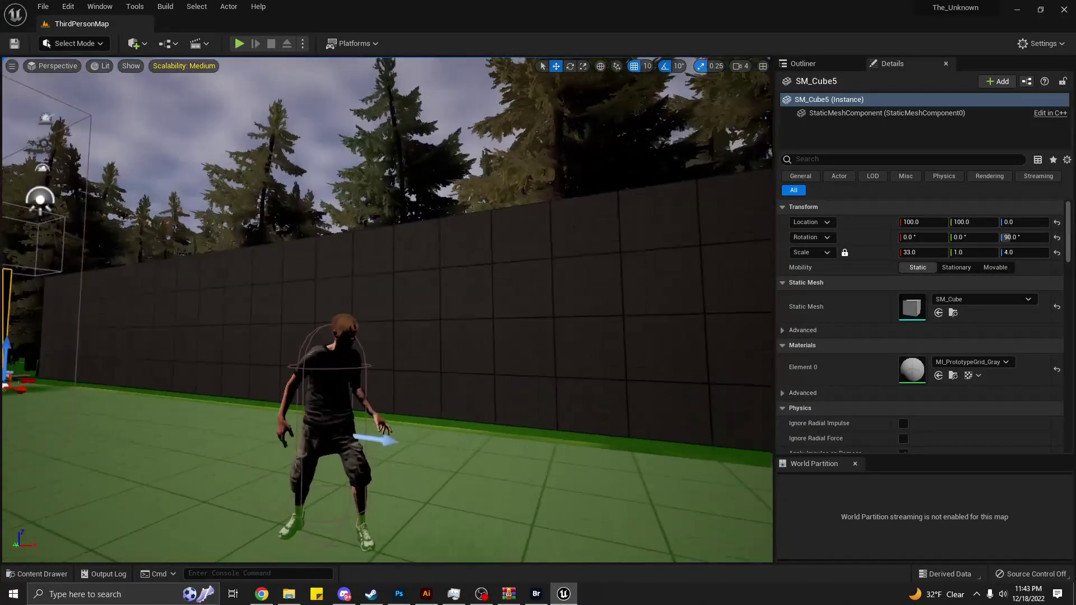
mouse_move(387, 308)
right_down()
mouse_move(330, 308)
mouse_move(396, 335)
mouse_move(365, 319)
right_up()
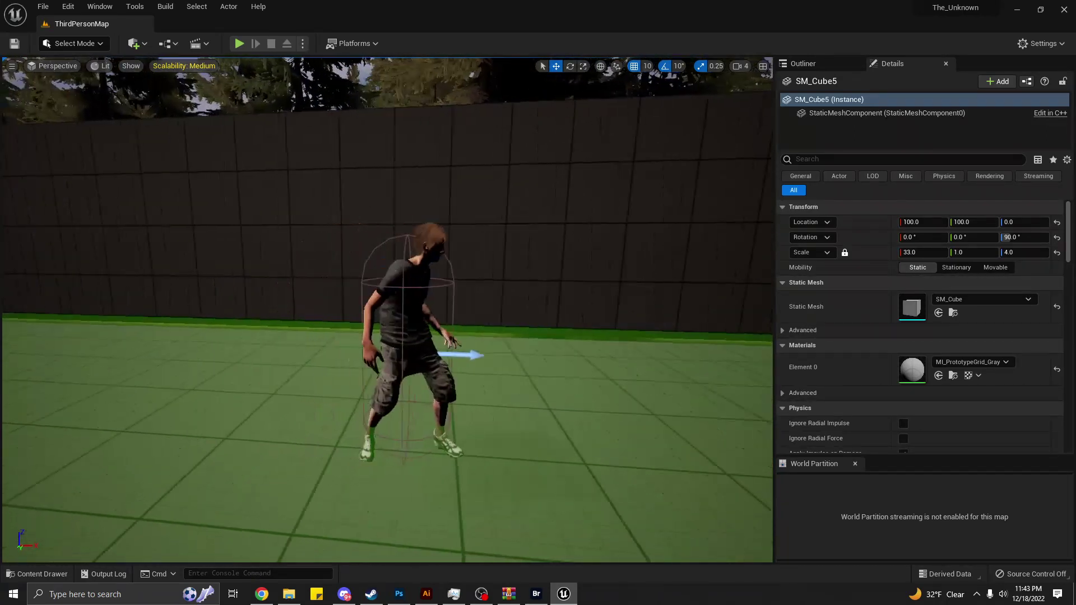
scroll(387, 308, up, 2)
scroll(387, 308, up, 2)
scroll(386, 309, up, 2)
right_drag(364, 320, 392, 314)
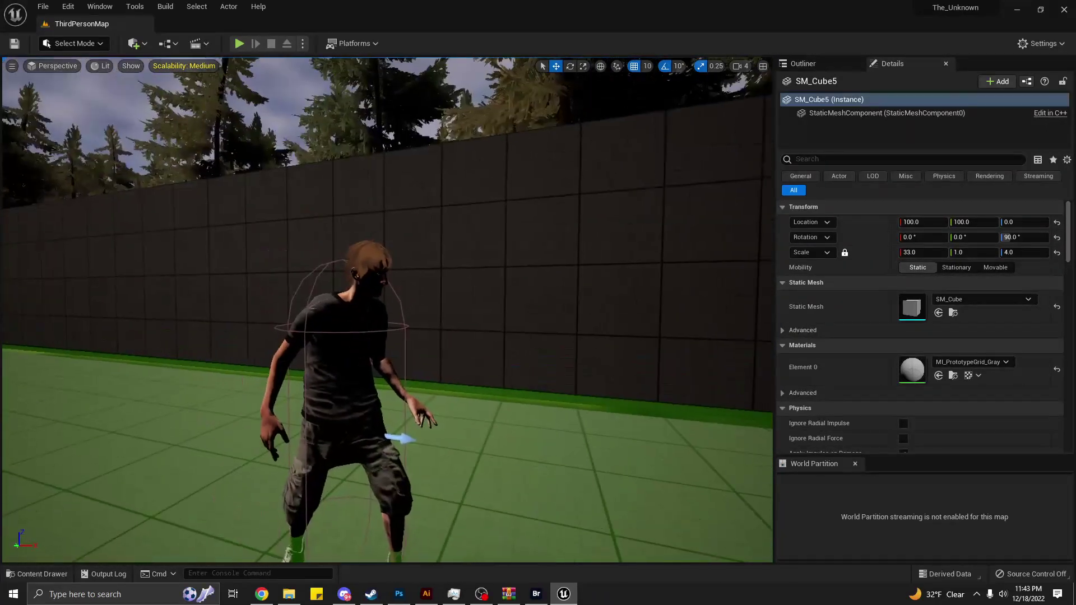
scroll(387, 309, up, 3)
scroll(387, 308, down, 3)
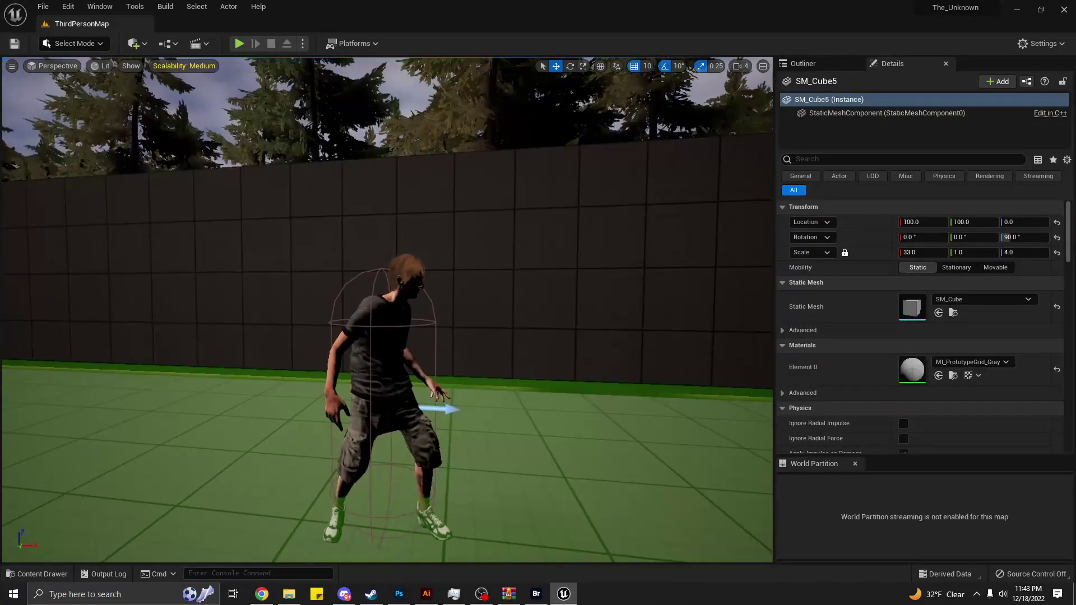
Turn the view back to the black wall and start a Play-in-Editor test with Alt+P.
right_drag(387, 309, 314, 308)
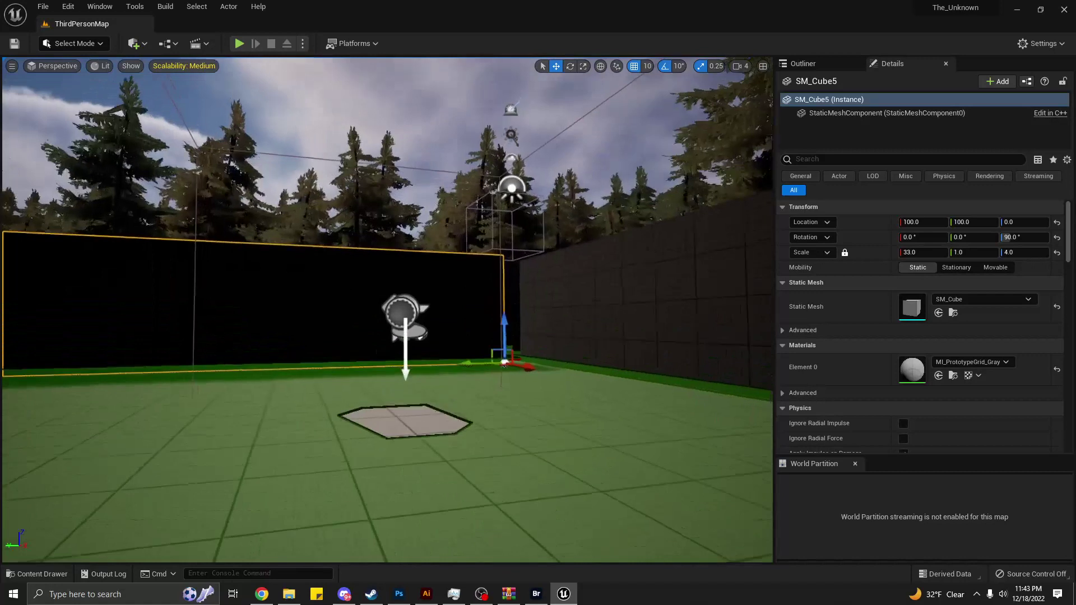
right_drag(386, 309, 386, 291)
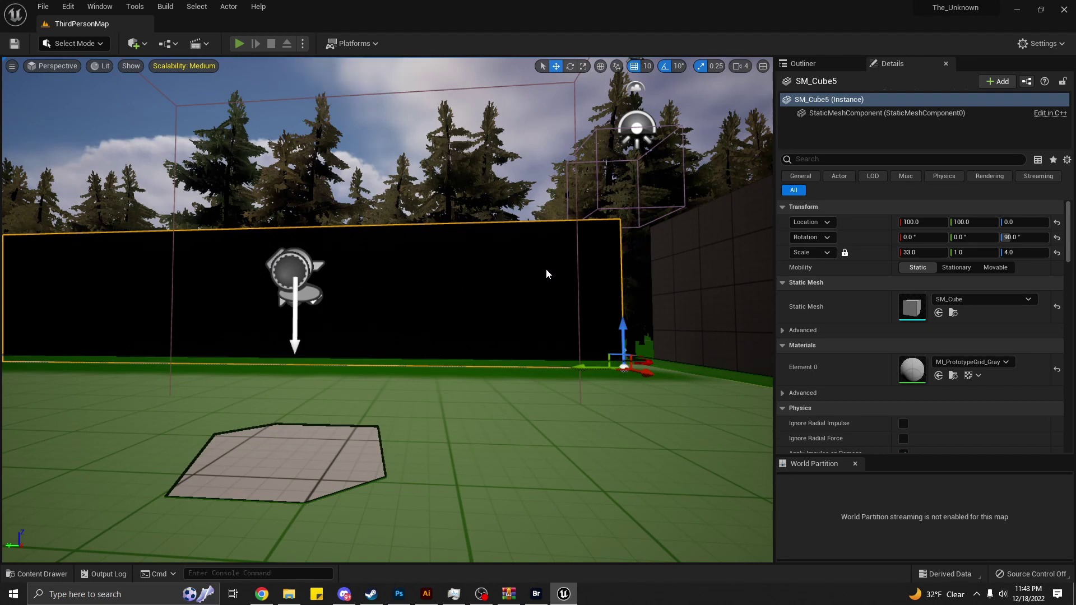
key(alt+p)
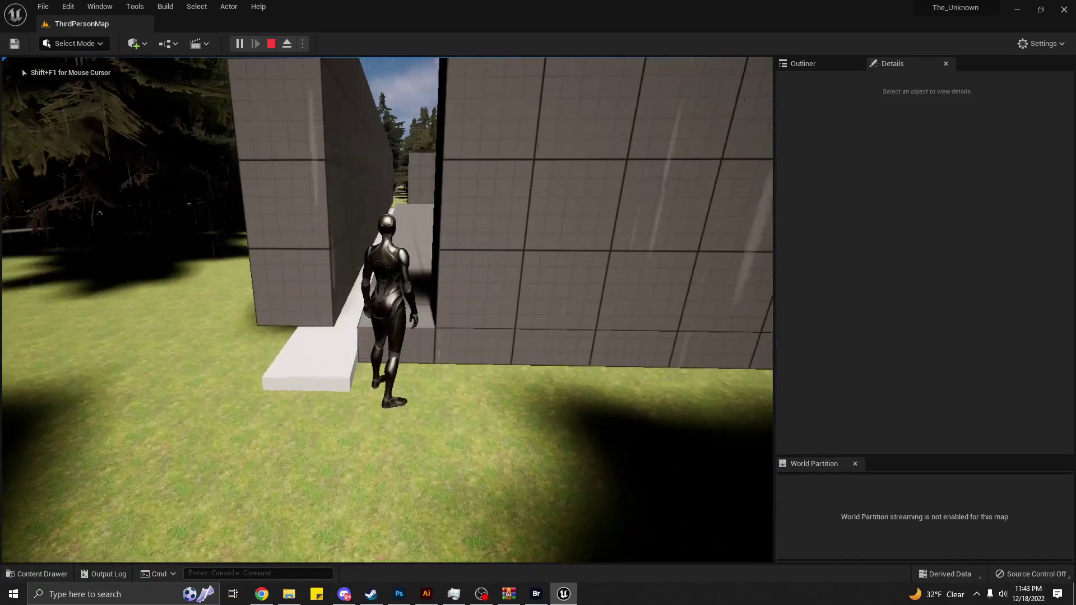
Run the character through the narrow corridor and across the grey platform, jumping onto the round platform.
key(a)
key(w)
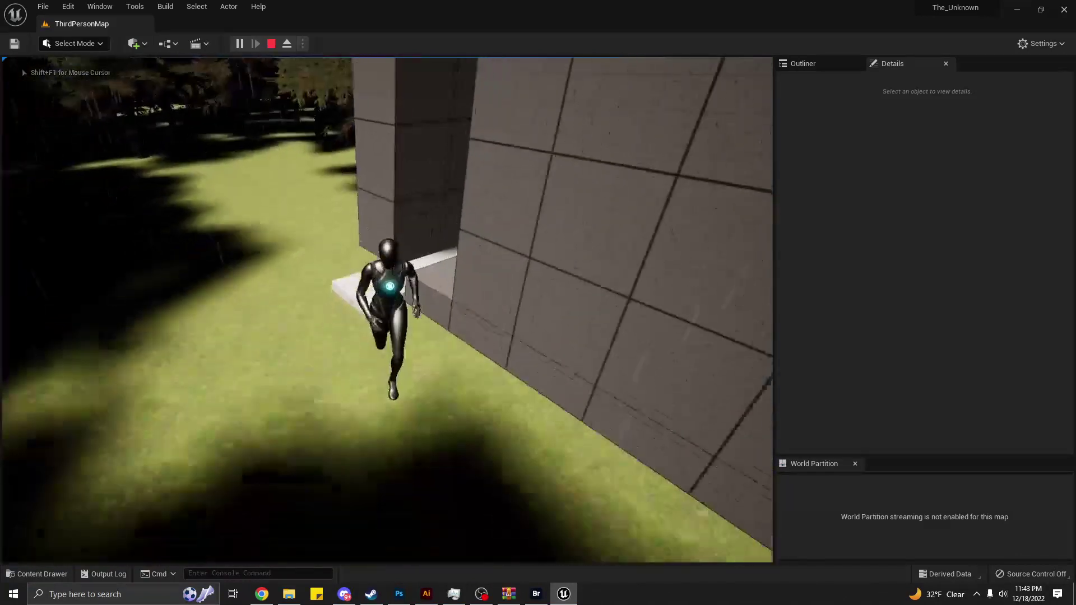
key(w)
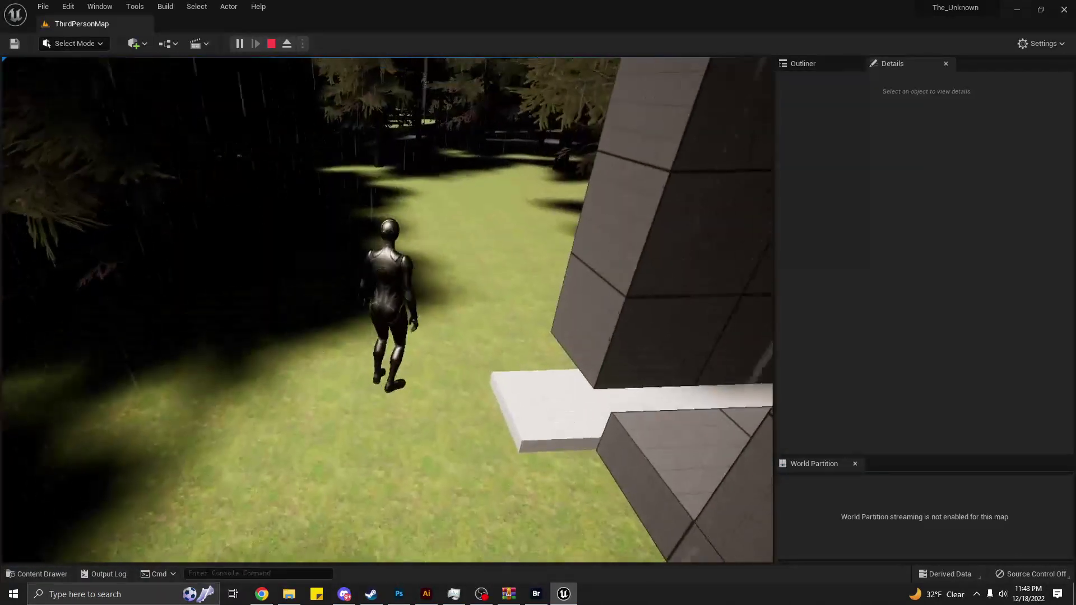
key(w)
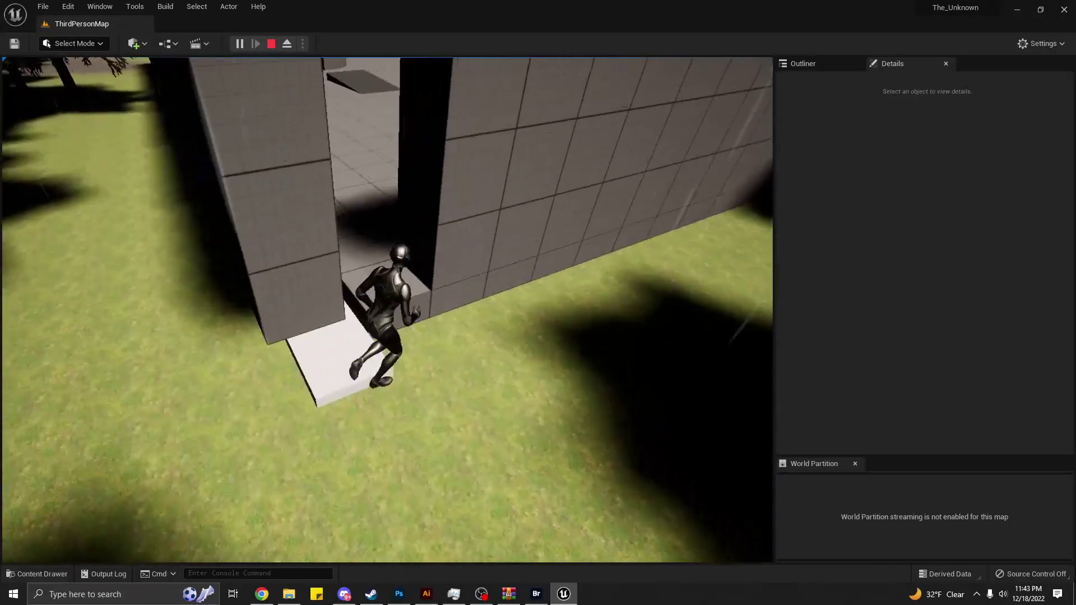
key(w)
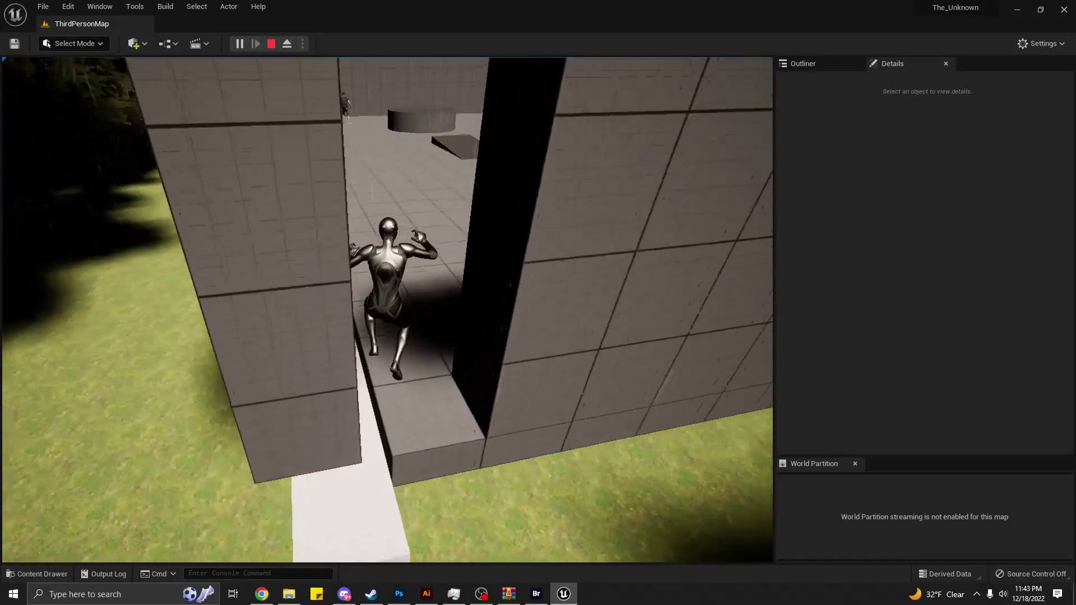
key(w)
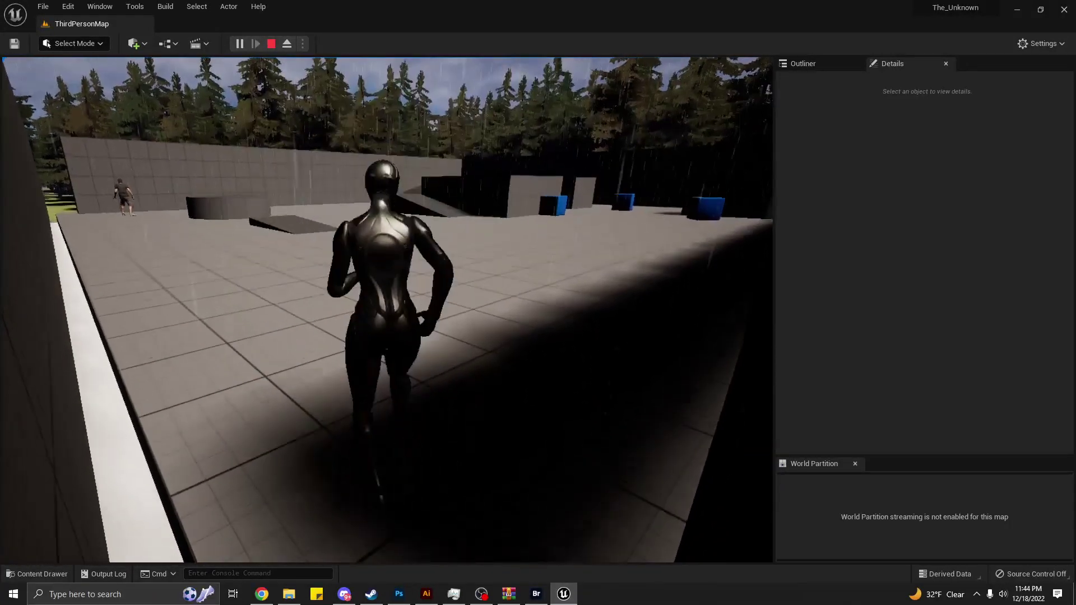
key(w)
key(w)
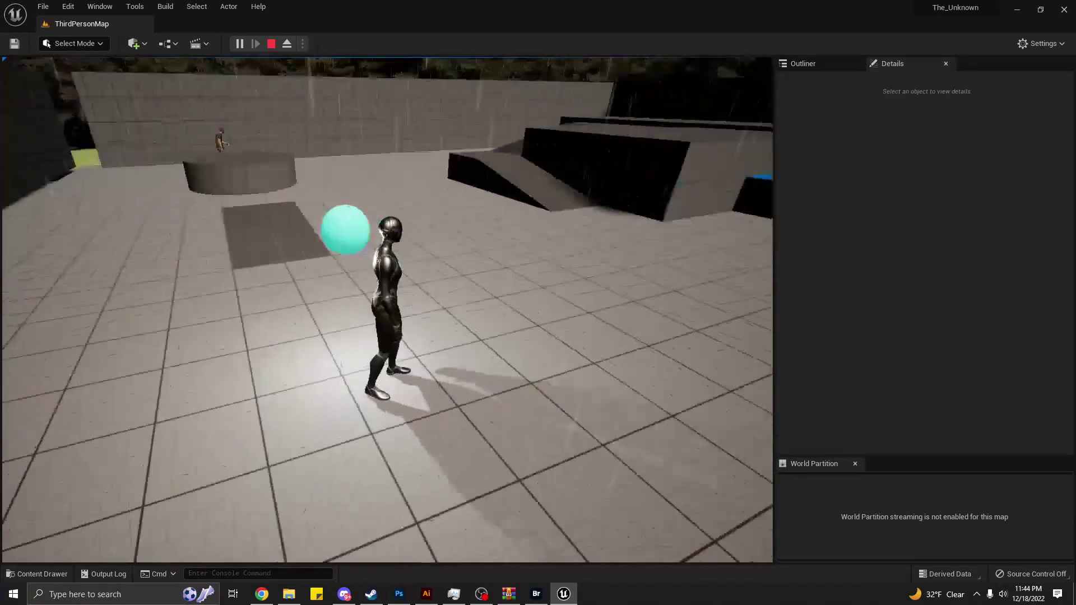
key(w)
key(w)
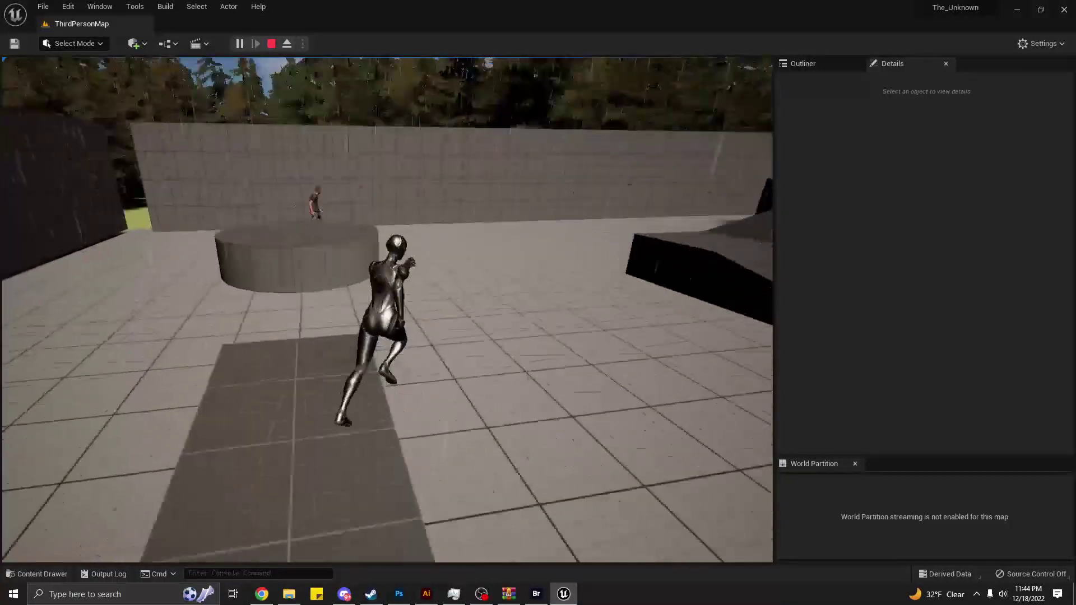
key(space)
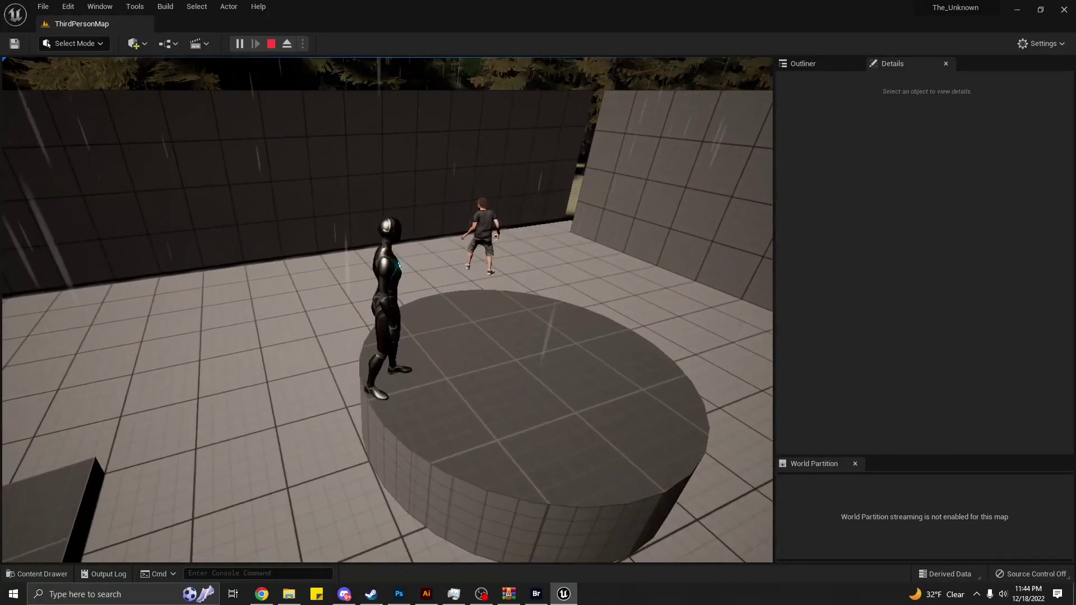
Run back from the far wall through the corridor, past the NPC and out onto the grass.
key(w)
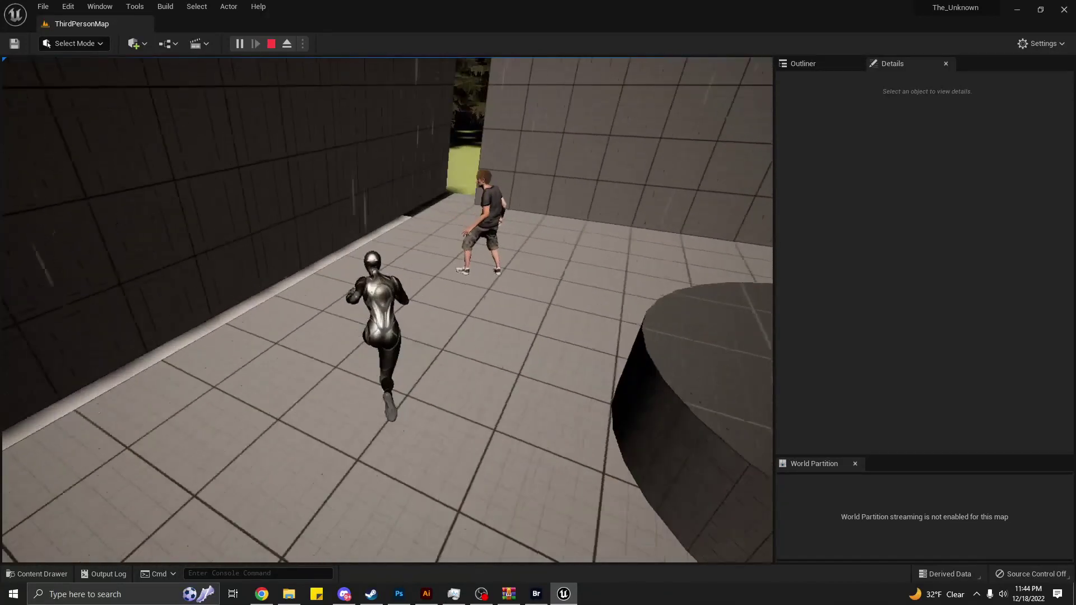
key(s)
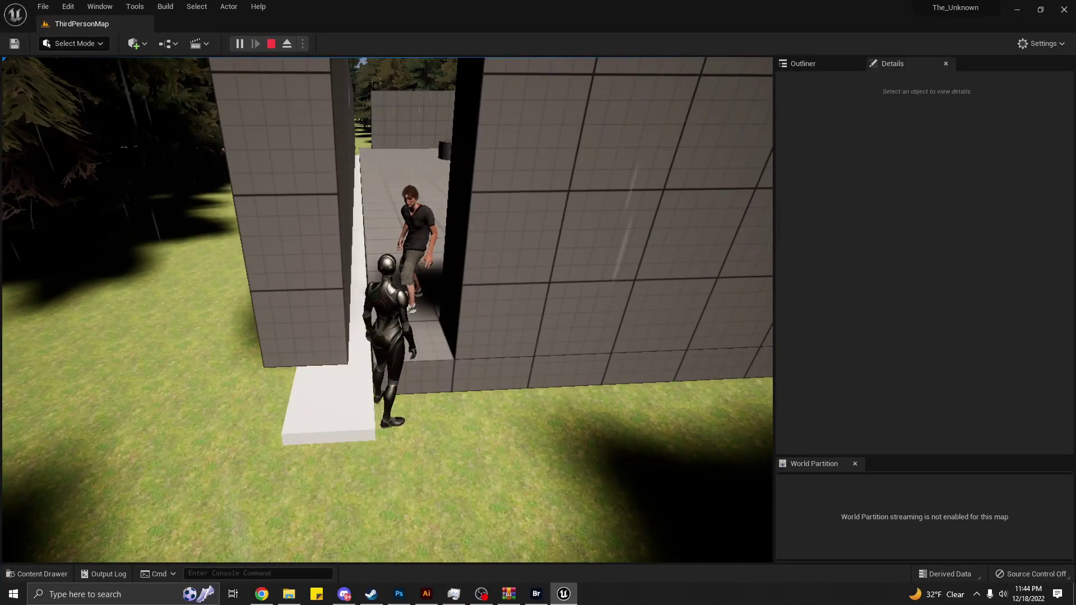
key(w)
key(space)
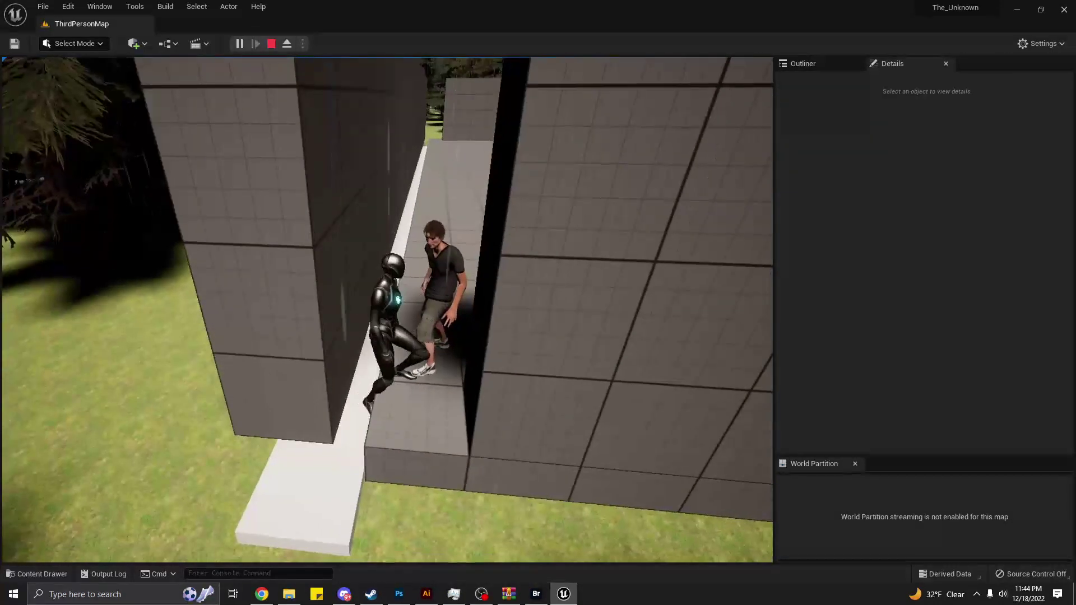
key(s)
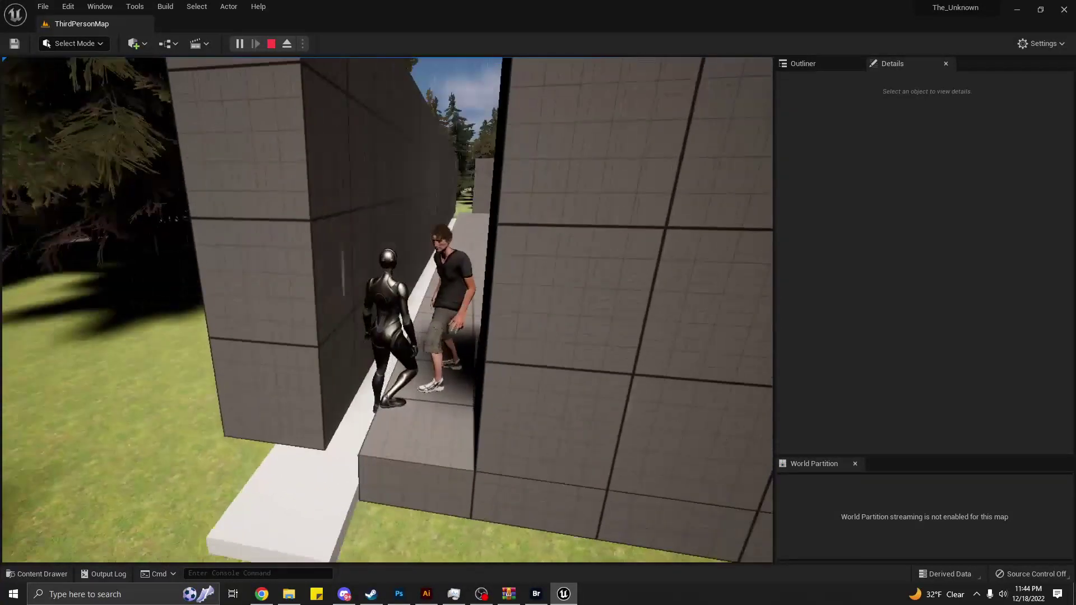
key(w)
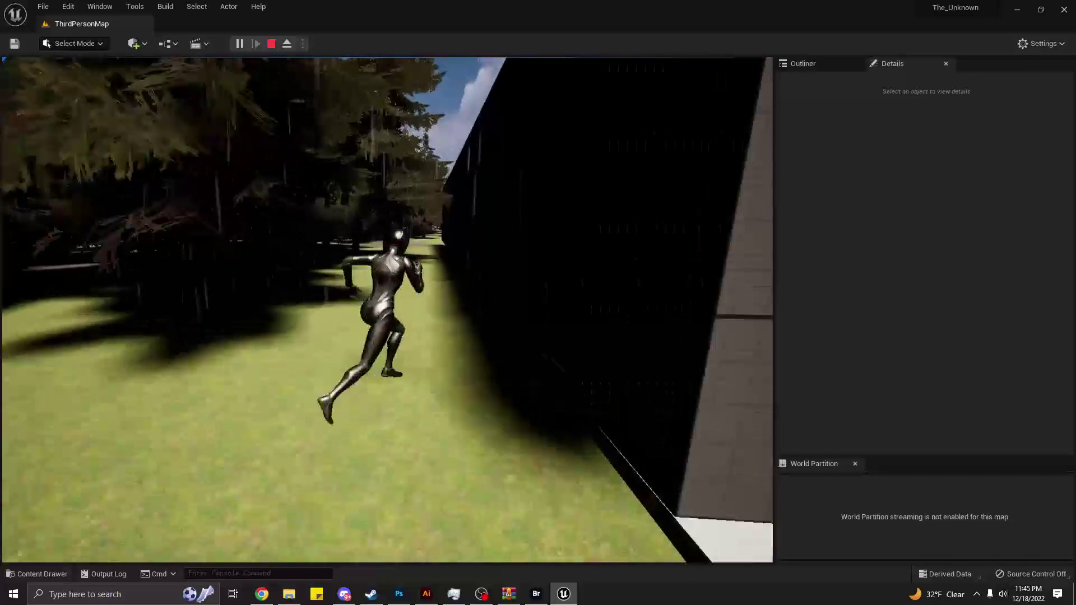
Jump off the ledge and run along the lit forest path into the dark trees.
key(space)
key(w)
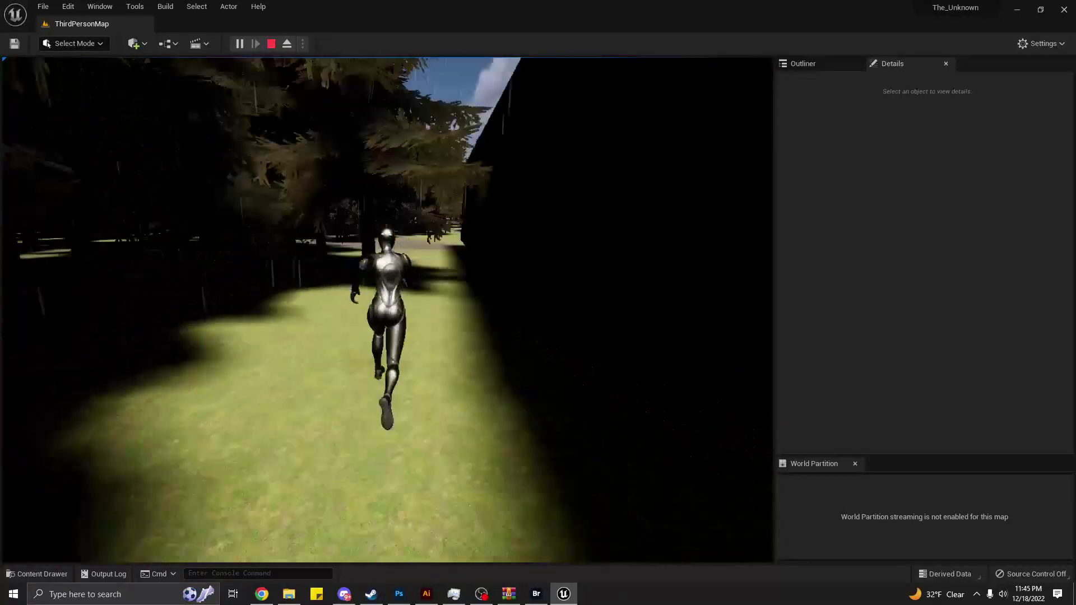
key(w)
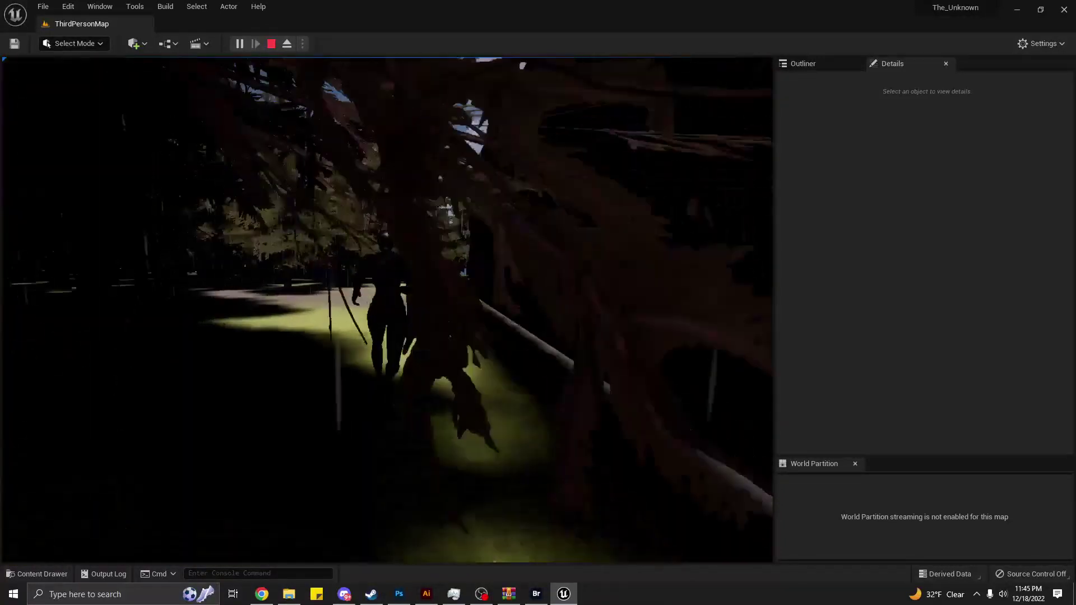
key(w)
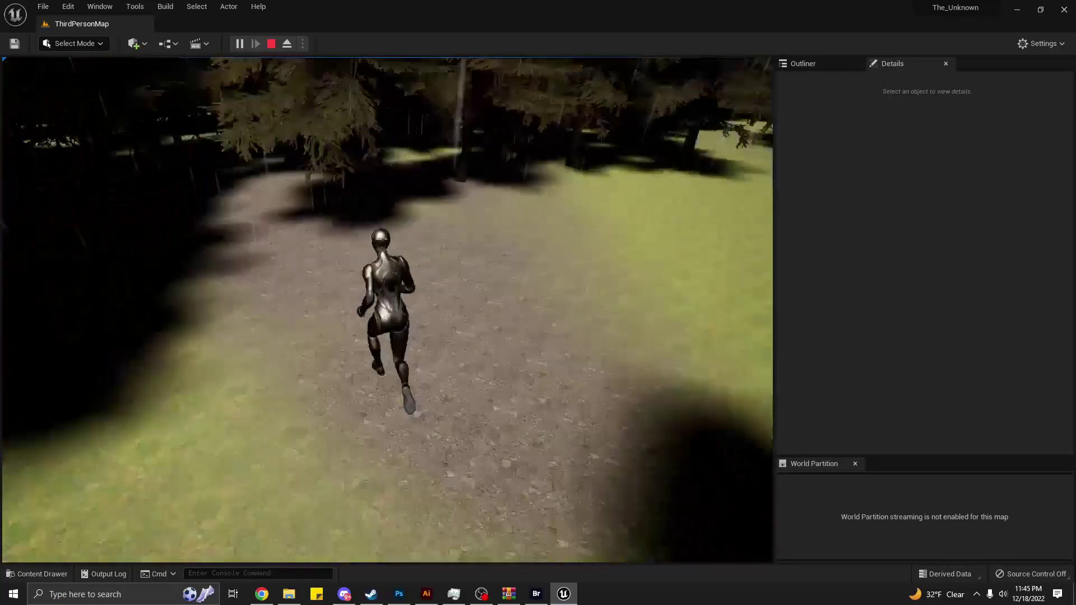
key(w)
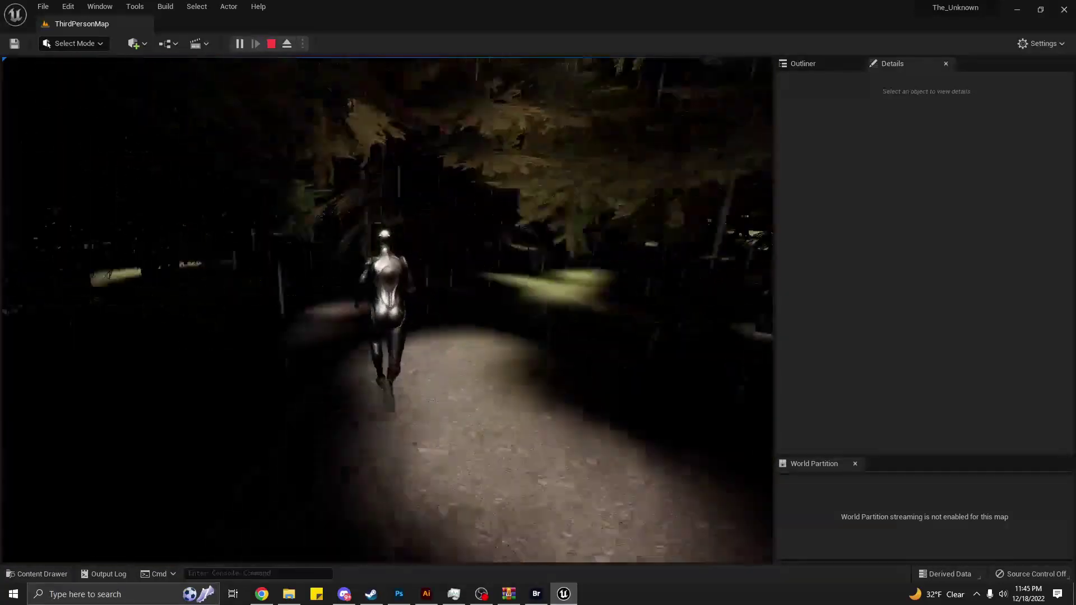
key(w)
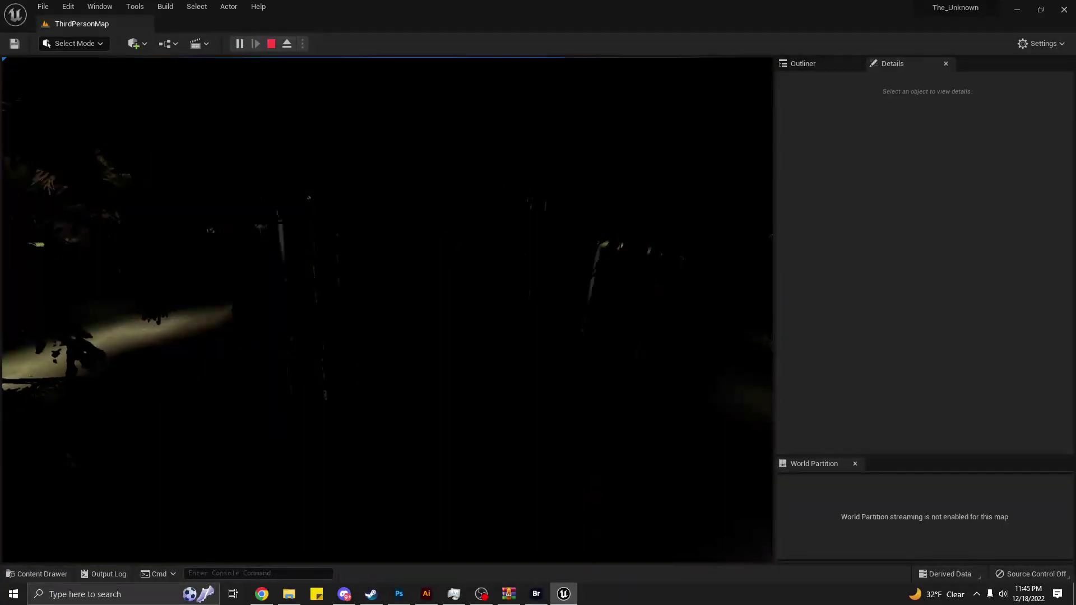
key(w)
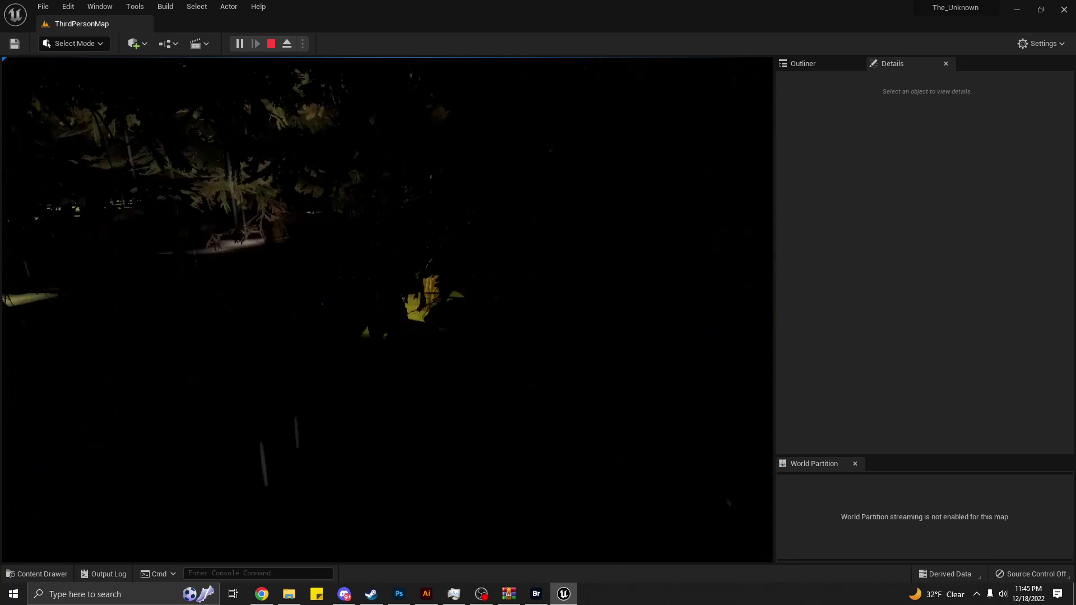
key(w)
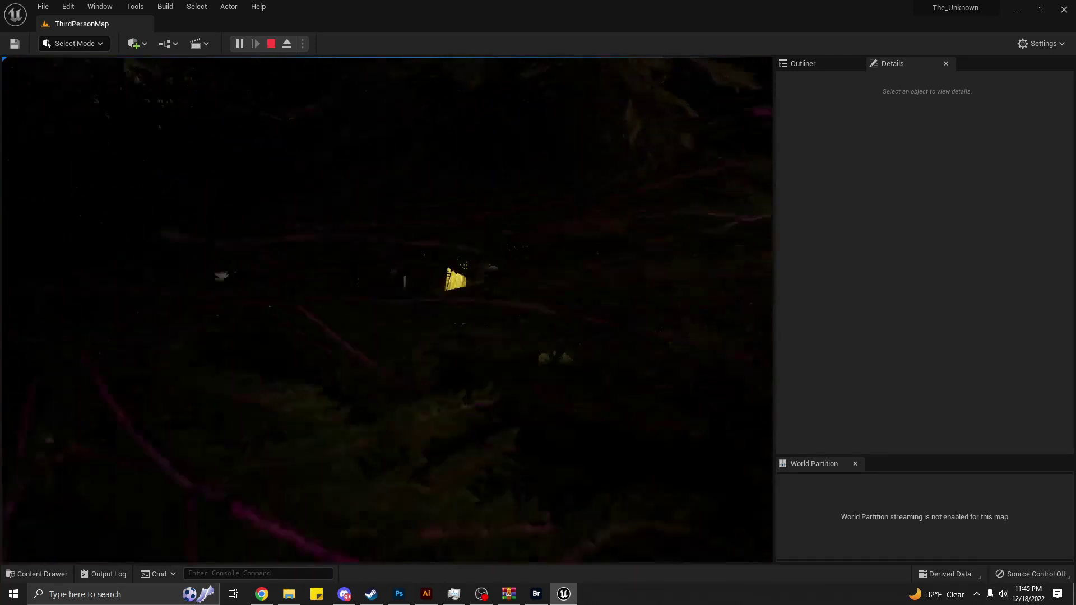
key(w)
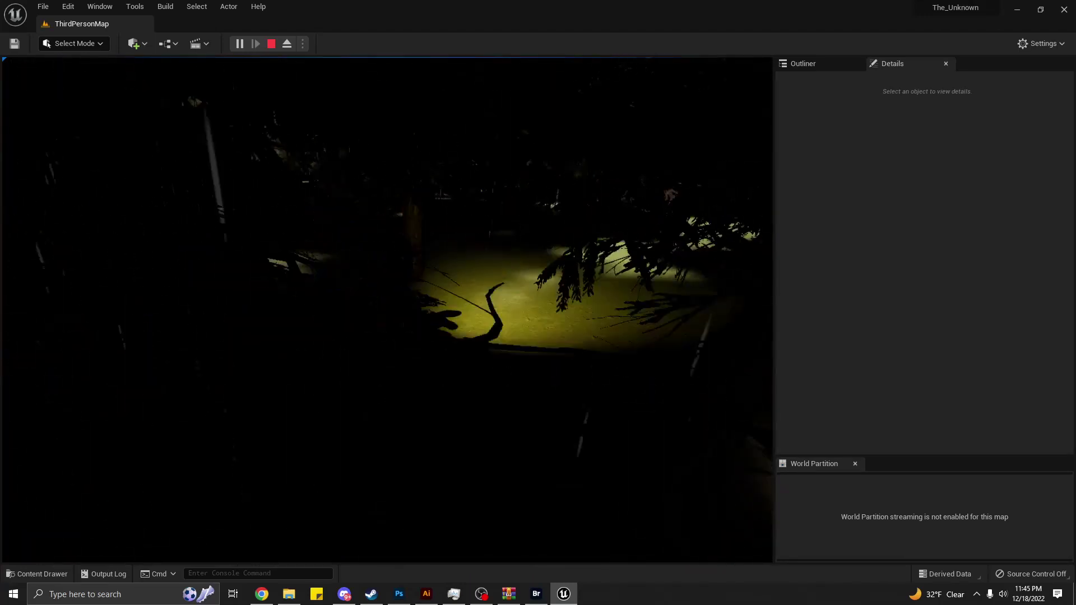
Explore the flashlight-lit foliage and clearing, then end the play session with Esc.
key(w)
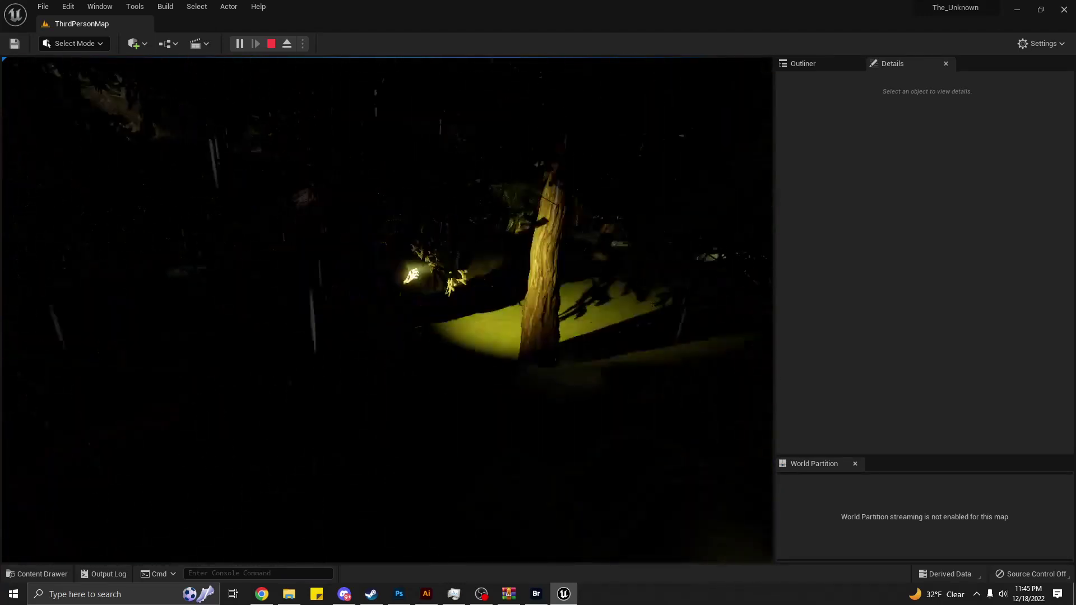
key(w)
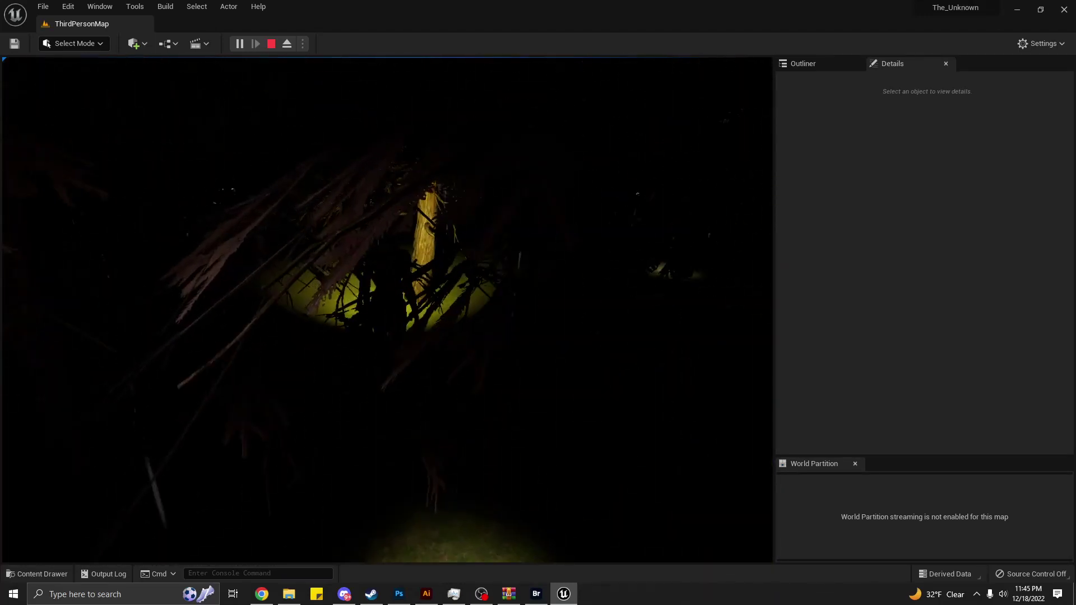
key(w)
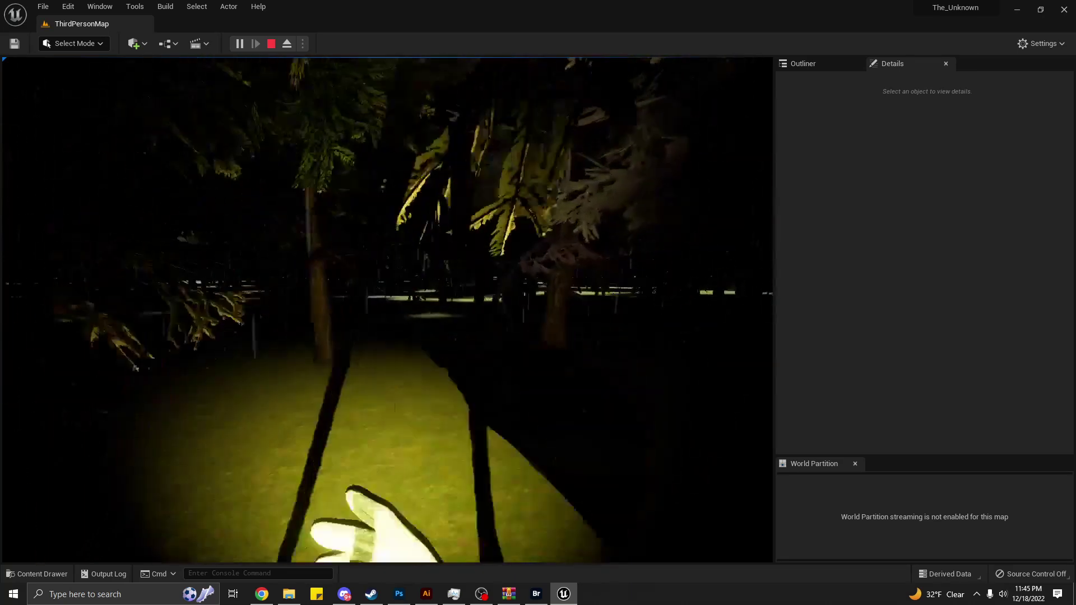
key(w)
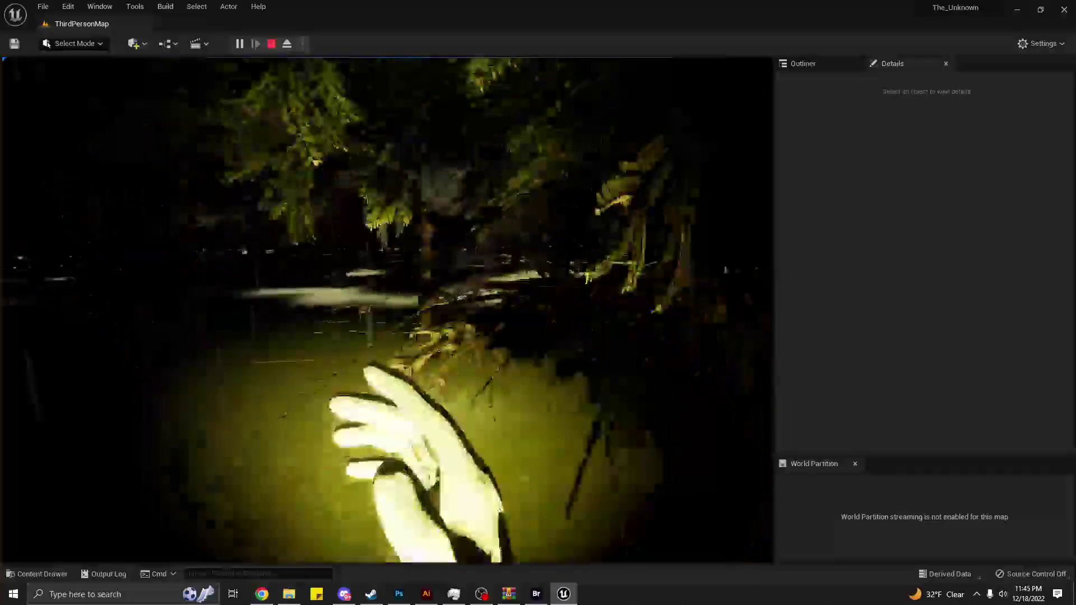
key(w)
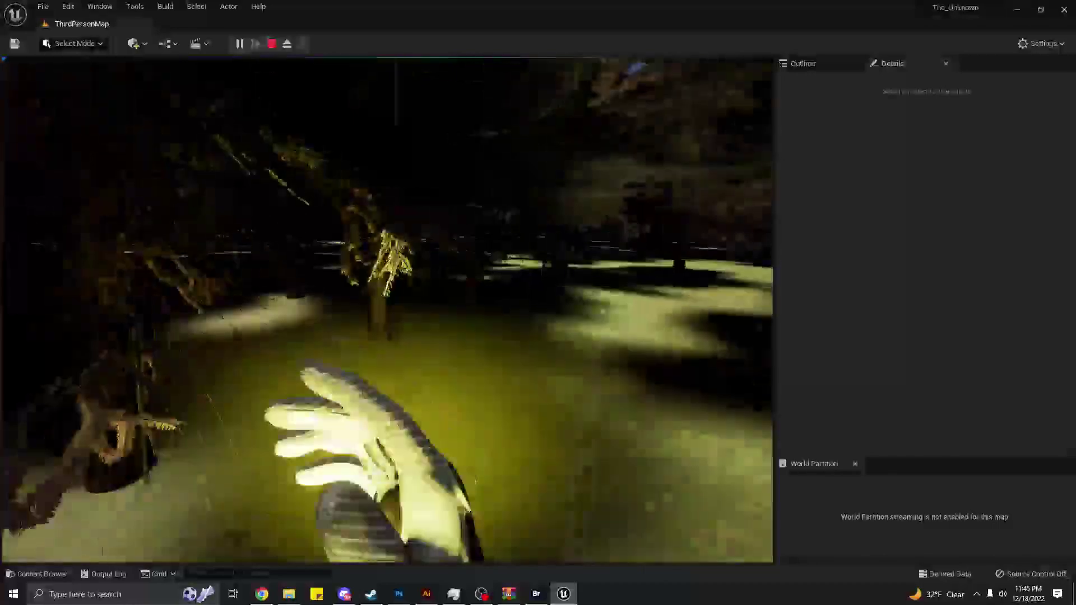
key(w)
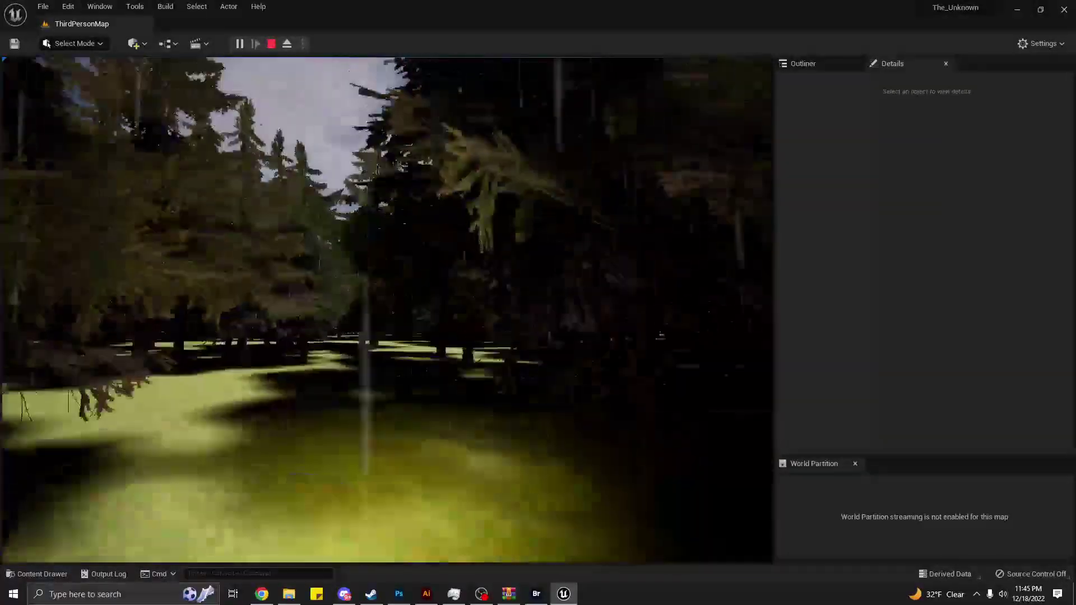
key(w)
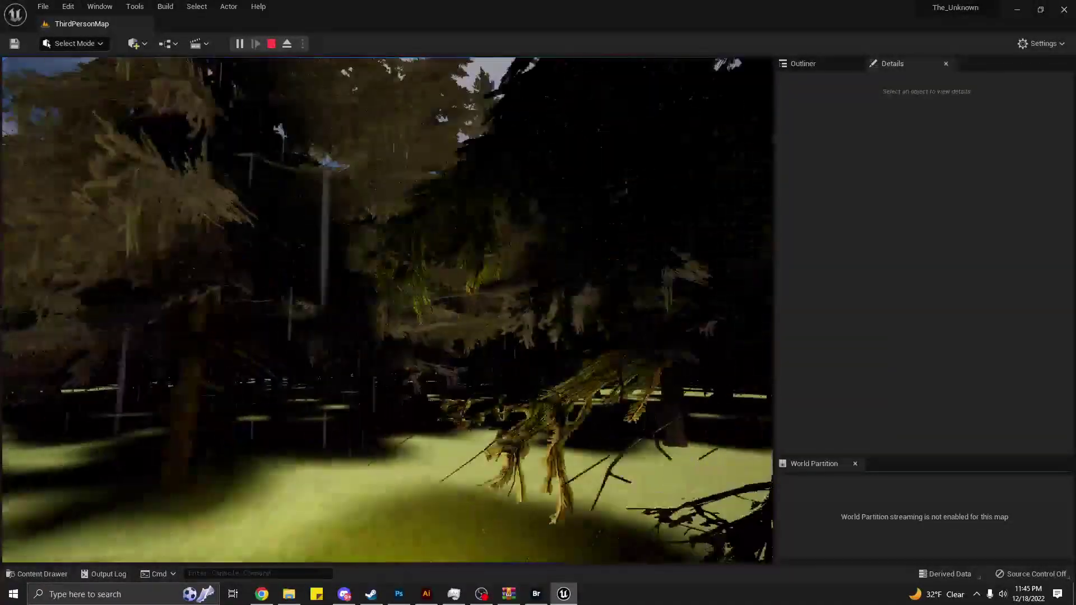
key(w)
key(w)
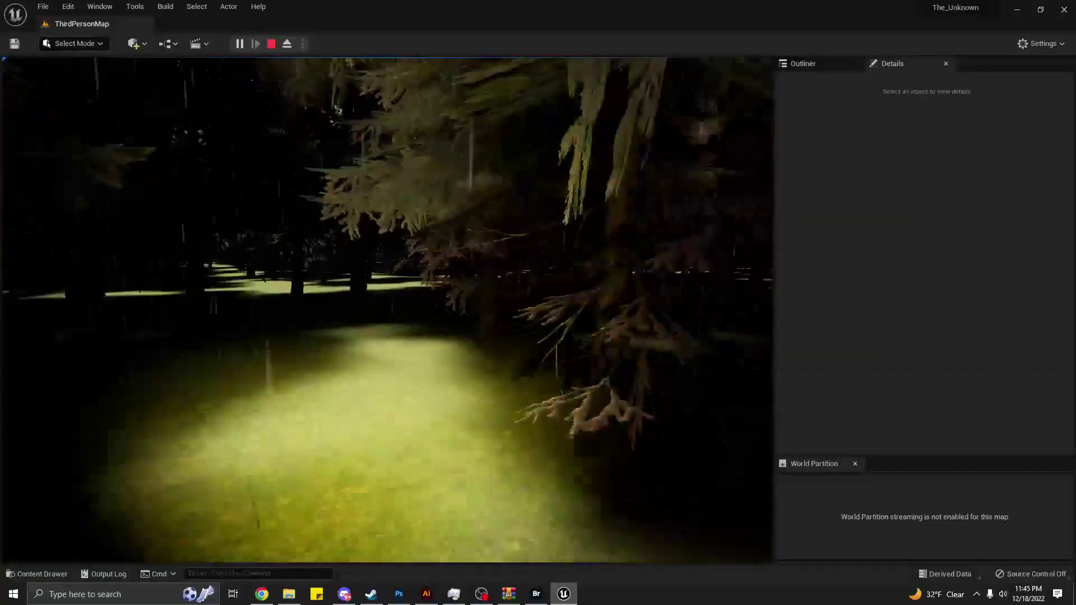
key(w)
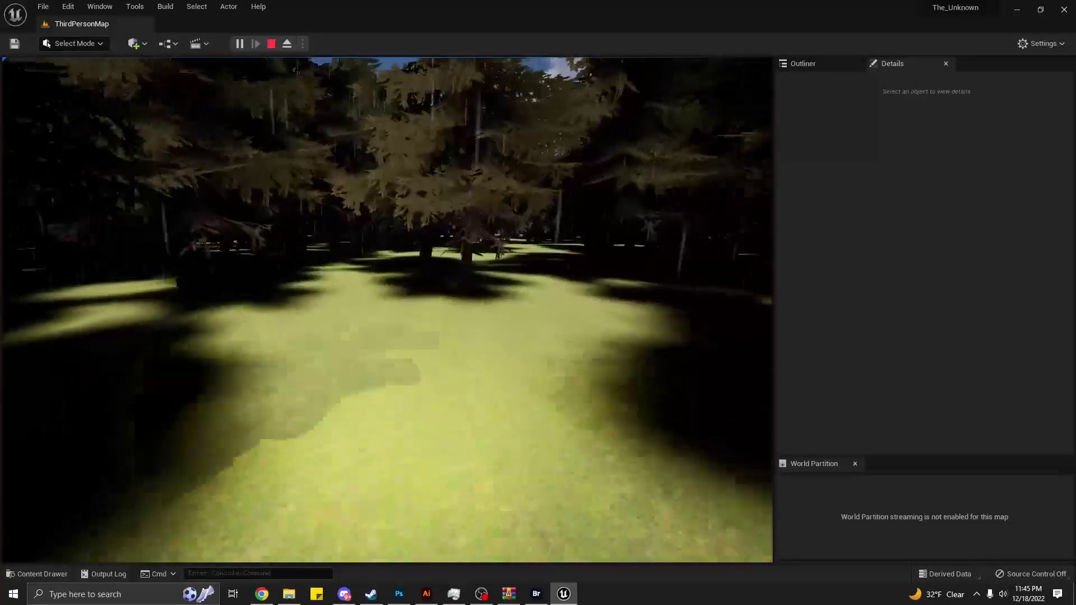
key(Escape)
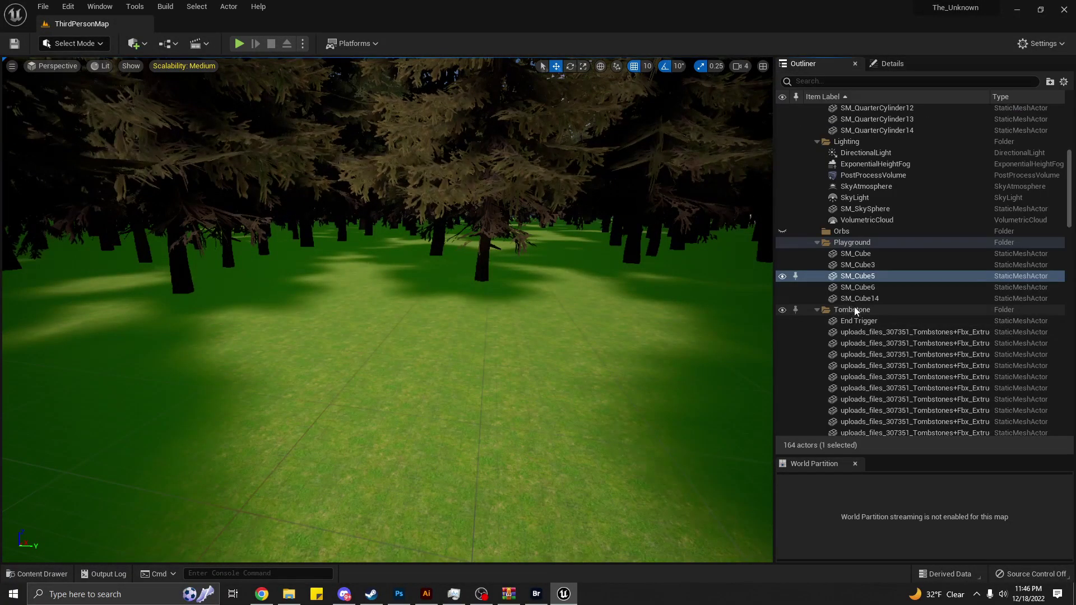
Select the DirectionalLight and lower its Intensity to about 14.8 lux.
click(864, 200)
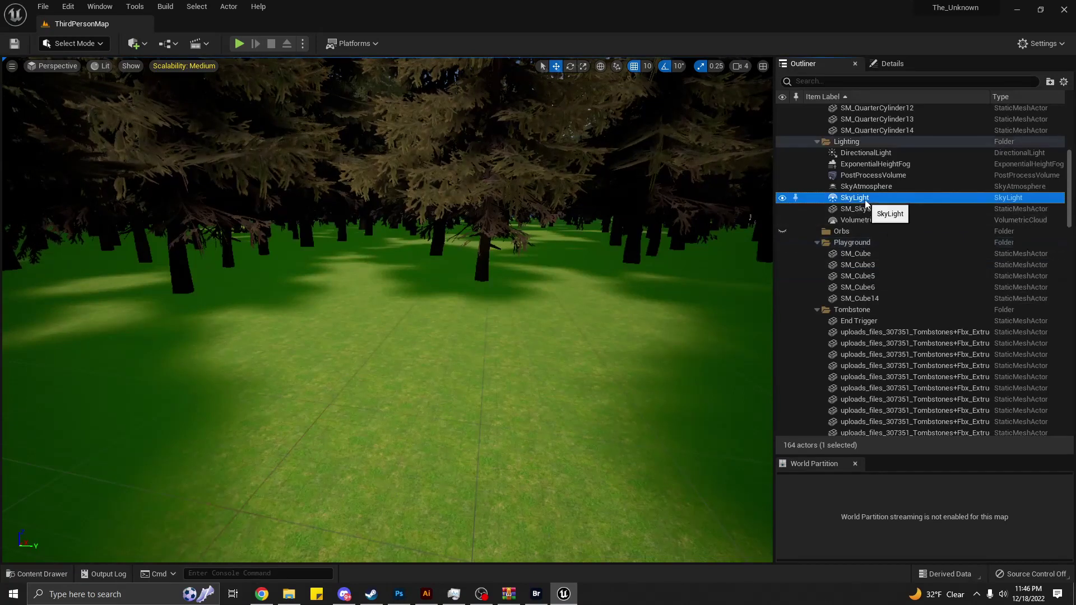
click(863, 153)
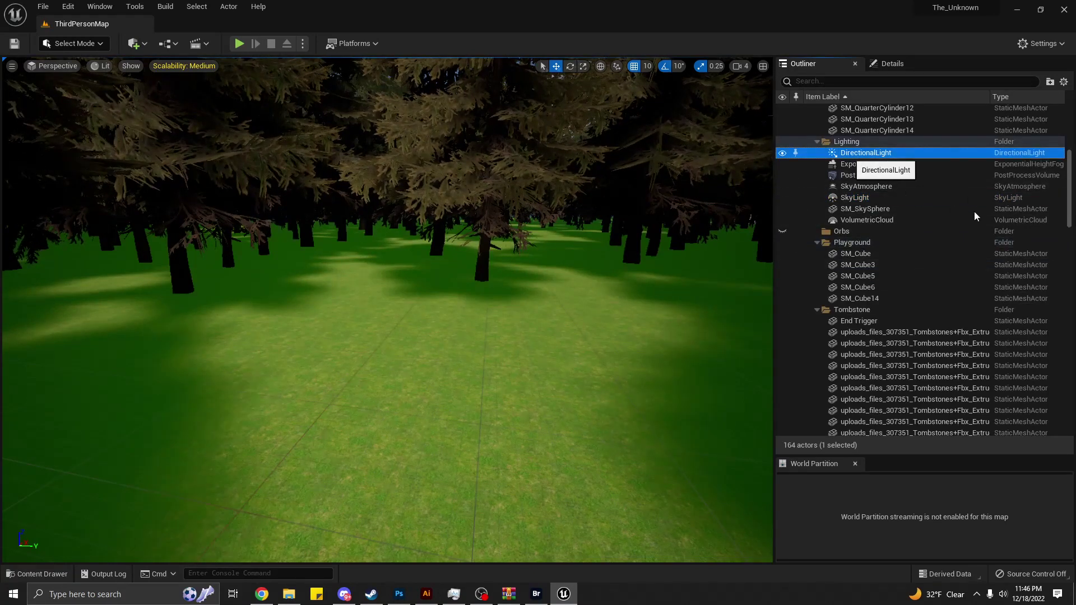
click(897, 63)
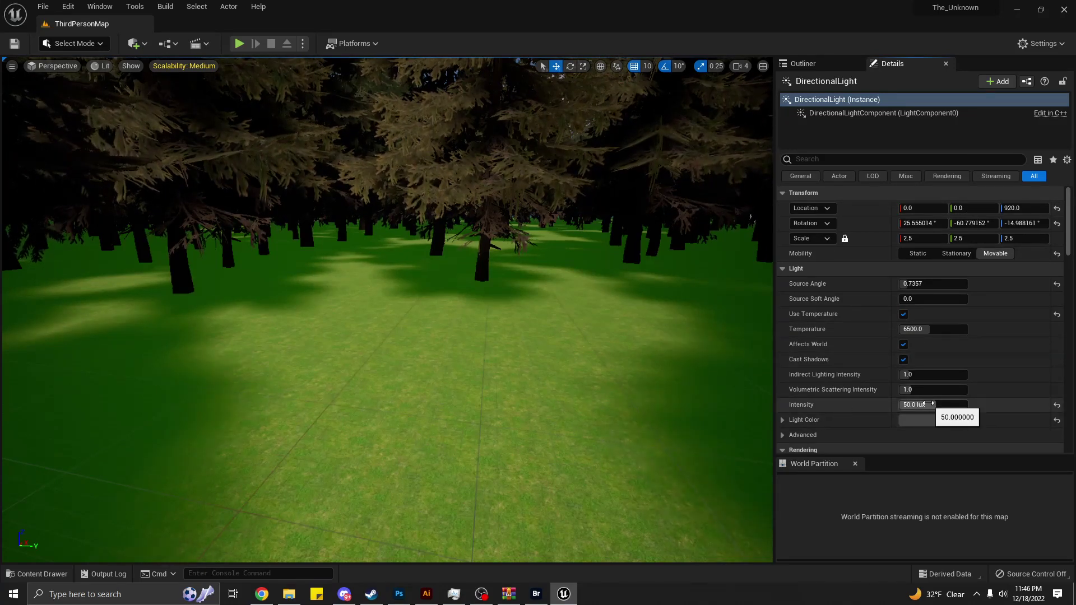
drag(928, 405, 905, 404)
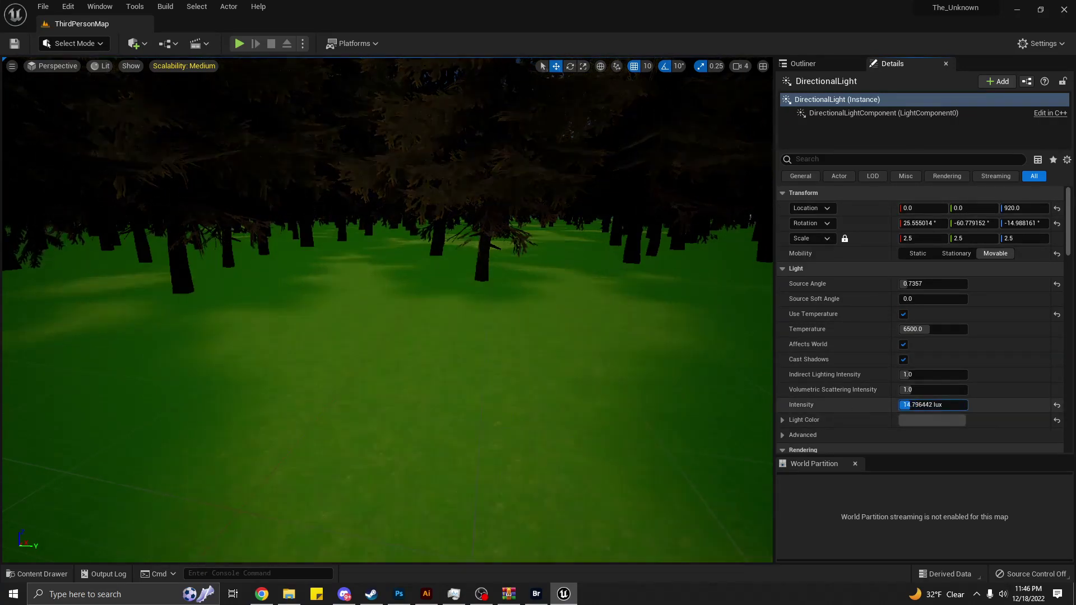
mouse_move(639, 326)
right_down()
mouse_move(639, 263)
mouse_move(639, 337)
right_up()
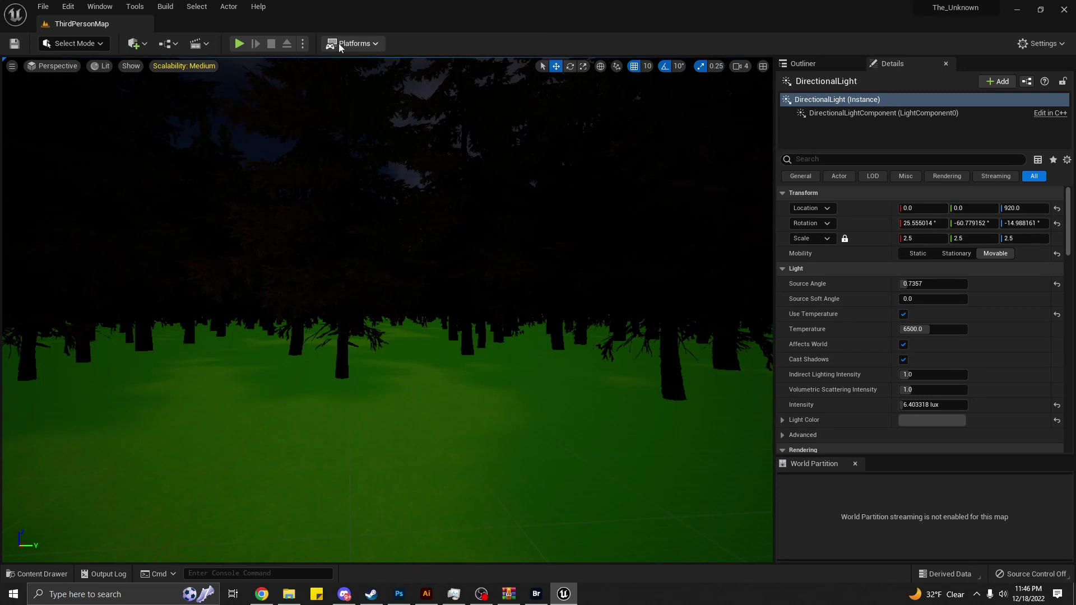
Briefly play-test the darker level, then dim the DirectionalLight Intensity further to about 3.3 lux.
key(alt+p)
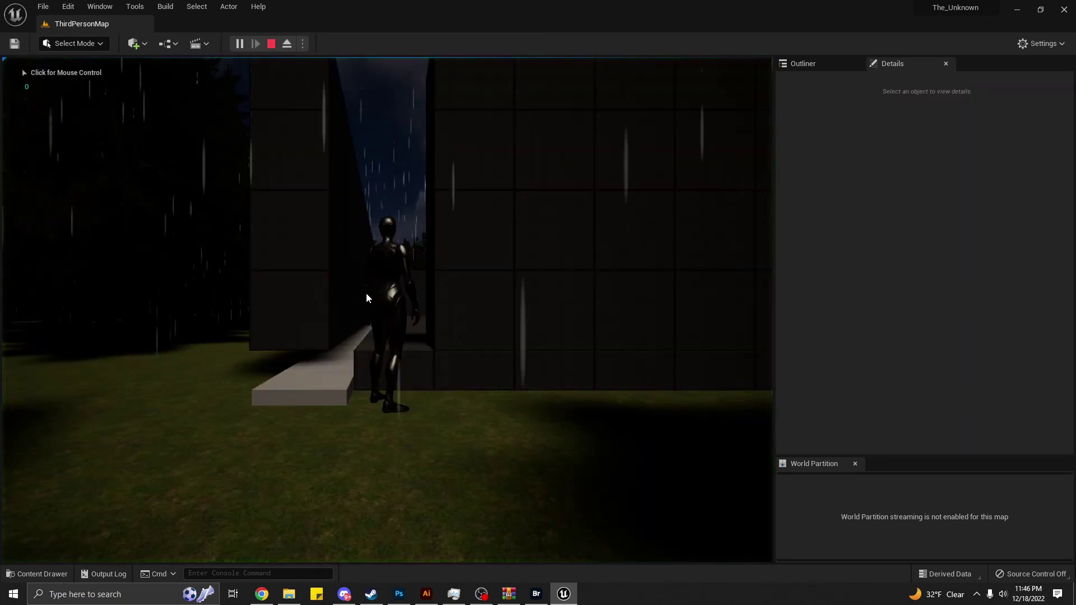
key(w)
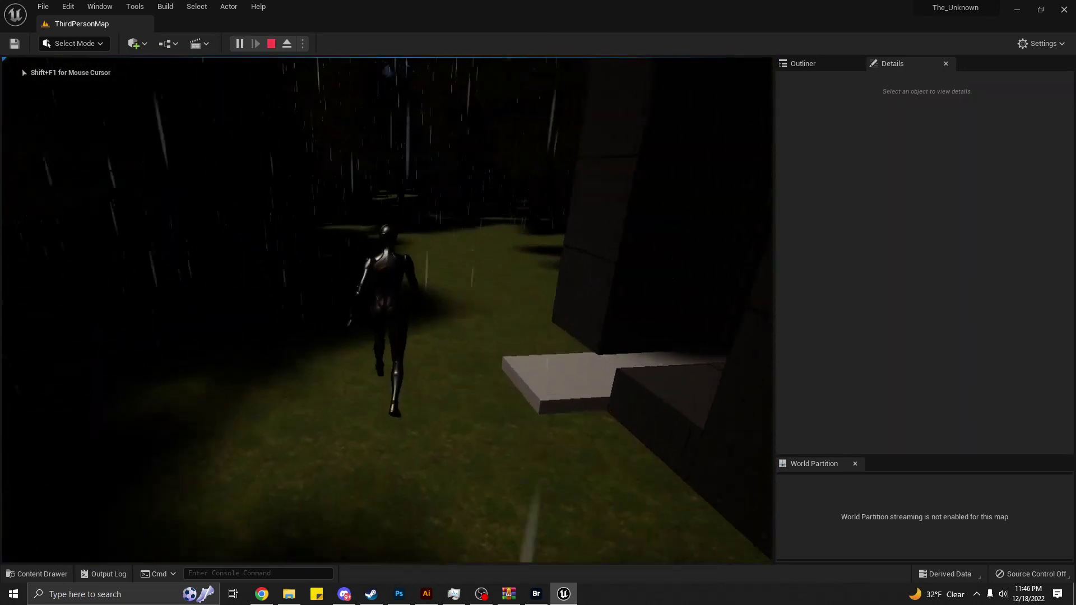
key(Escape)
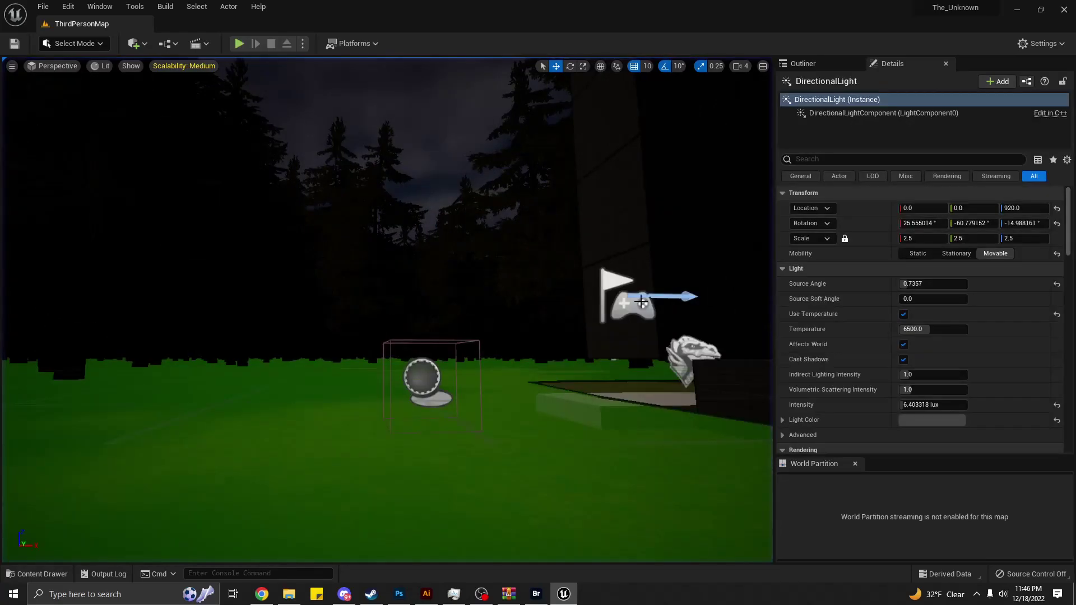
drag(903, 406, 886, 407)
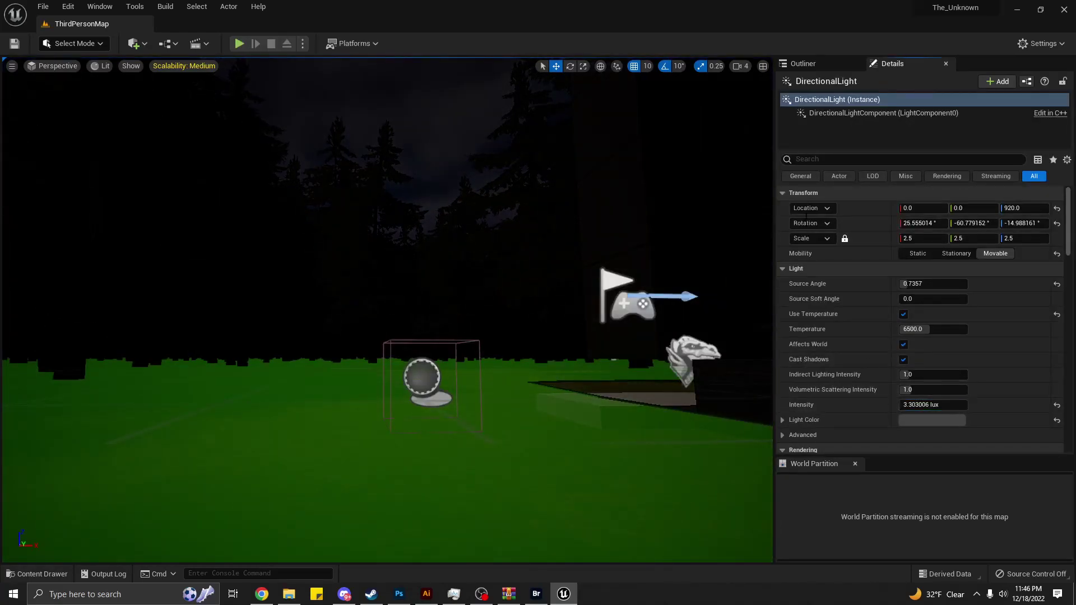
Play-test the level at 3.303006 lux, walking the character across the grass and through the forest.
key(alt+p)
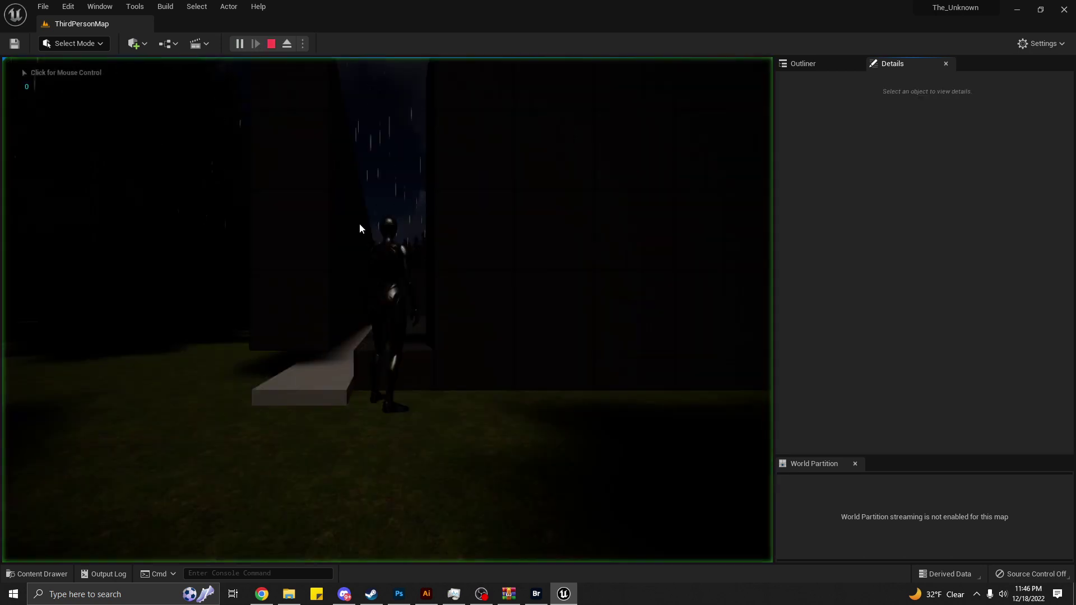
key(w)
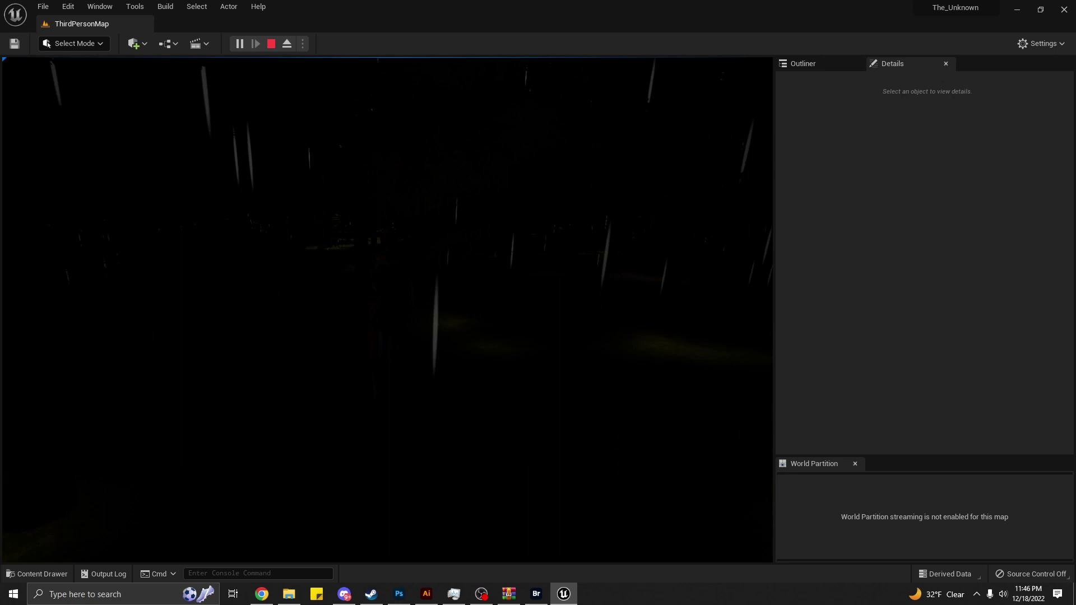
key(f)
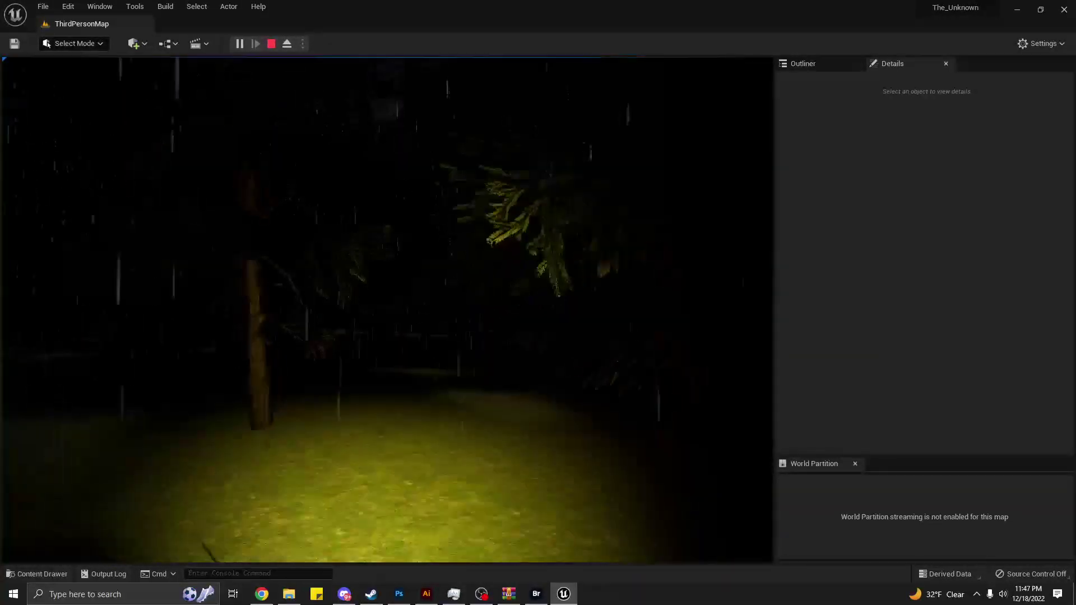
key(Escape)
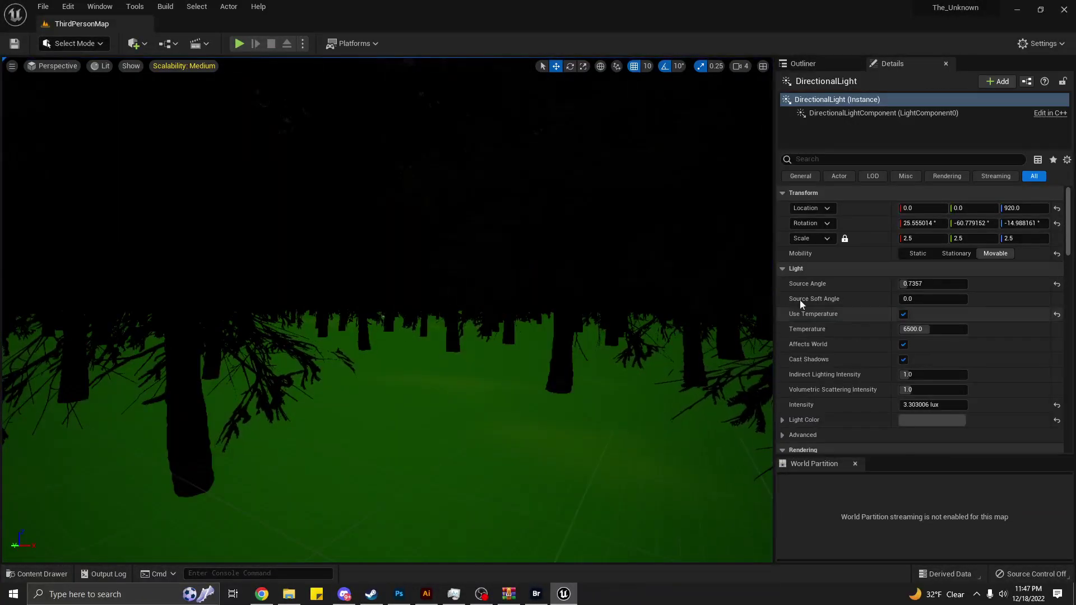
Raise the DirectionalLight Intensity from 3.303006 to 29.584105 lux to brighten the forest.
right_drag(387, 308, 386, 308)
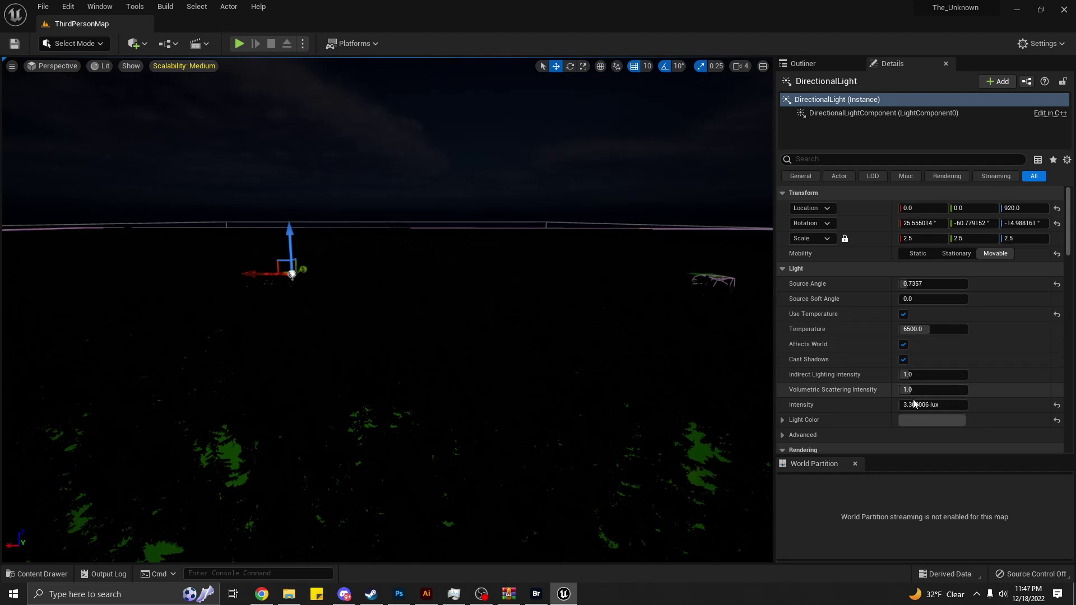
drag(906, 405, 906, 405)
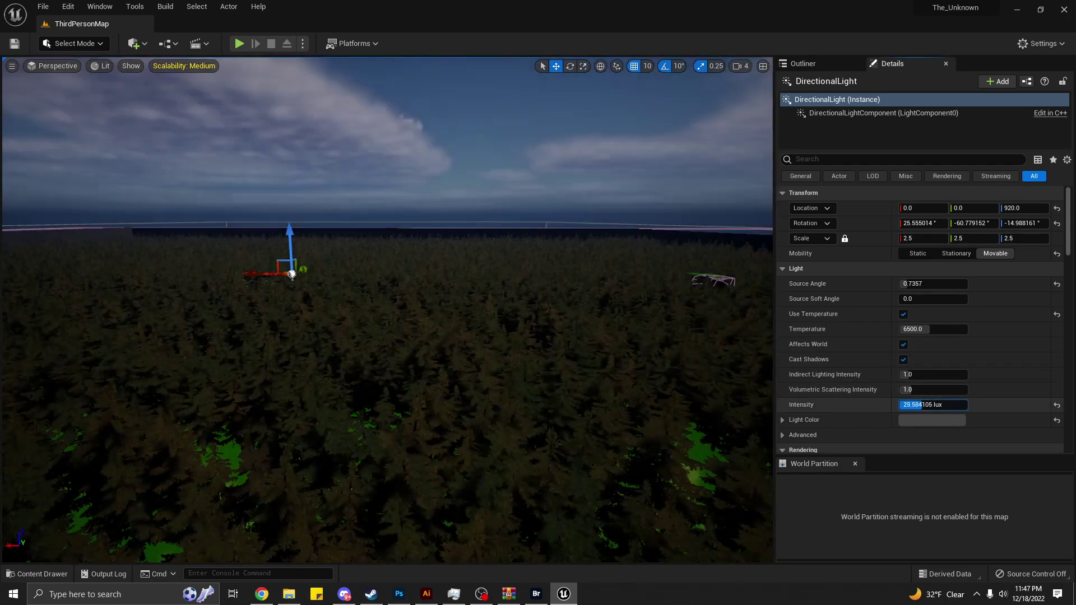
right_drag(762, 382, 762, 383)
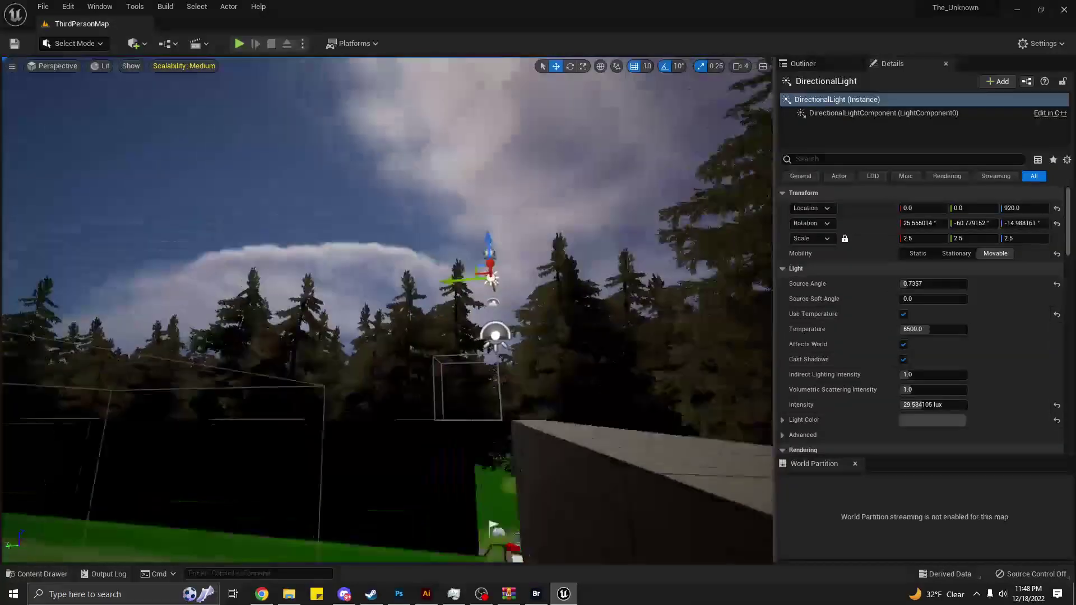
Select the left wall SM_Cube14 and slide it along Y to Location Y -340.
right_drag(386, 308, 387, 392)
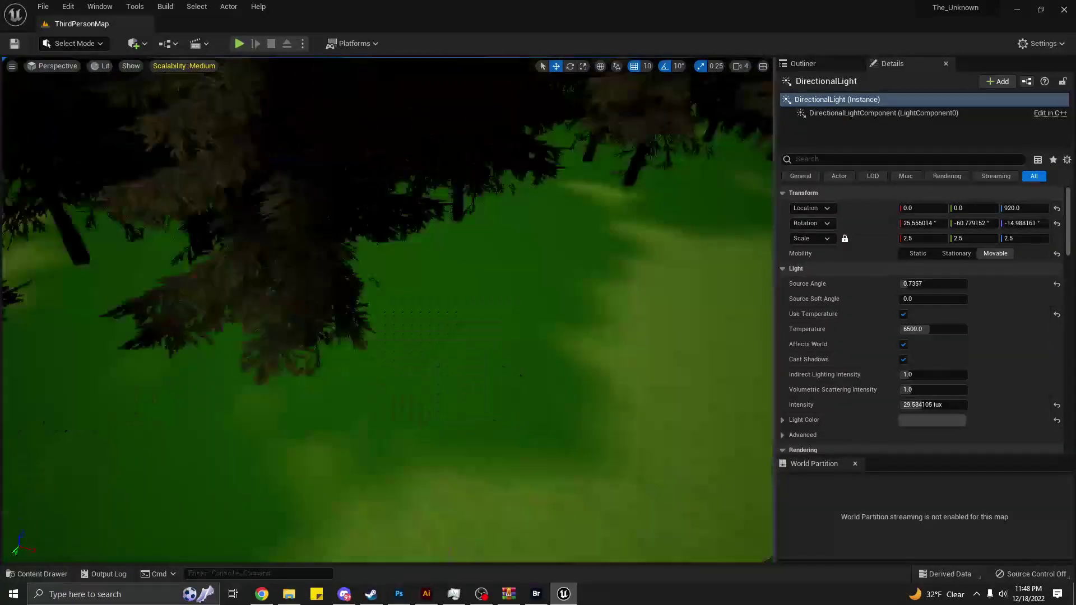
right_drag(387, 308, 387, 314)
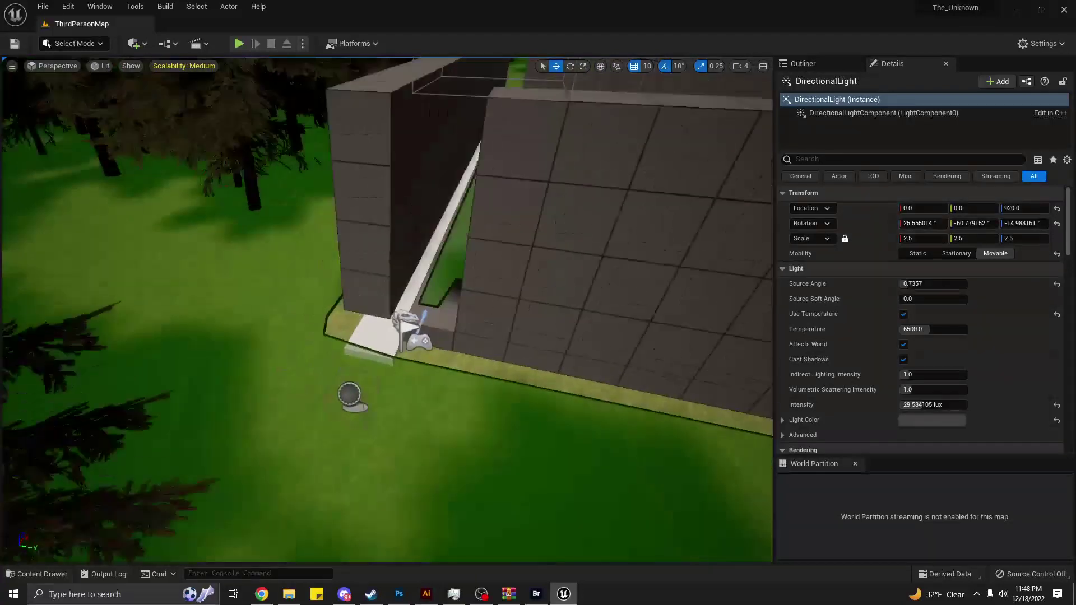
right_drag(394, 251, 394, 252)
click(394, 252)
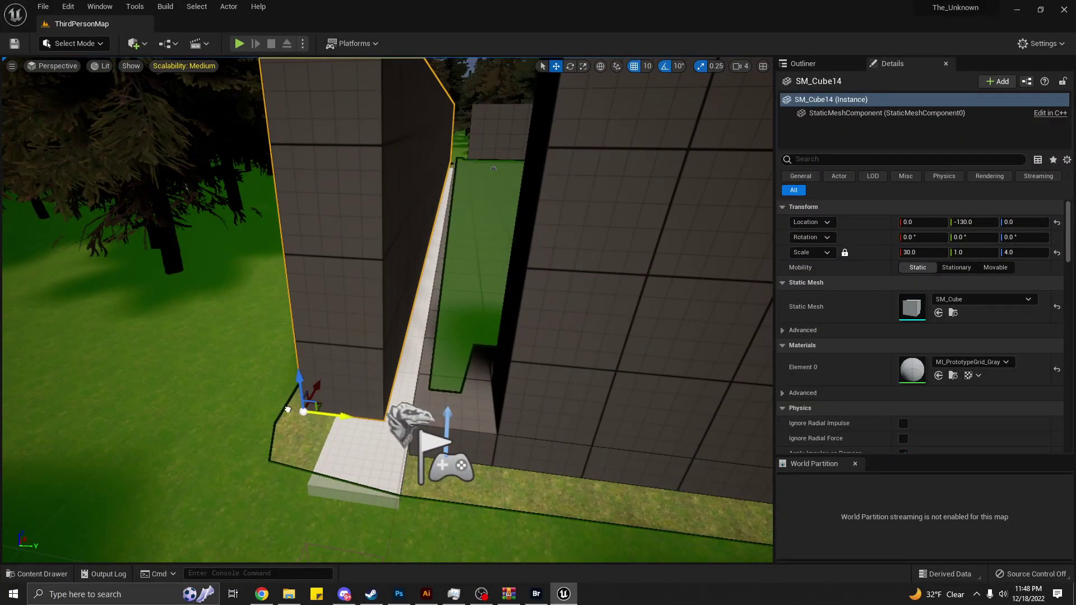
drag(316, 415, 275, 412)
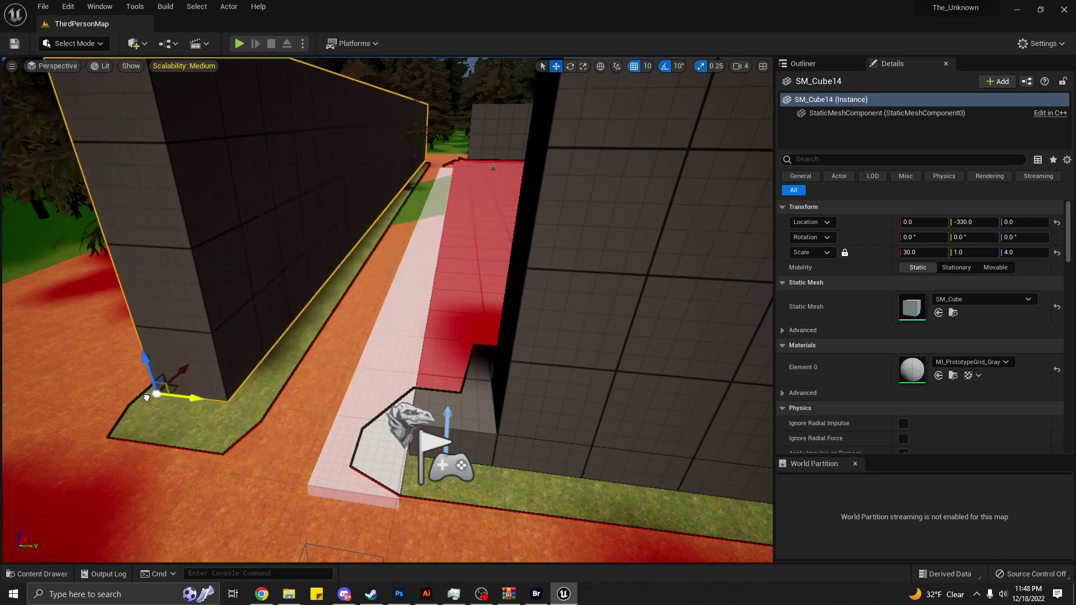
drag(146, 398, 138, 401)
right_drag(138, 401, 137, 401)
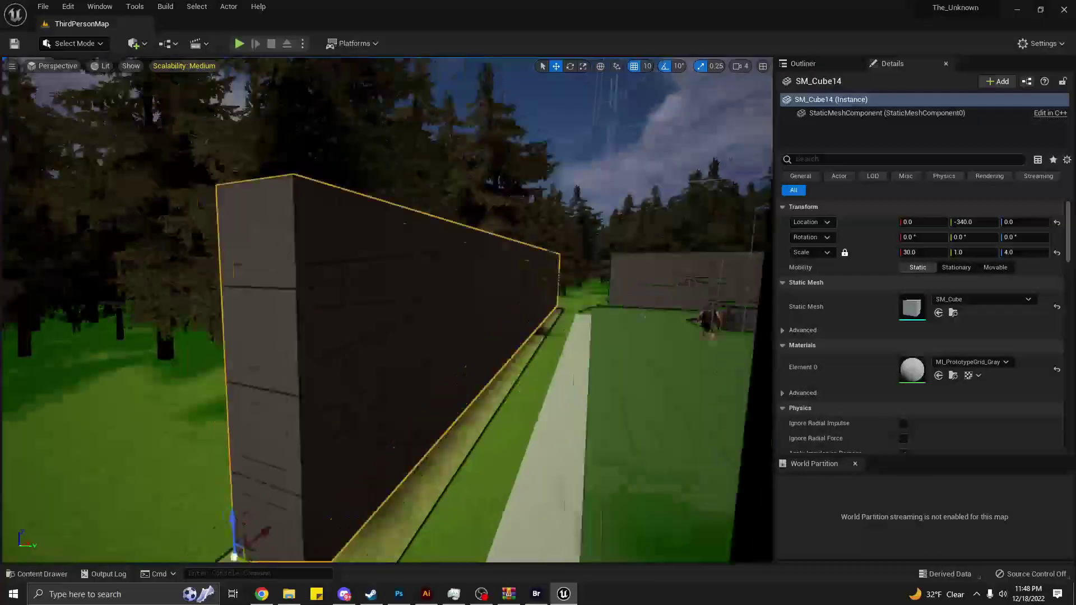
right_drag(184, 371, 184, 371)
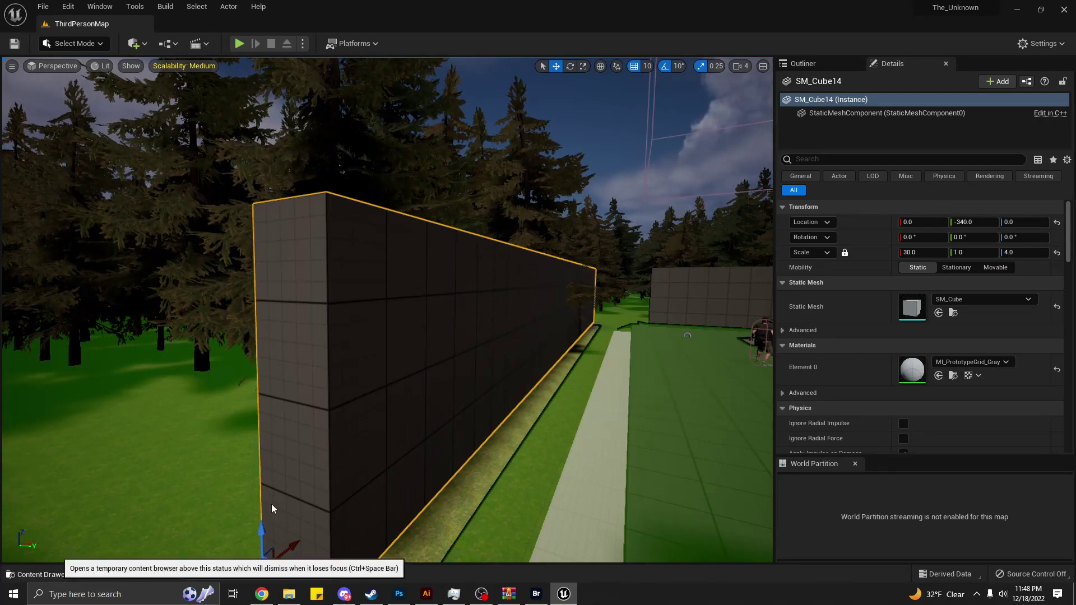
Browse the Content Drawer through Enemy > Woman > Animations, then return to the top-level Content folder.
key(ctrl+space)
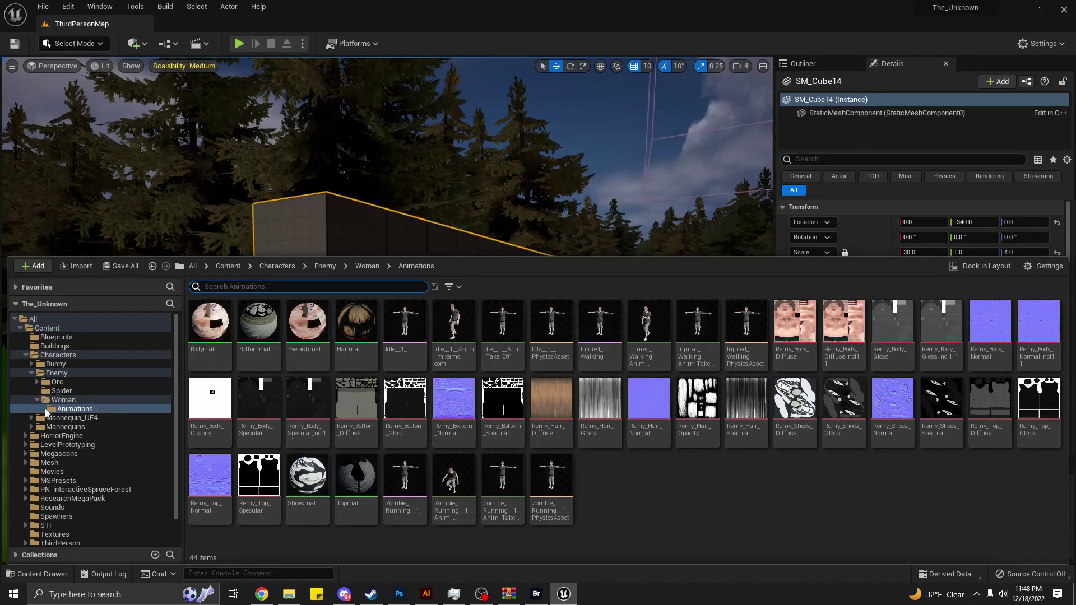
double_click(93, 402)
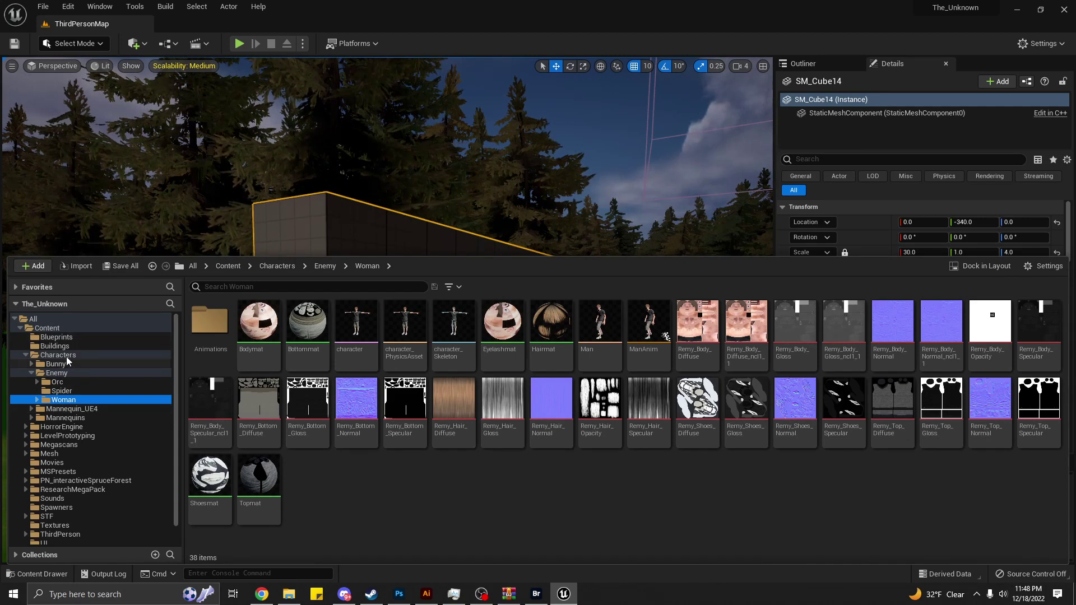
double_click(31, 372)
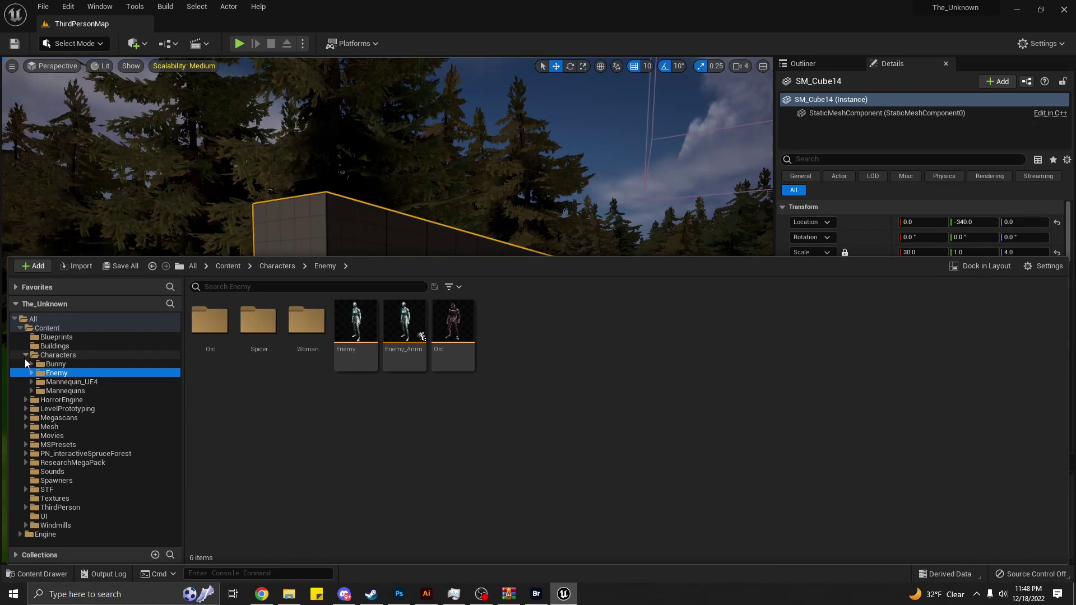
double_click(308, 324)
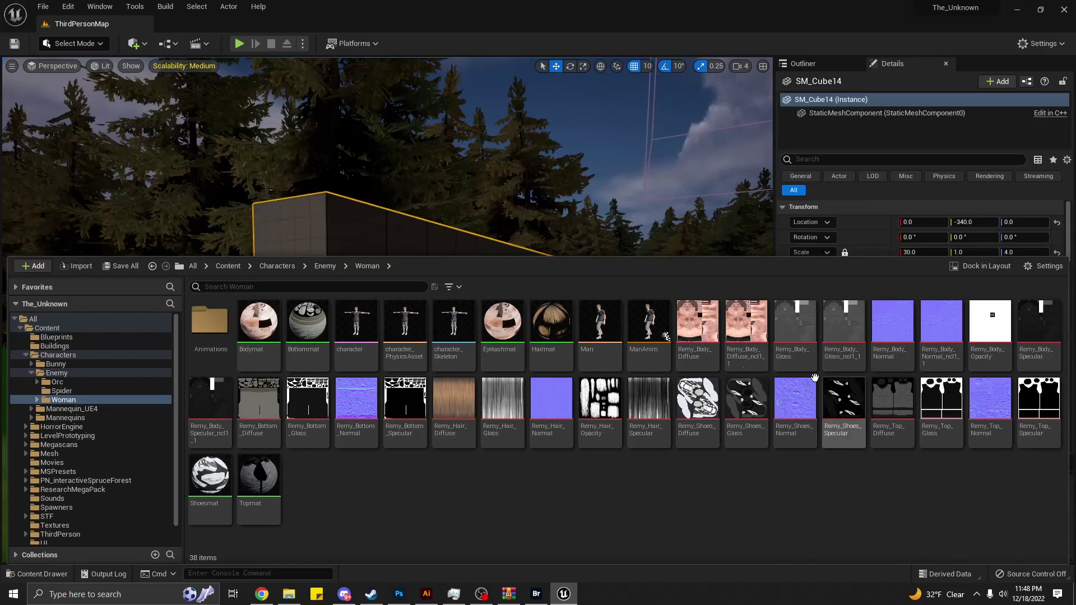
click(203, 340)
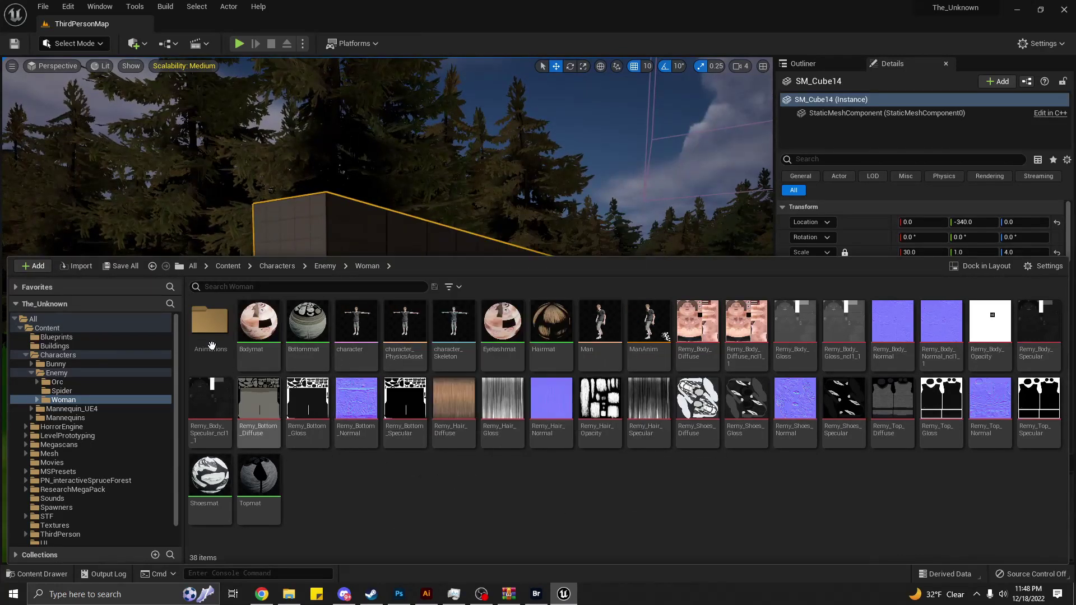
double_click(202, 339)
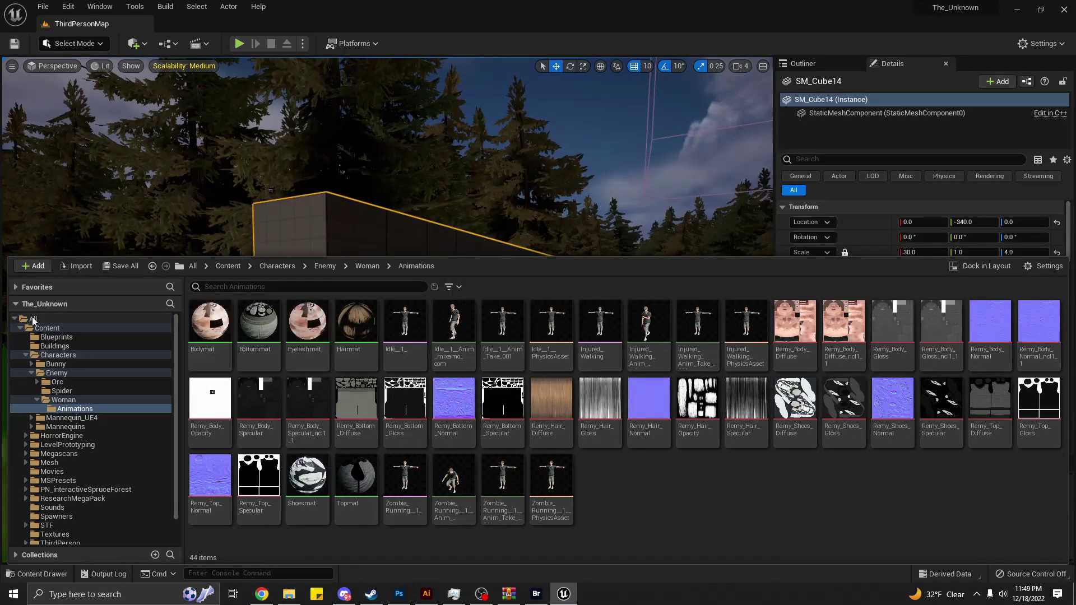
click(73, 328)
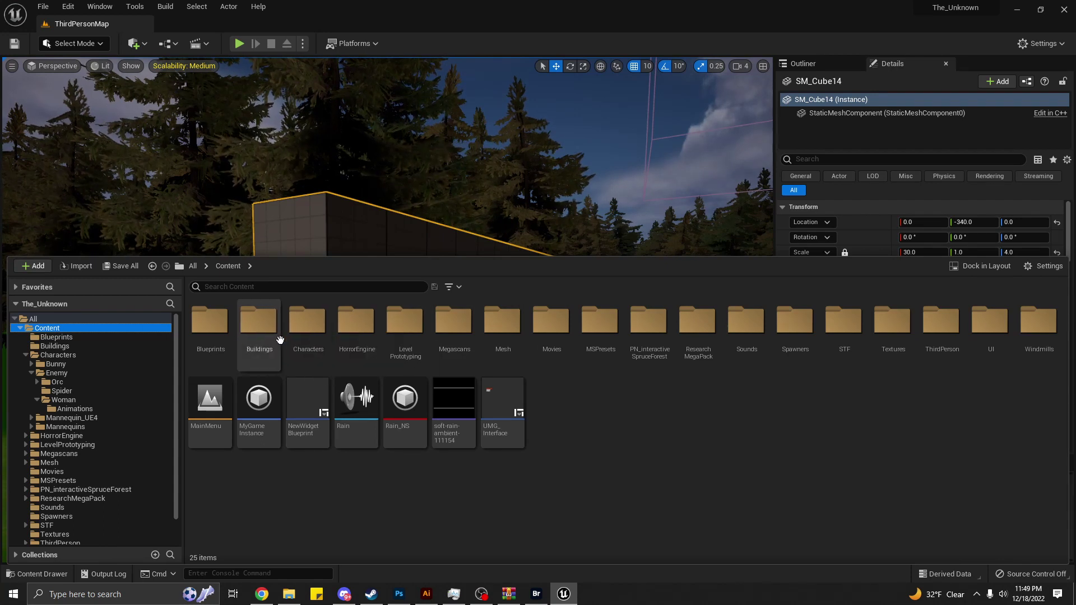
Open Orc_BP from the Blueprints folder in the Blueprint editor, showing Anim Class ManAnim_C.
click(206, 333)
double_click(206, 333)
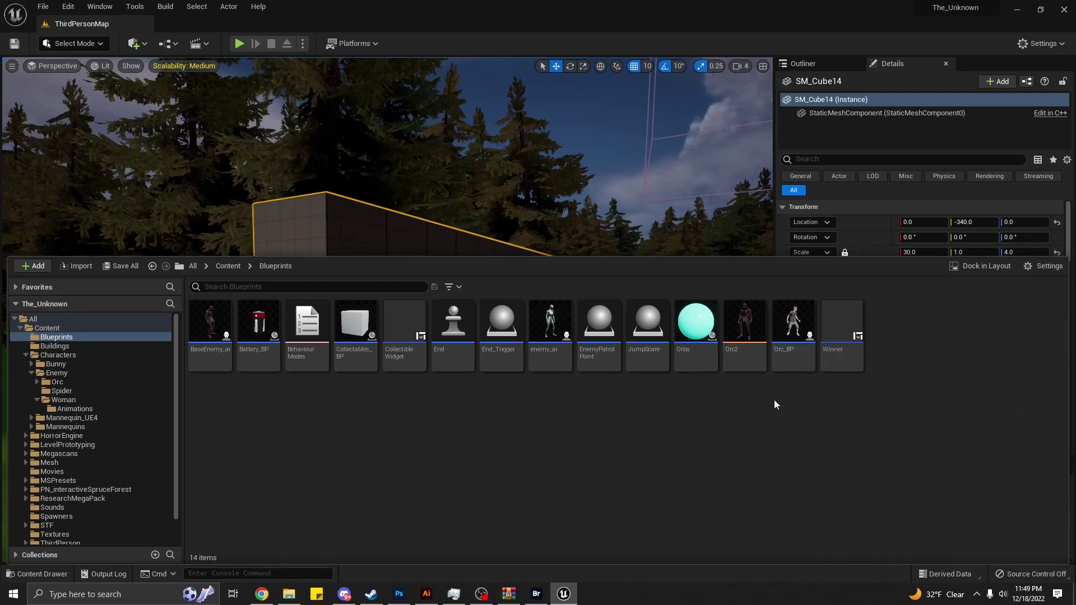
click(788, 322)
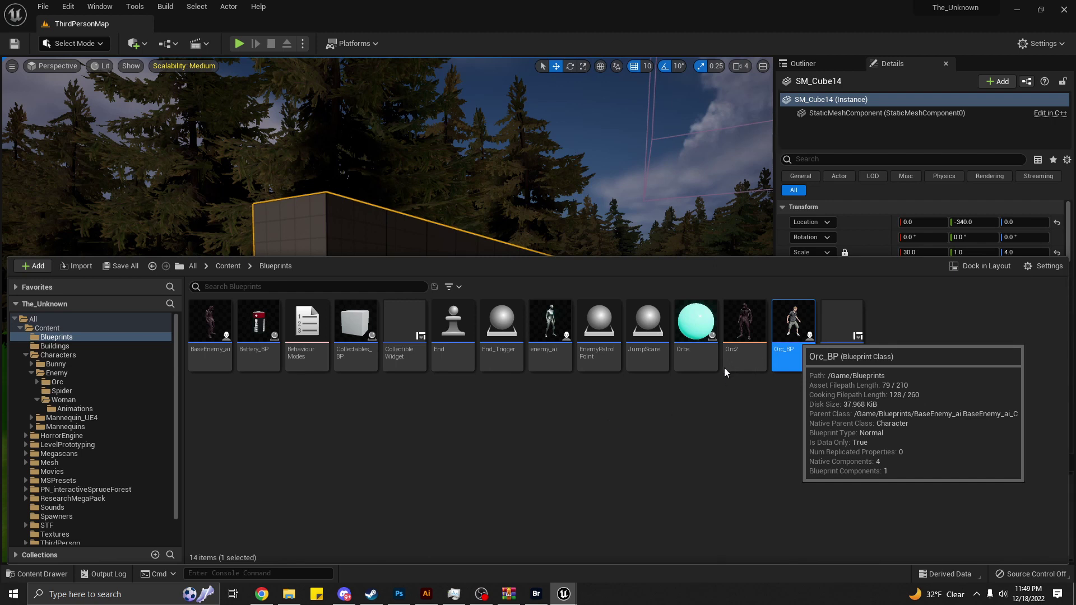
key(Return)
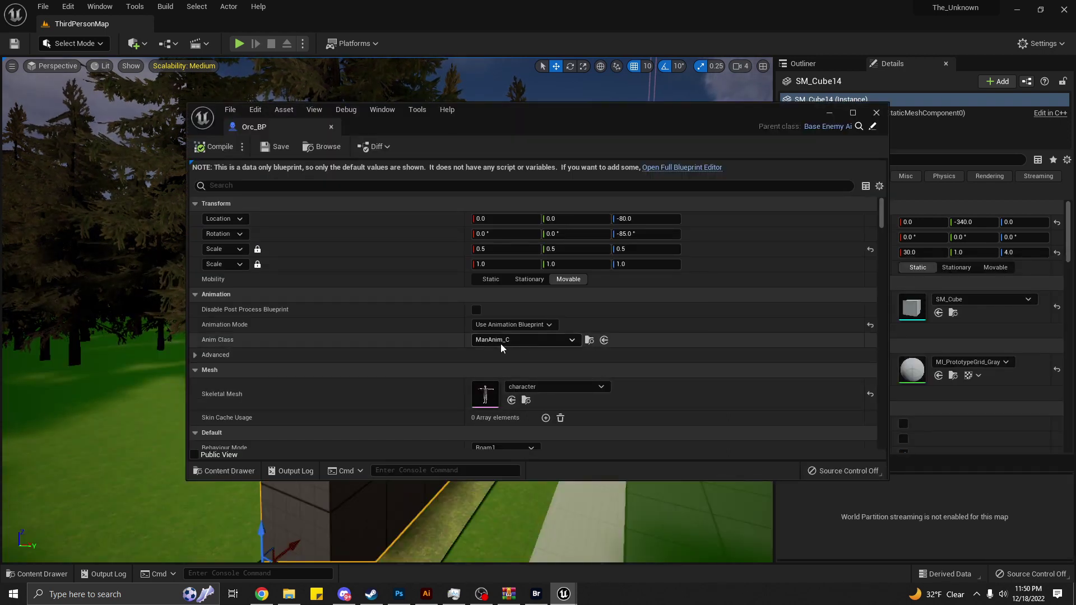
Minimize Orc_BP and browse the content drawer to Content/Characters/Enemy/Woman.
click(827, 118)
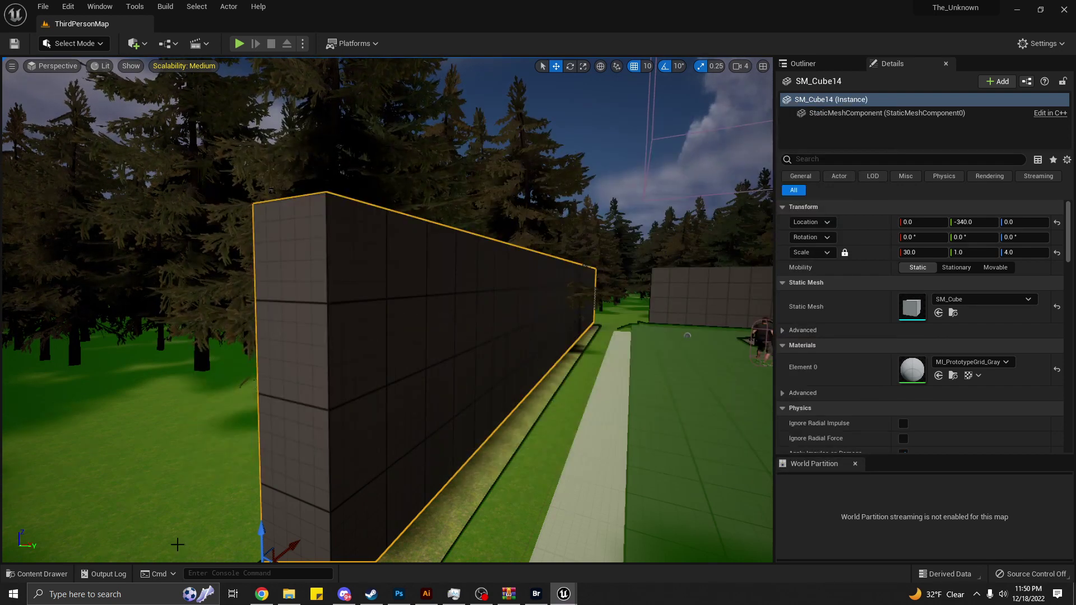
click(45, 575)
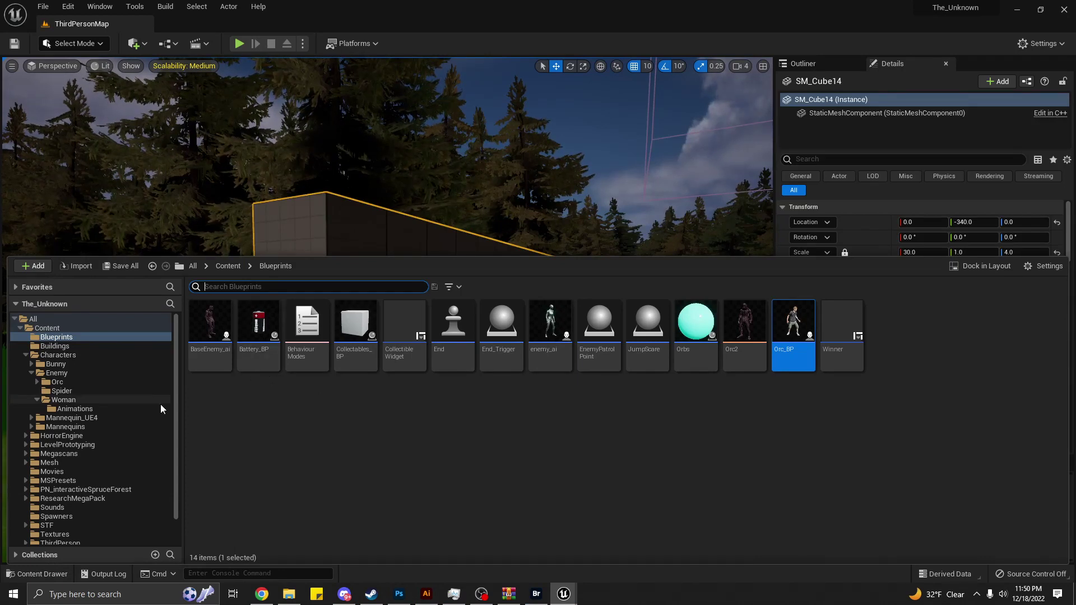
click(85, 328)
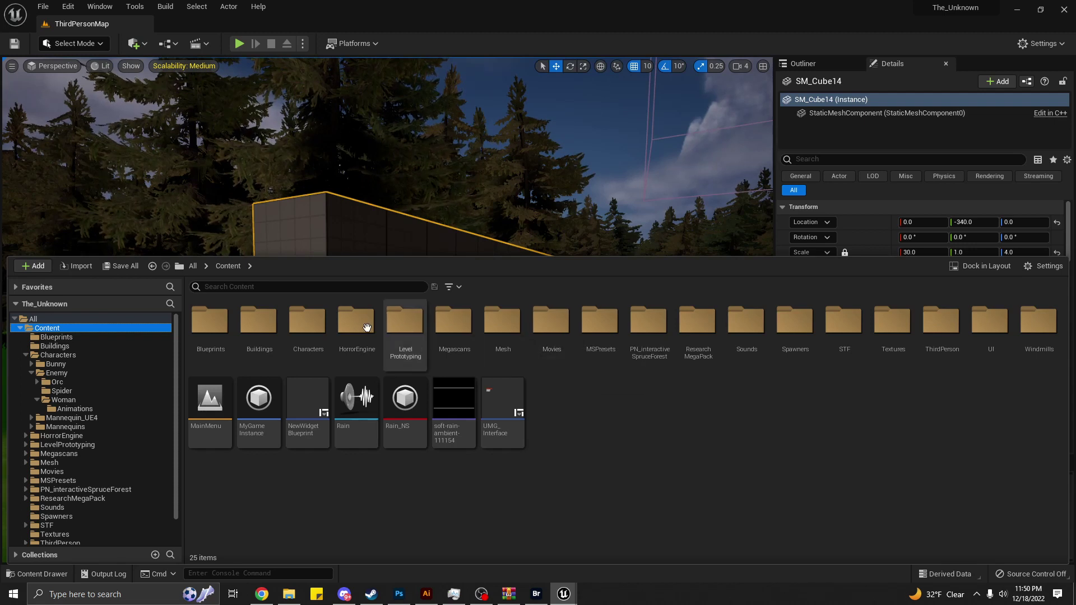
double_click(317, 324)
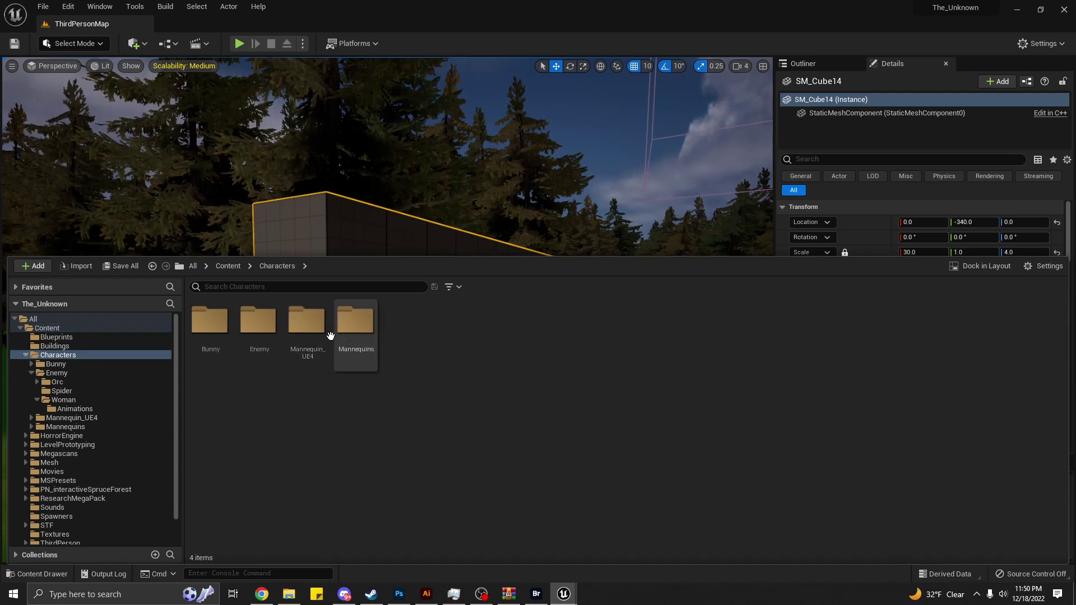
double_click(256, 334)
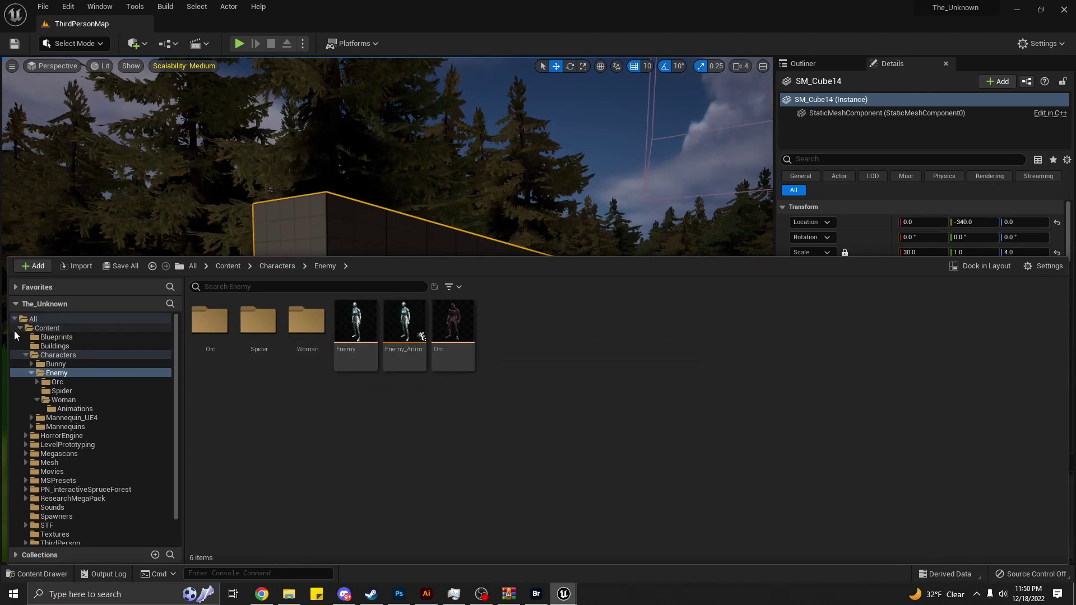
double_click(323, 339)
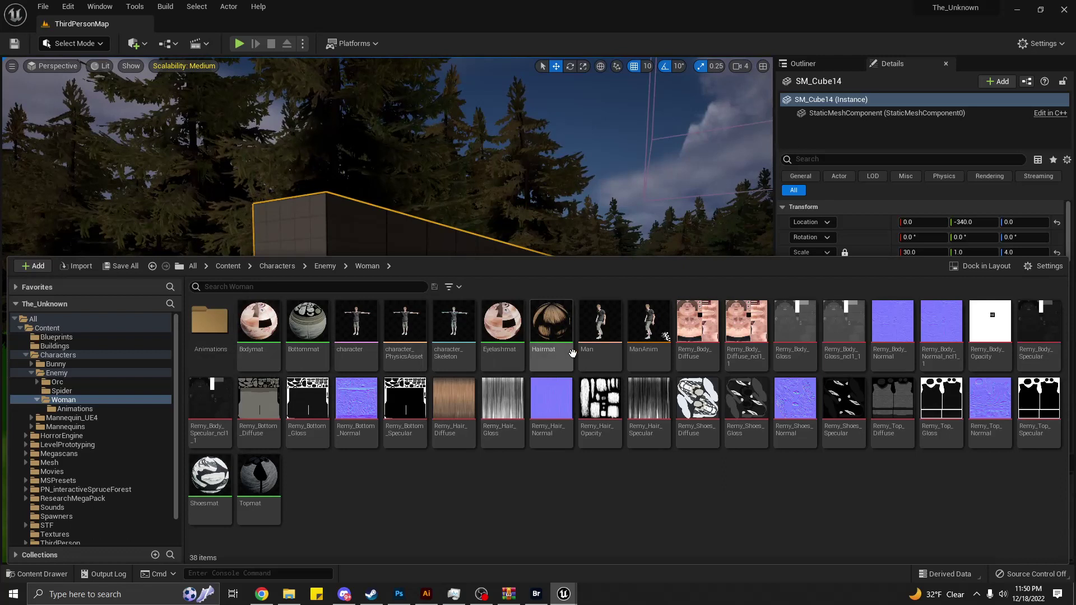
Open the ManAnim animation blueprint, minimize it, and return to the content drawer.
double_click(644, 331)
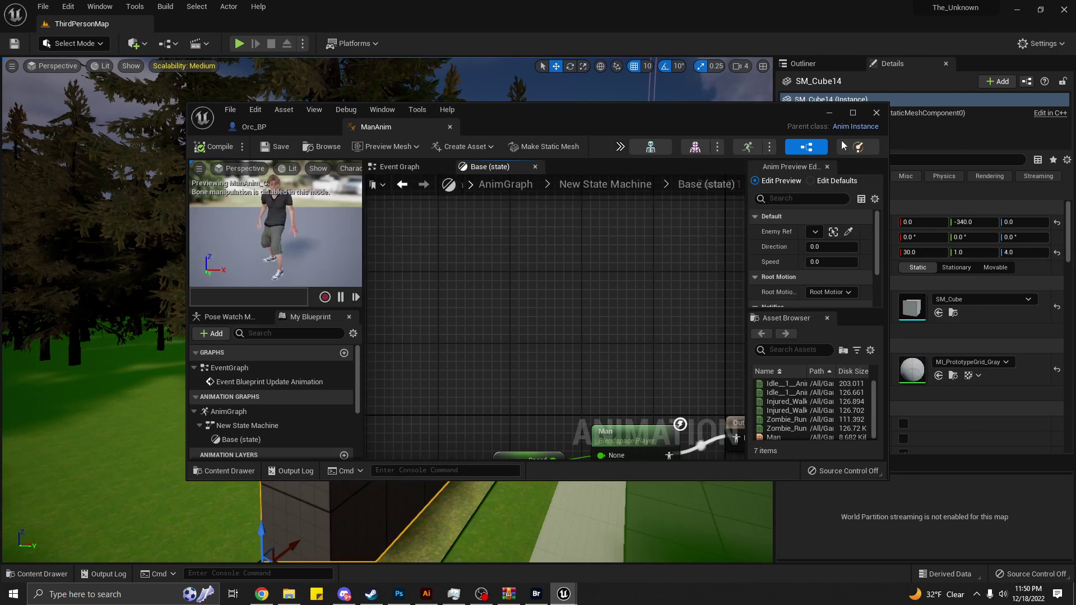
click(830, 112)
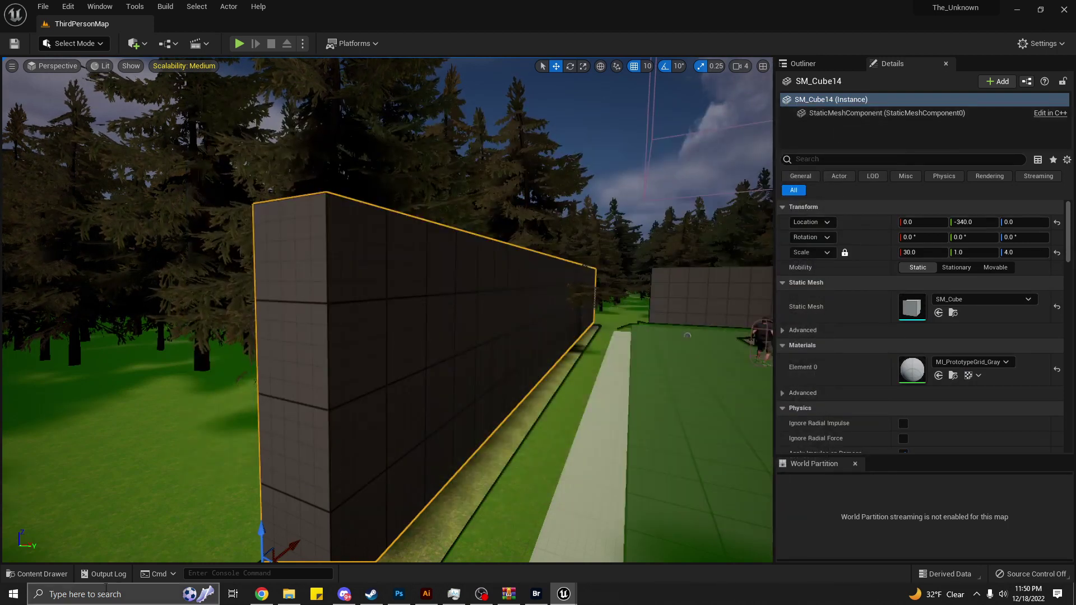
click(37, 574)
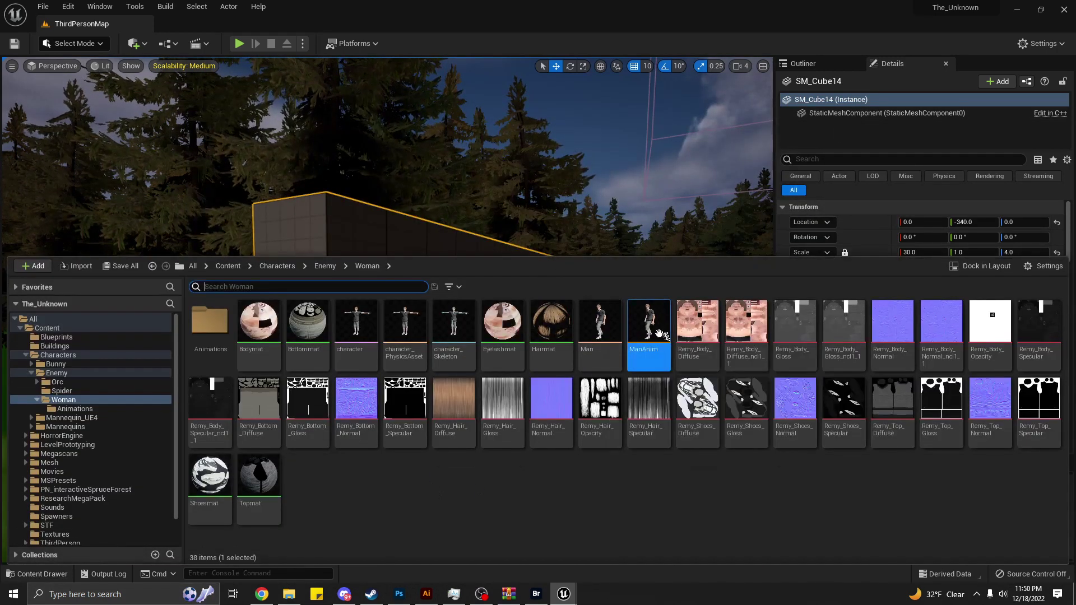
In the Man blend space, move the Injured_Walking sample from 500 to 1000 and save.
double_click(604, 331)
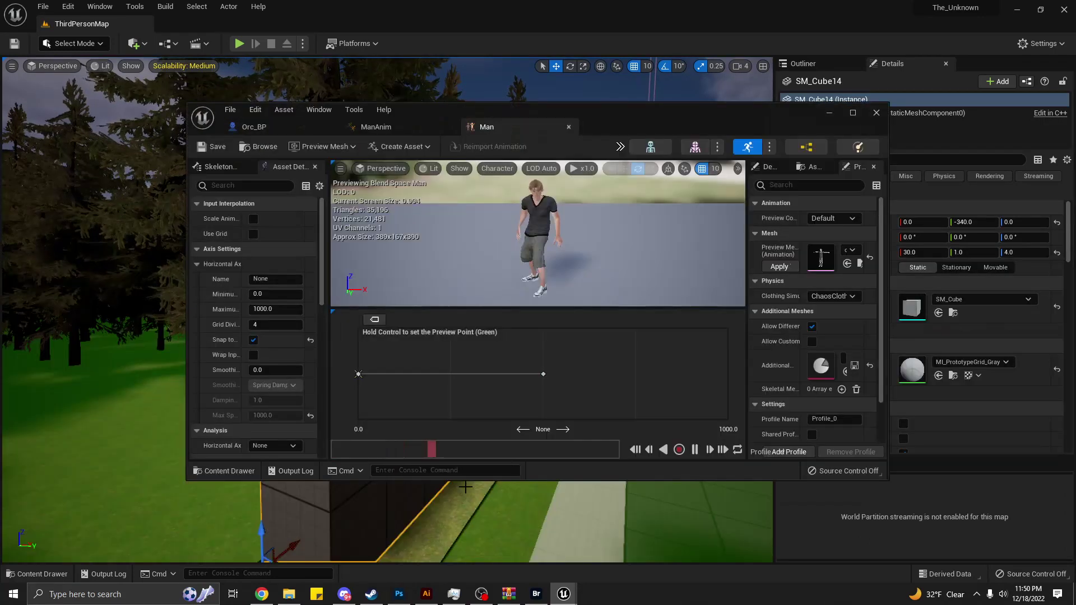
mouse_move(544, 373)
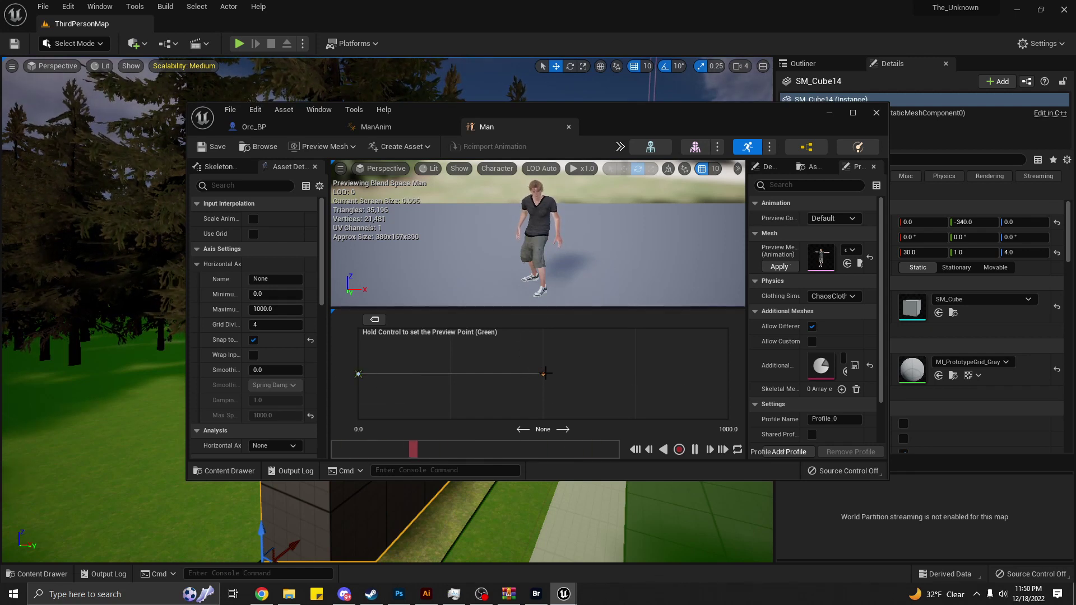
click(540, 381)
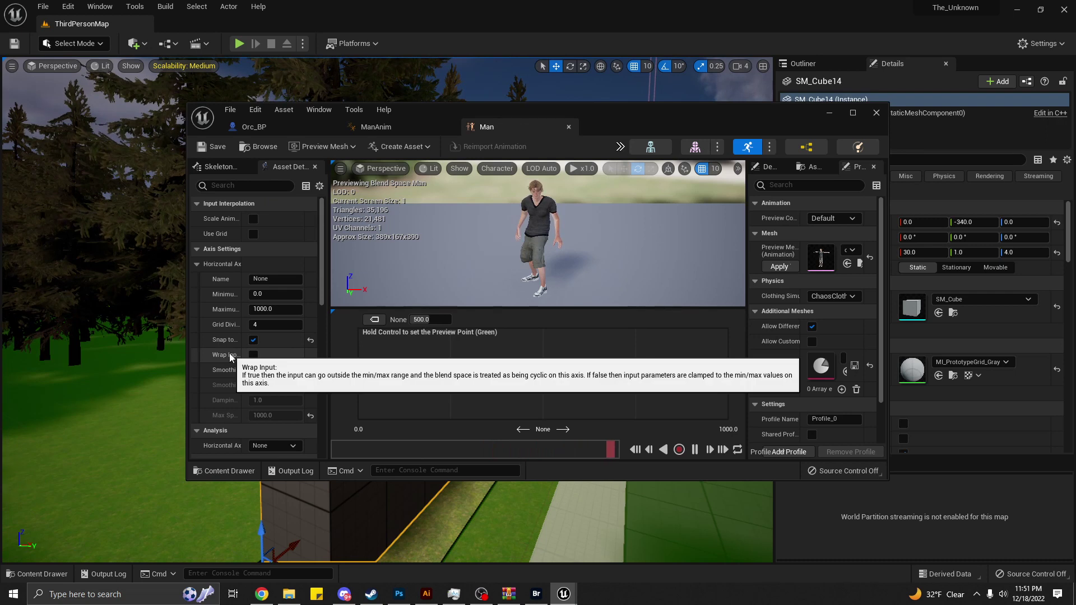
click(854, 113)
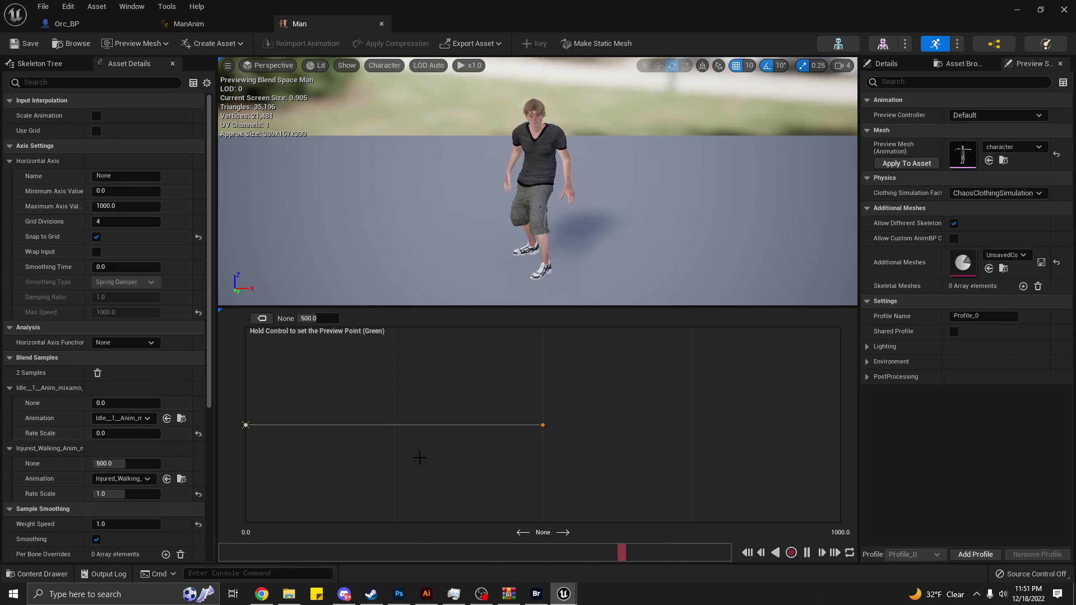
mouse_move(541, 427)
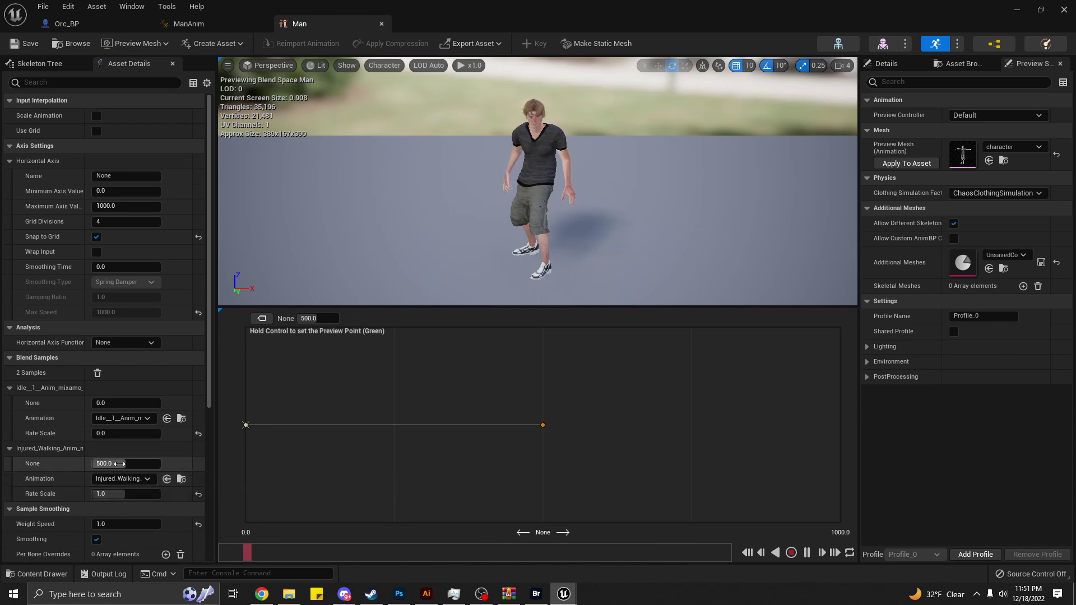
drag(118, 463, 231, 418)
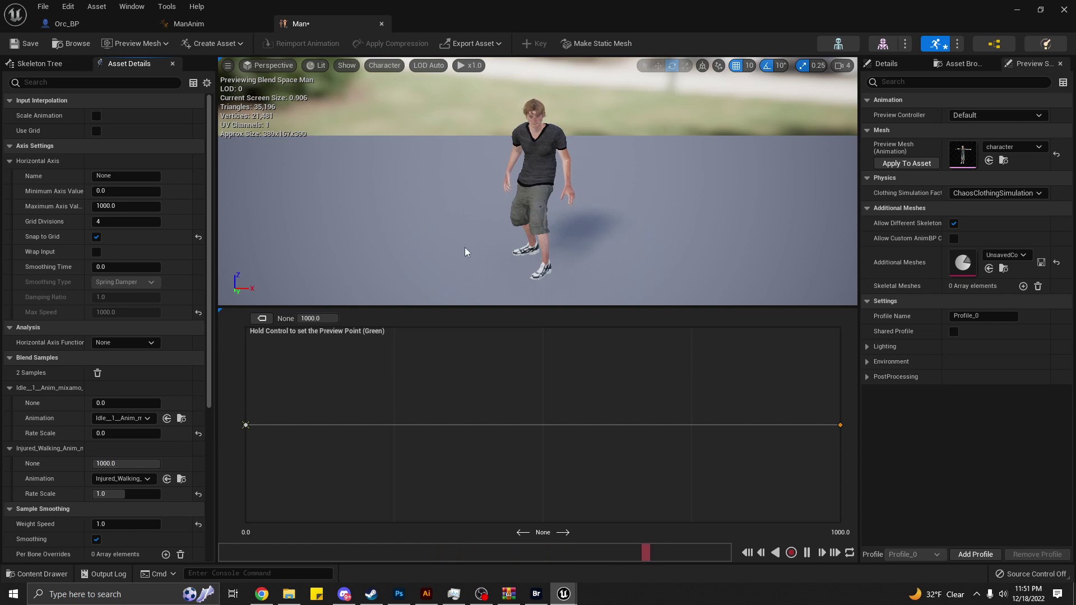
click(15, 47)
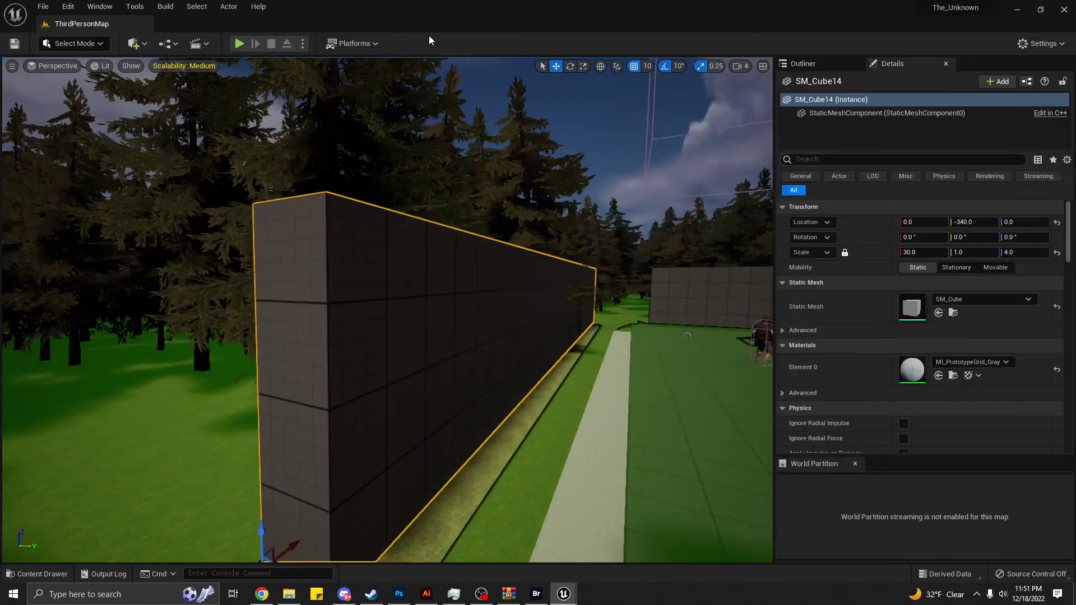
Play-test the level walking the character forward, then bring the Man blend space editor back.
key(alt+p)
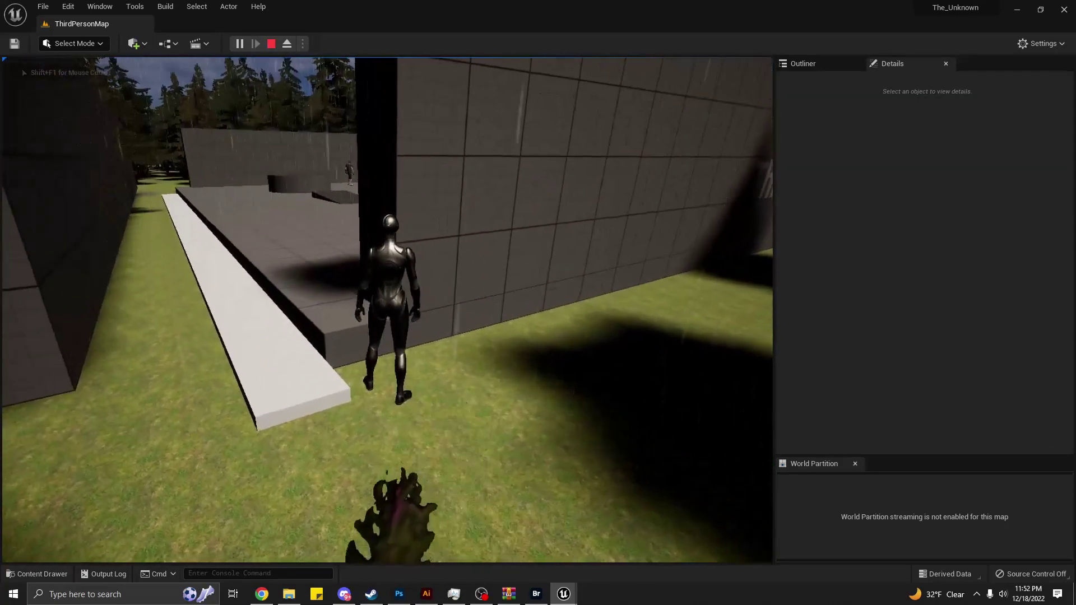
key(w)
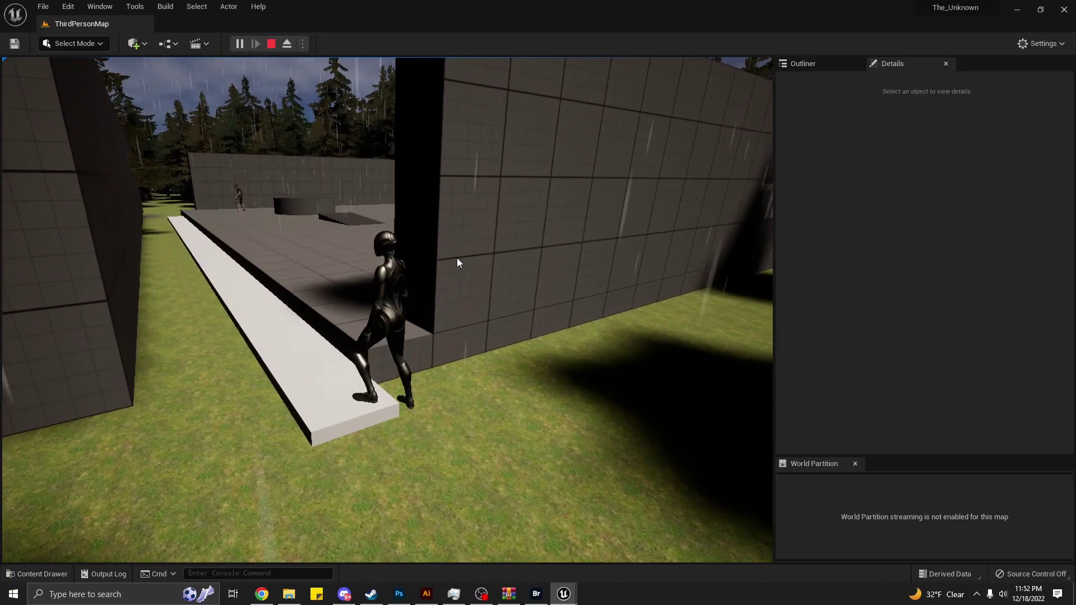
key(Escape)
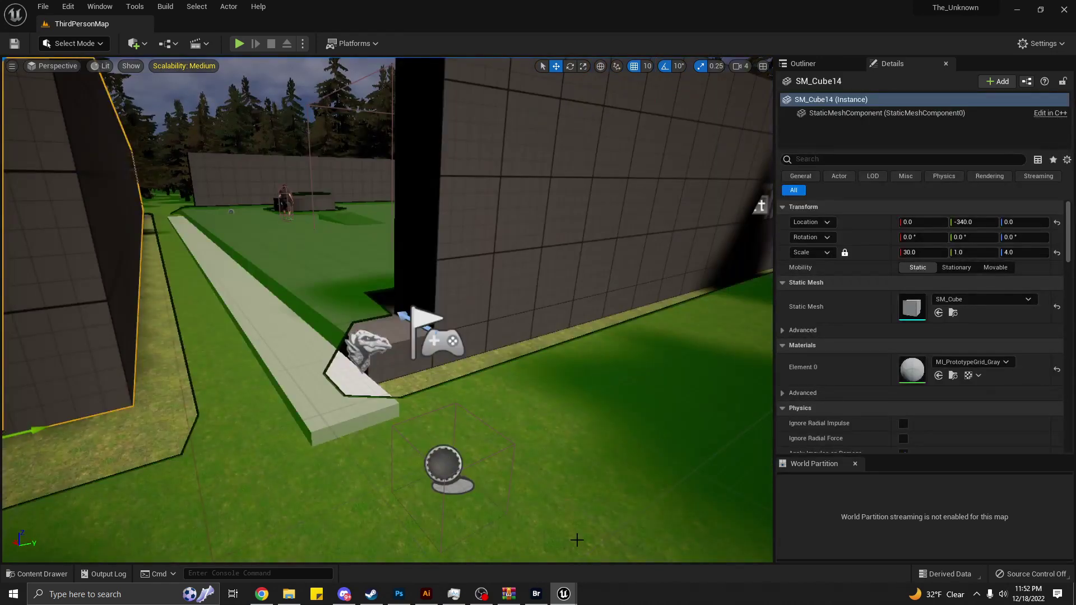
mouse_move(564, 593)
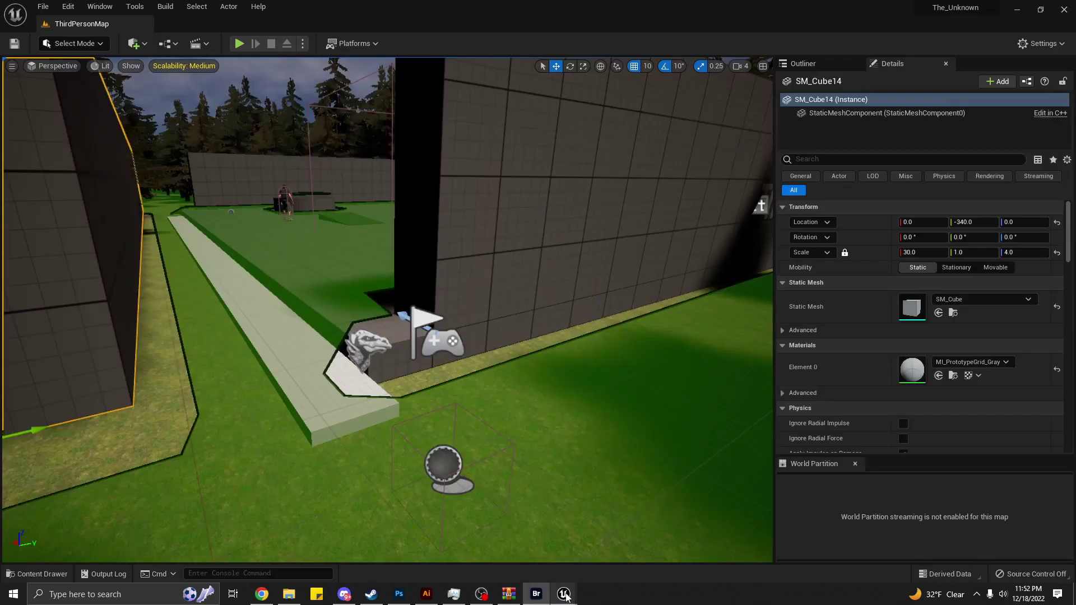
click(507, 543)
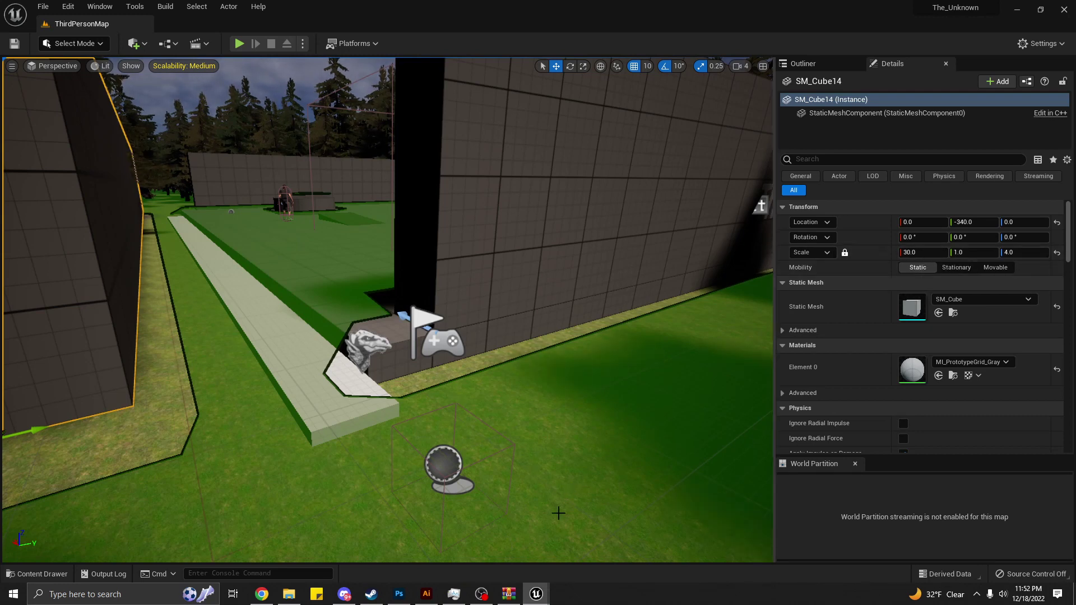
click(560, 555)
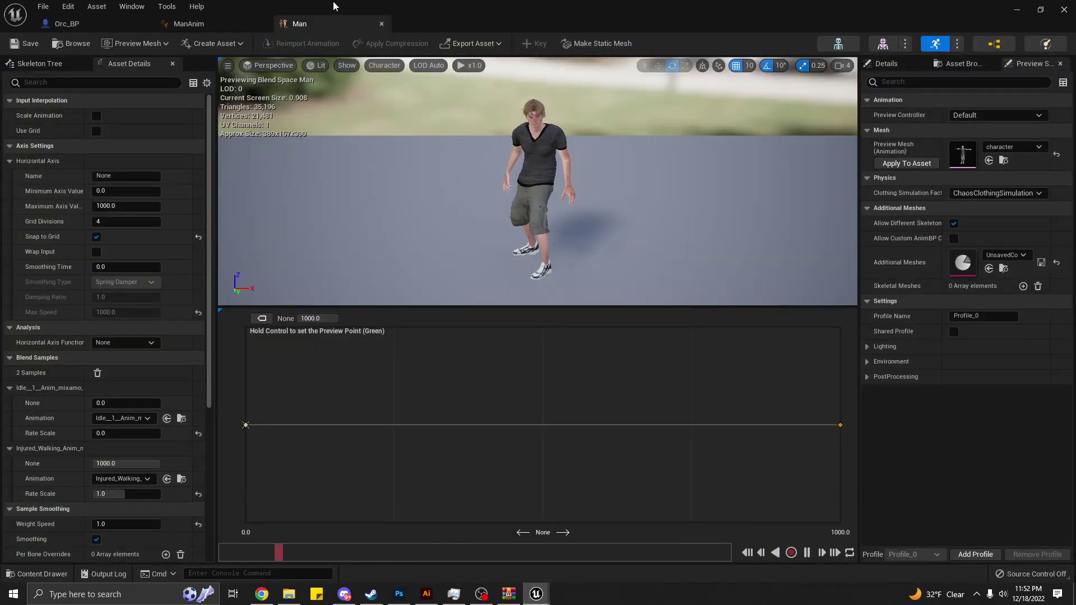
Review ManAnim's Event Graph casting, velocity and Speed/Direction setters, then return to the Base graph.
click(188, 23)
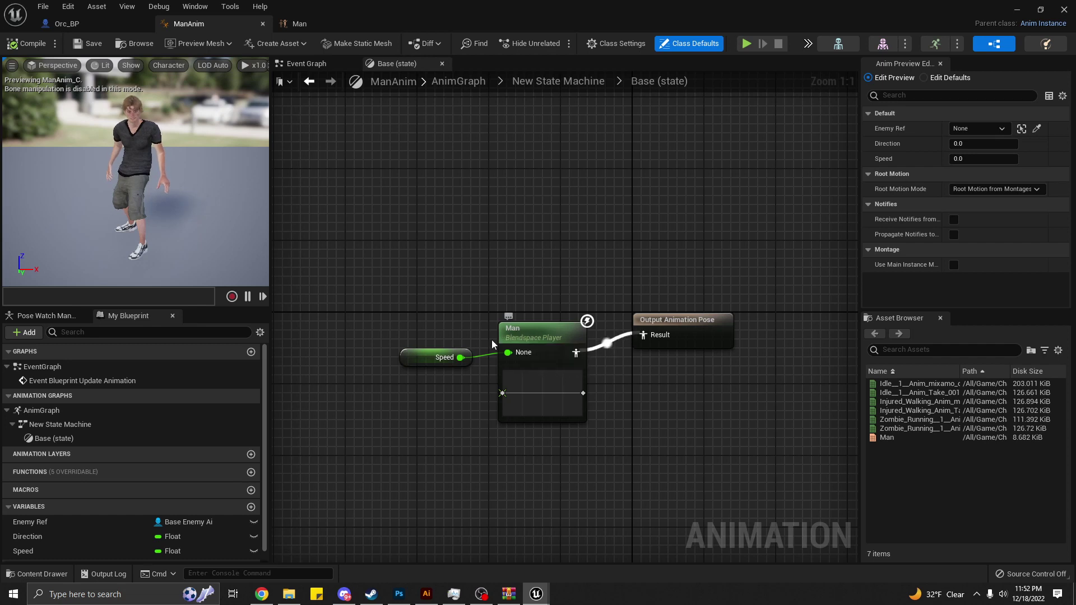
click(338, 62)
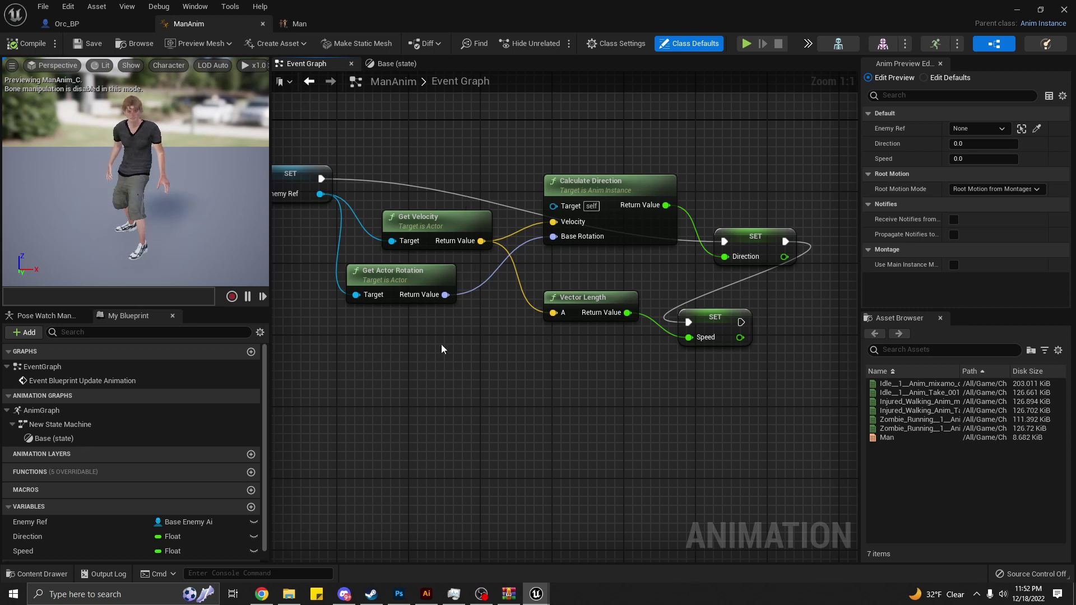
mouse_move(486, 359)
right_down()
mouse_move(576, 402)
mouse_move(724, 430)
right_up()
mouse_move(438, 359)
right_down()
mouse_move(653, 379)
mouse_move(661, 394)
right_up()
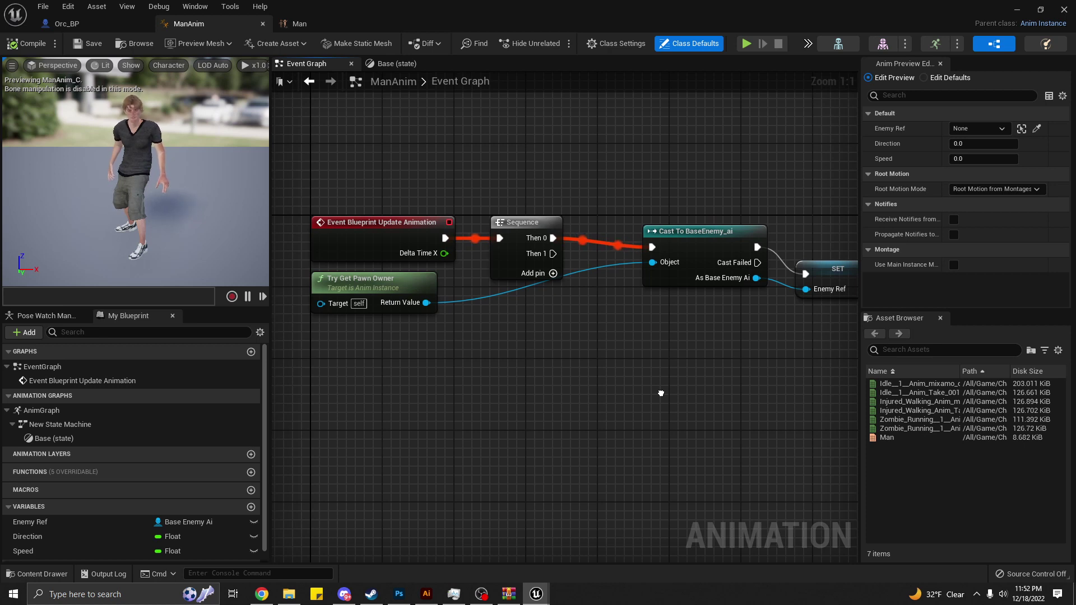
mouse_move(661, 393)
right_down()
mouse_move(615, 395)
mouse_move(640, 404)
right_up()
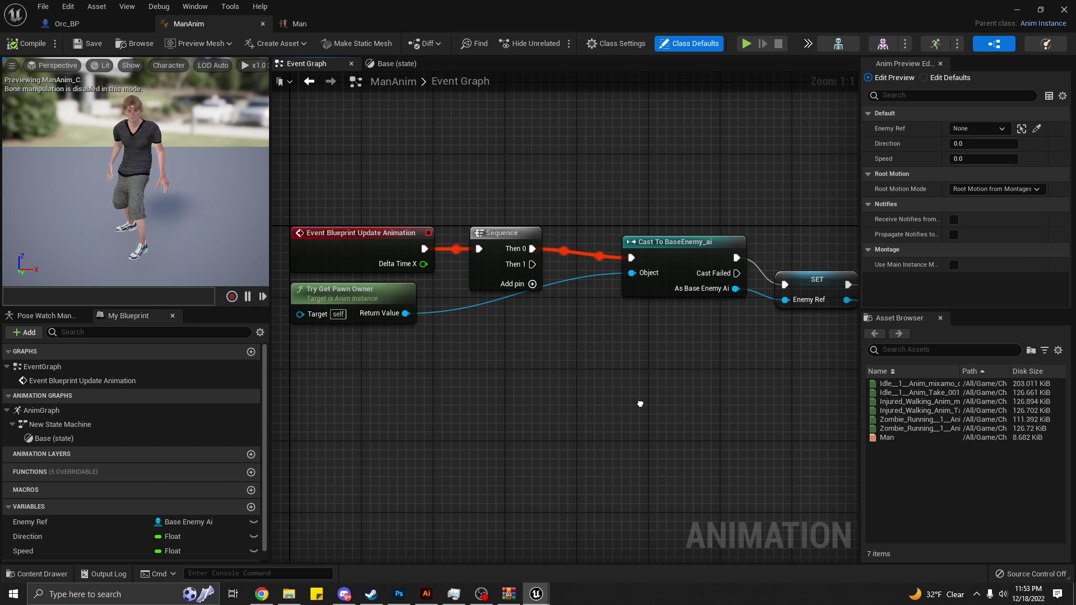
right_drag(640, 404, 644, 408)
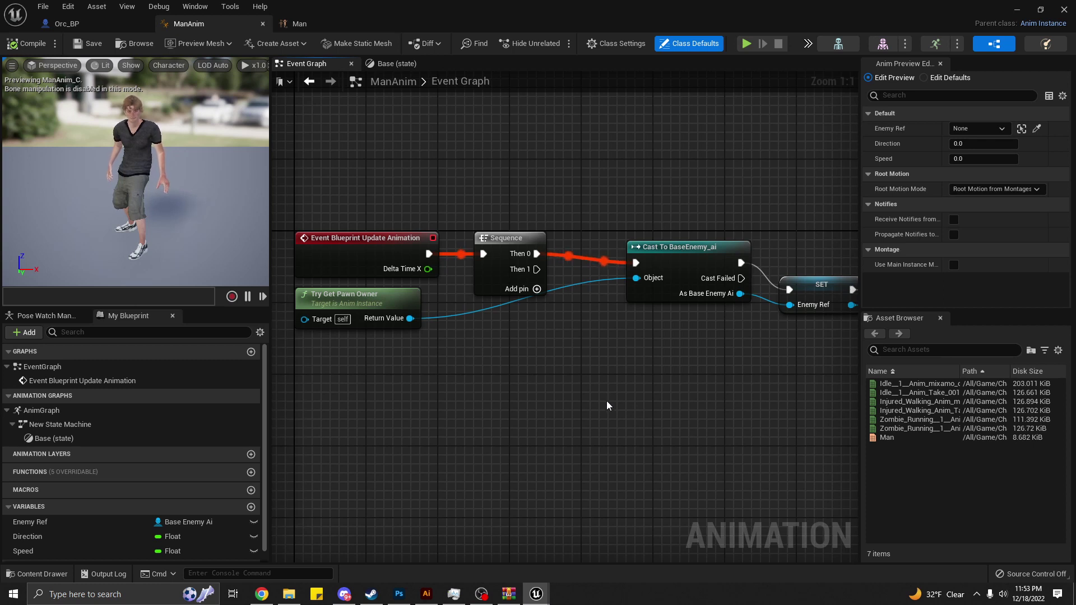
mouse_move(716, 353)
right_down()
mouse_move(489, 296)
mouse_move(479, 317)
right_up()
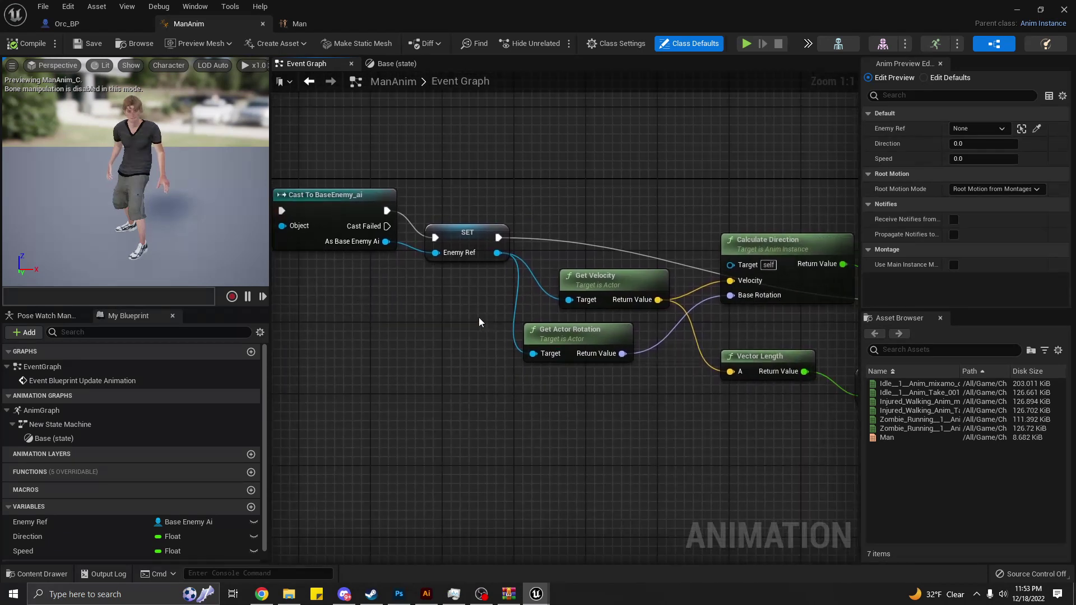
right_drag(559, 395, 468, 365)
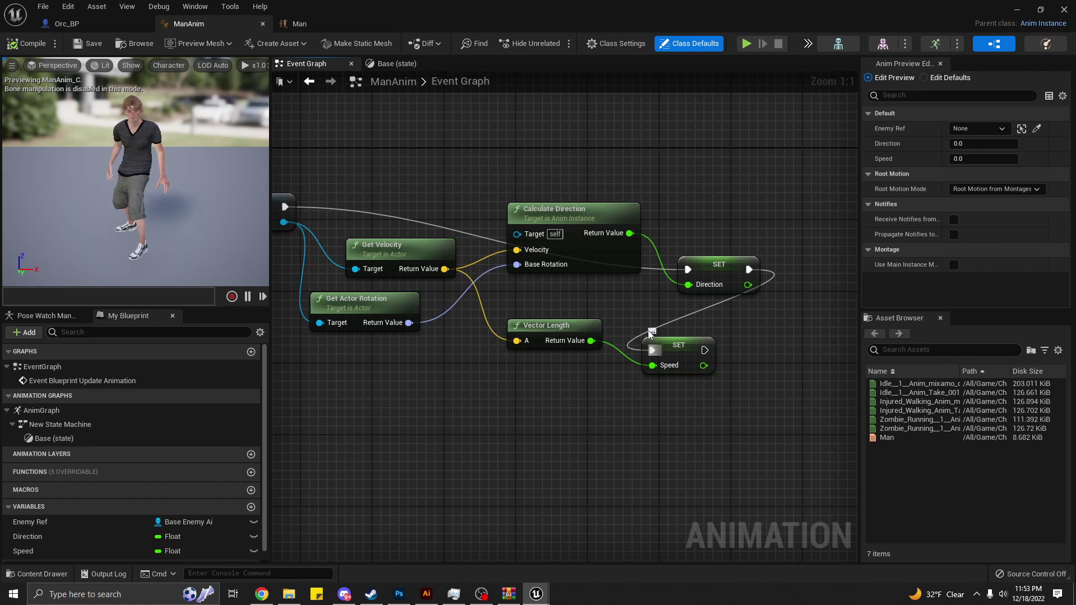
click(403, 66)
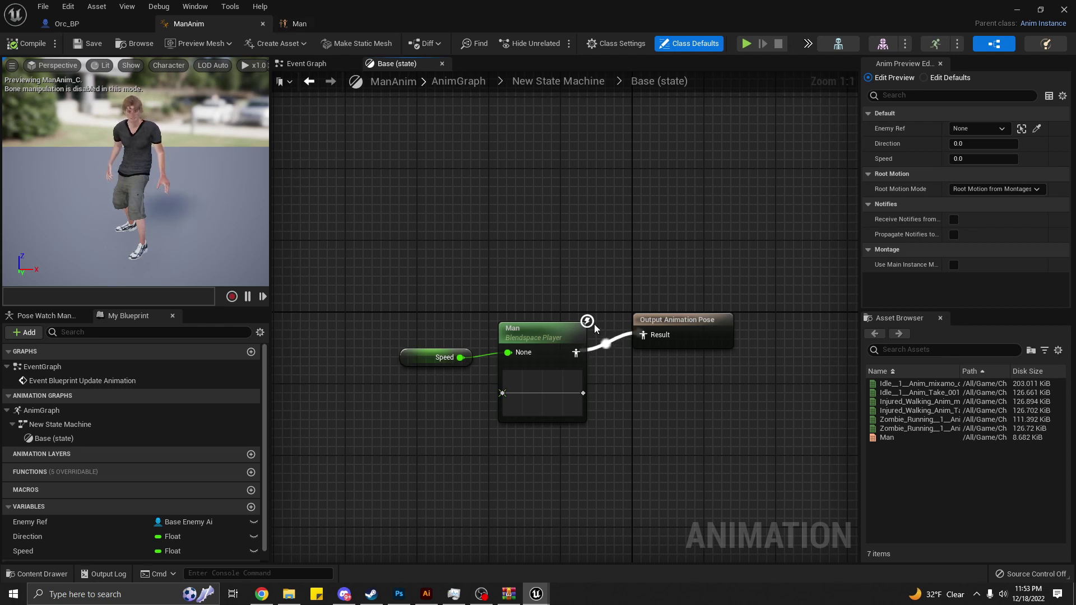
Inspect the Man blend space player's fast-path note and actions, then go up to New State Machine.
mouse_move(586, 322)
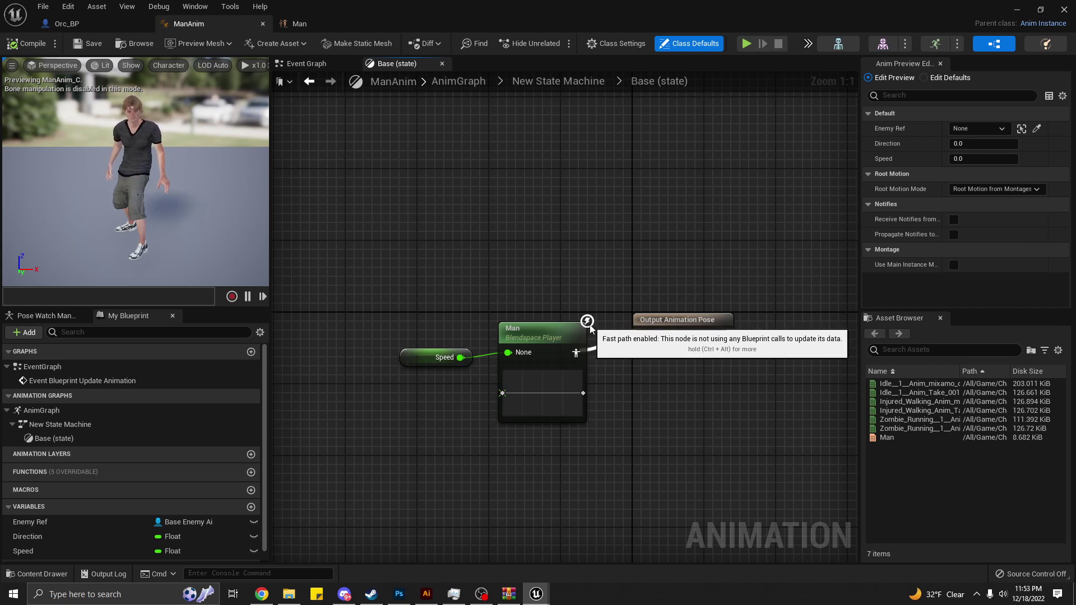
key(ctrl+alt)
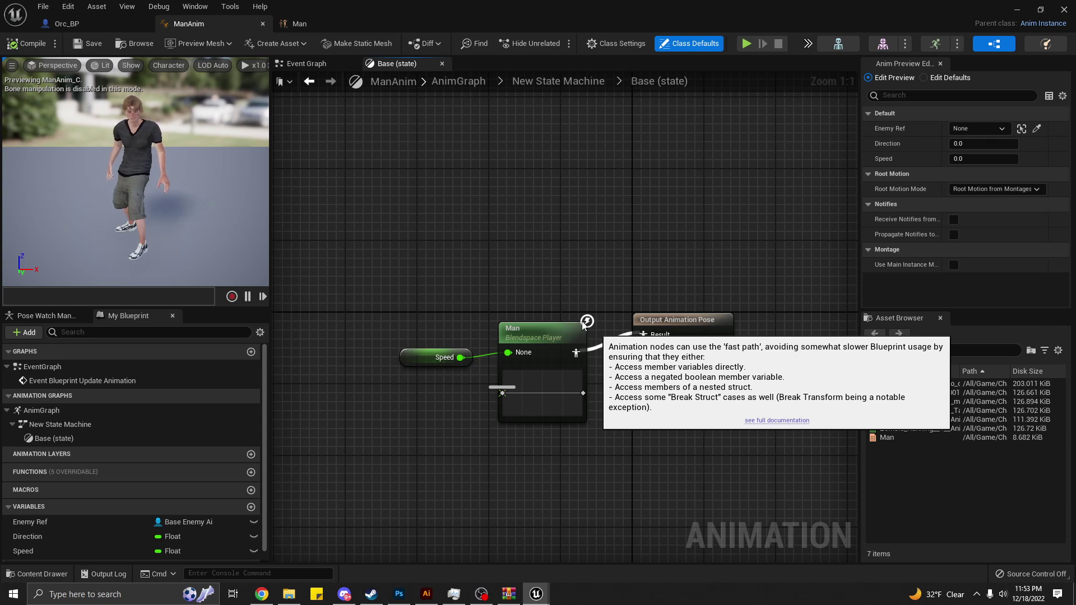
click(570, 334)
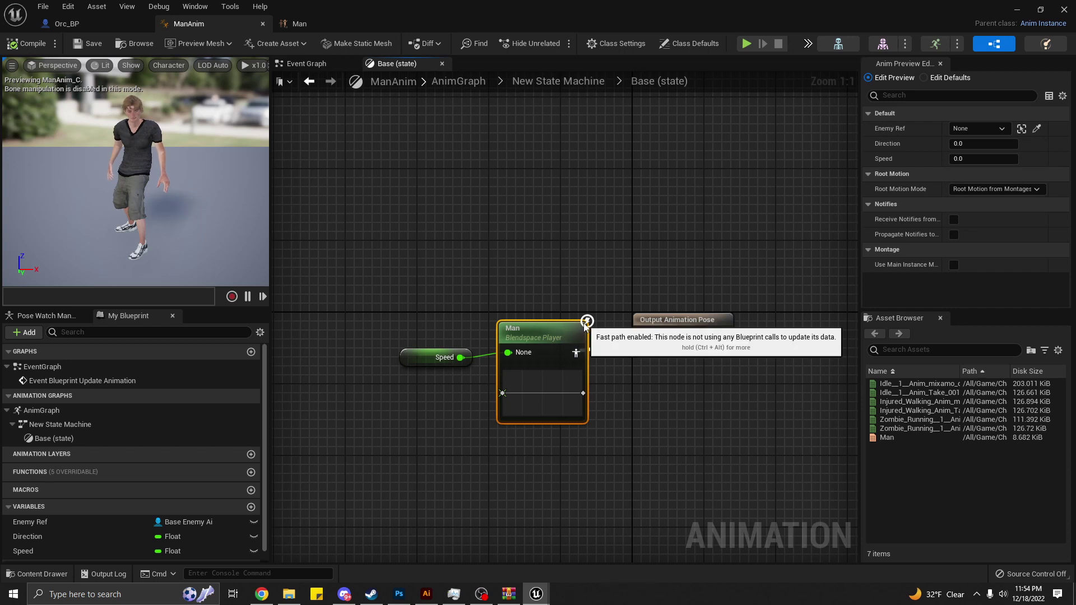
right_click(547, 338)
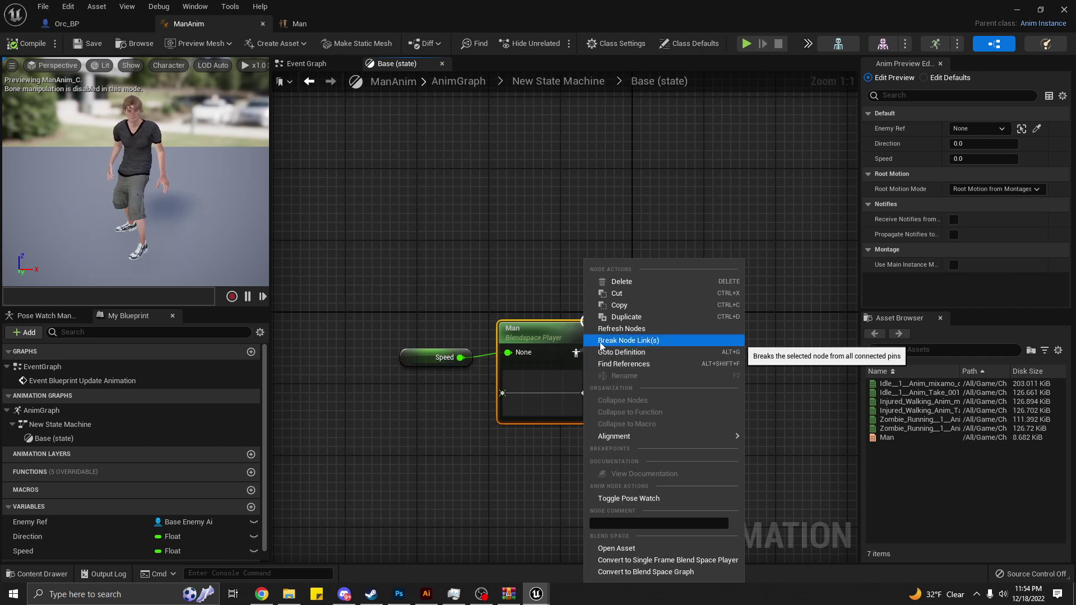
click(569, 332)
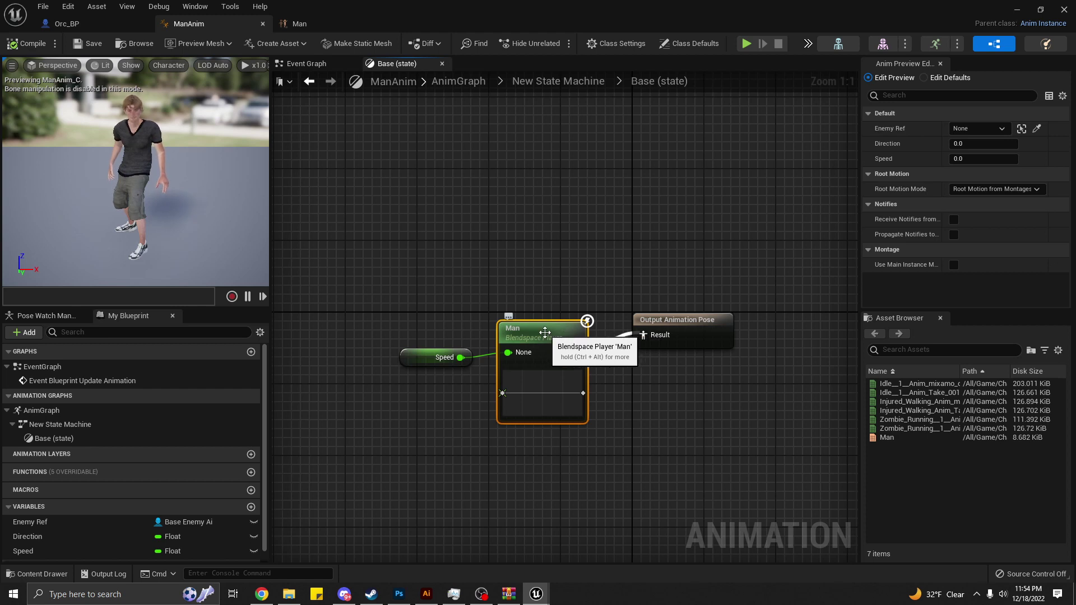
ctrl+click(586, 323)
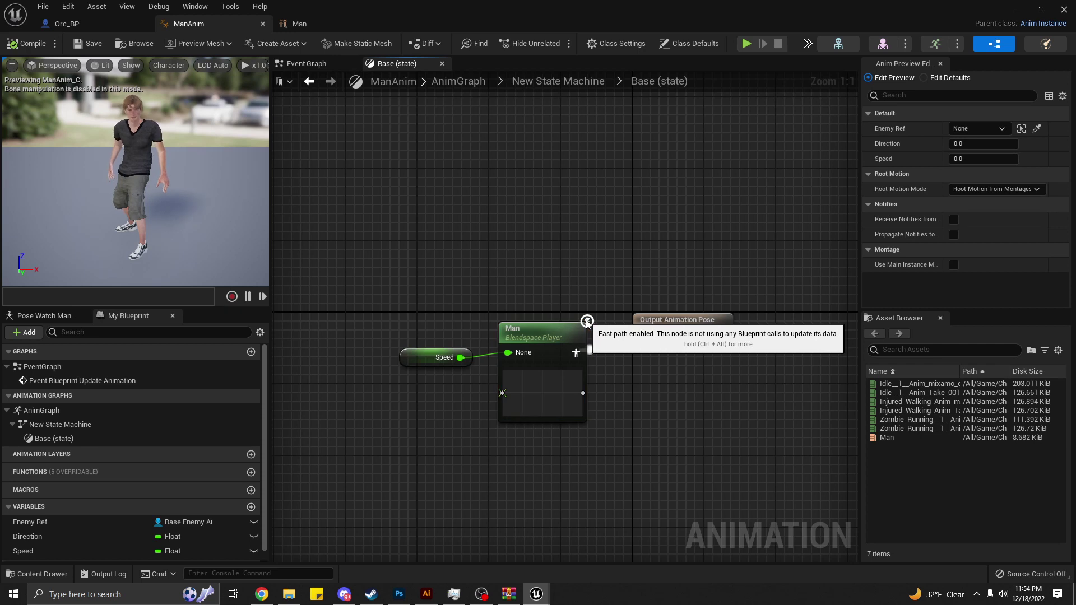
key(alt+Left)
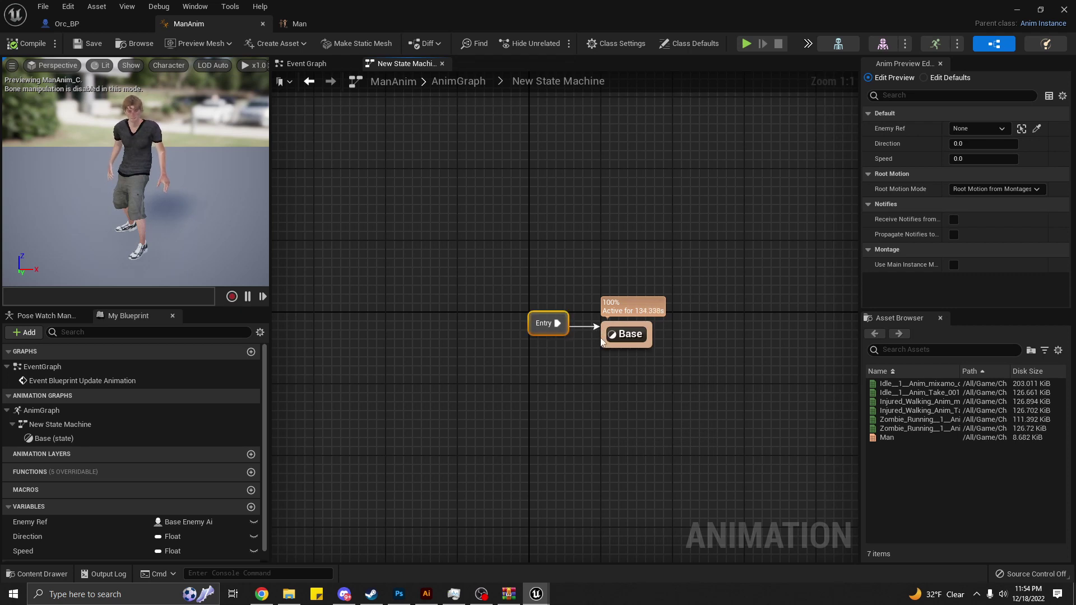
Link Base and Entry with a transition, recompile ManAnim with F7, and save it.
drag(547, 325, 588, 340)
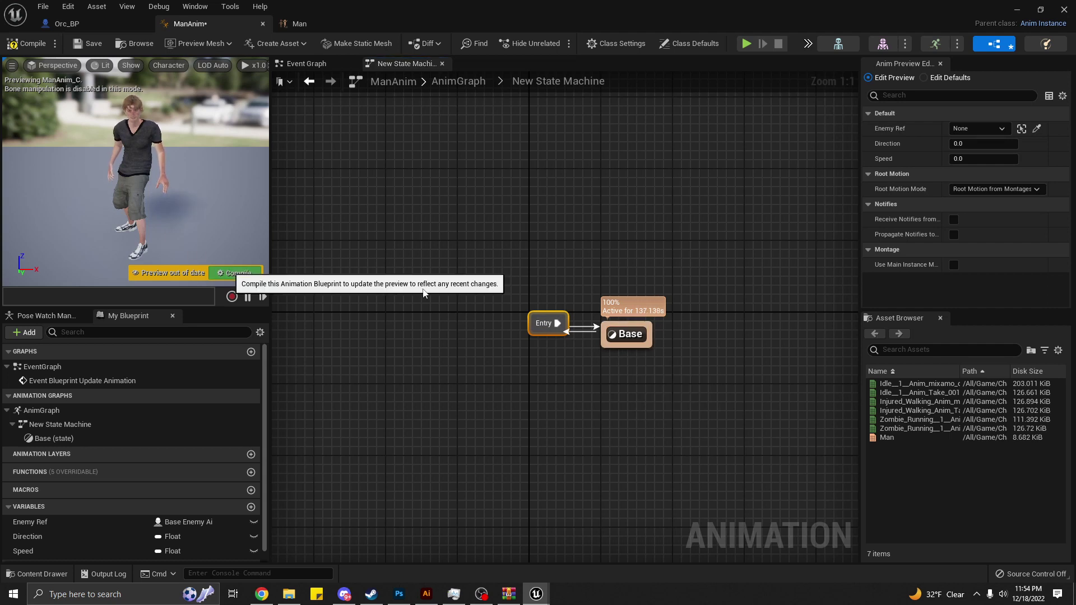
key(F7)
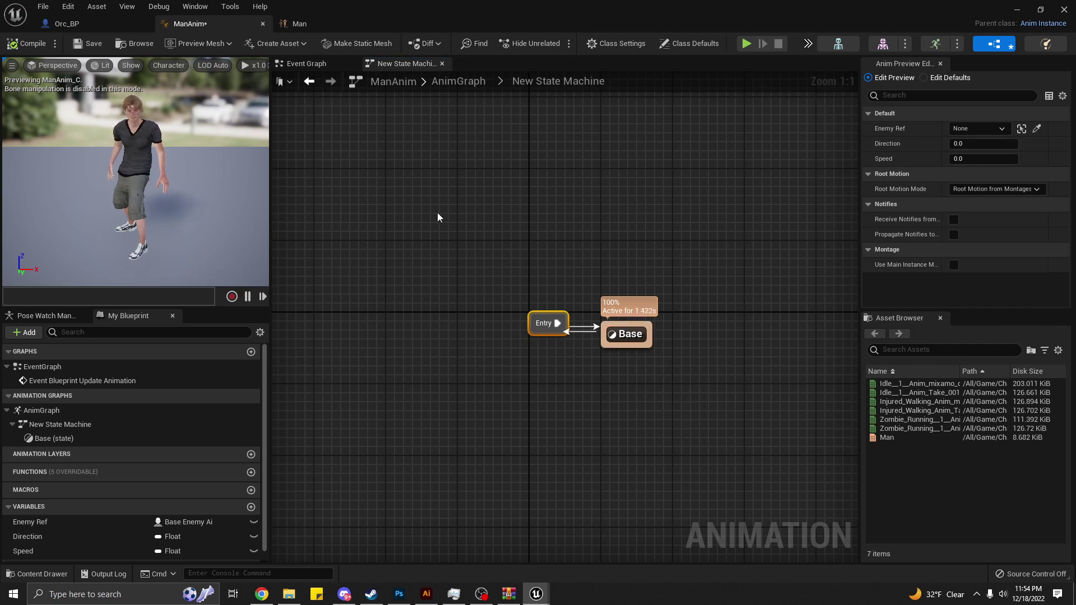
click(89, 44)
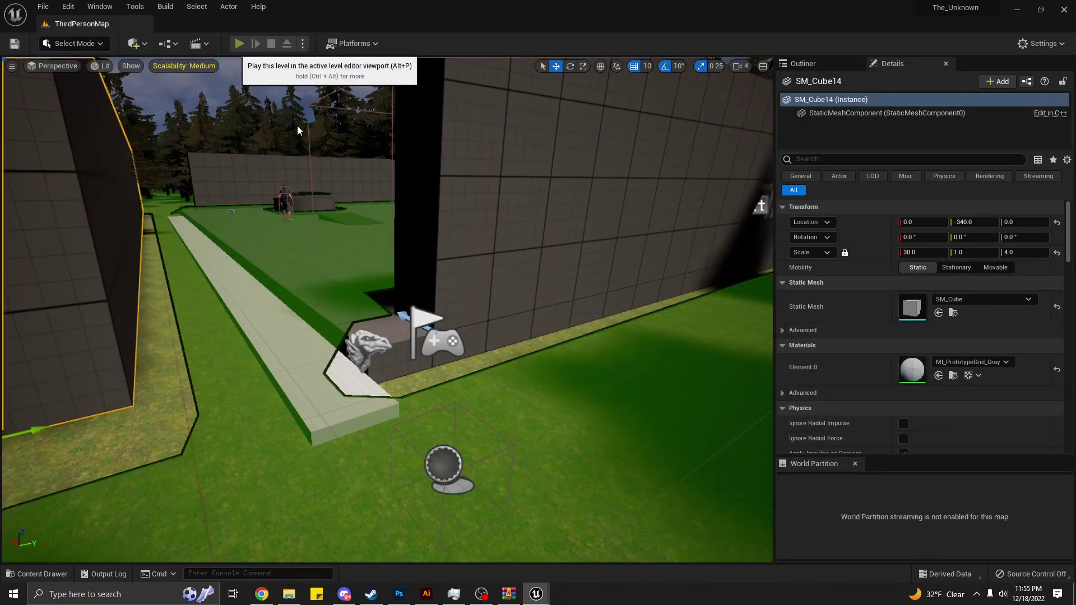
Play-test the level walking the character along the path, then return to the ManAnim editor.
click(238, 43)
click(22, 69)
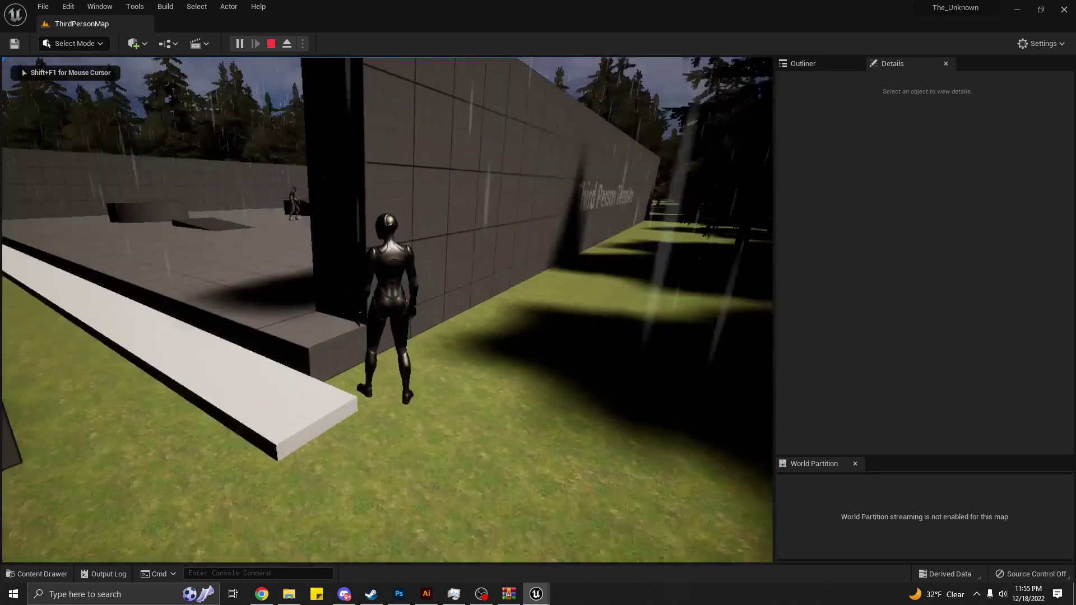
key(w)
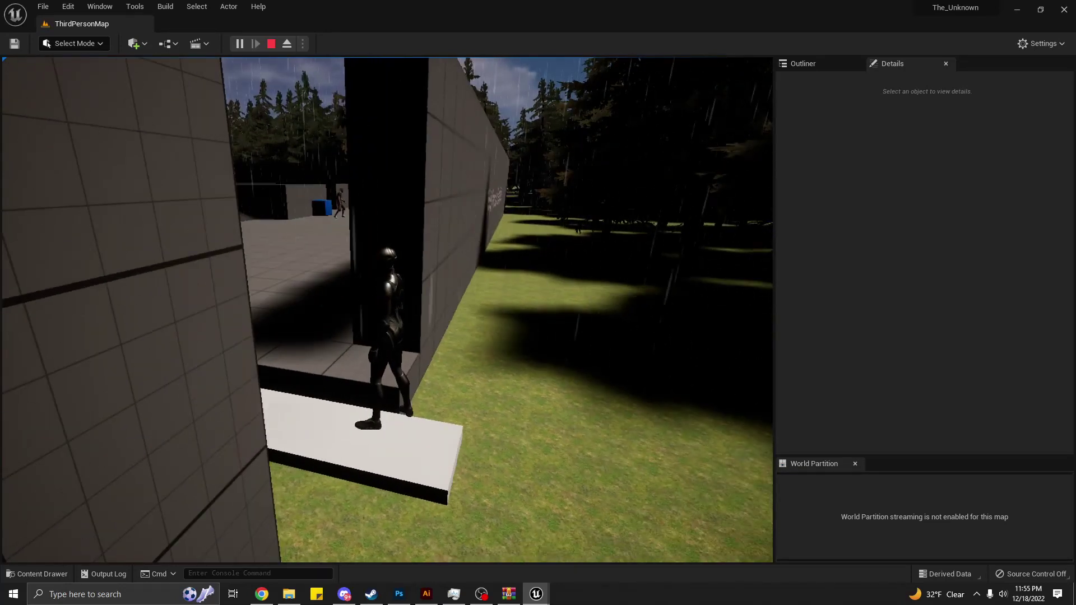
key(Escape)
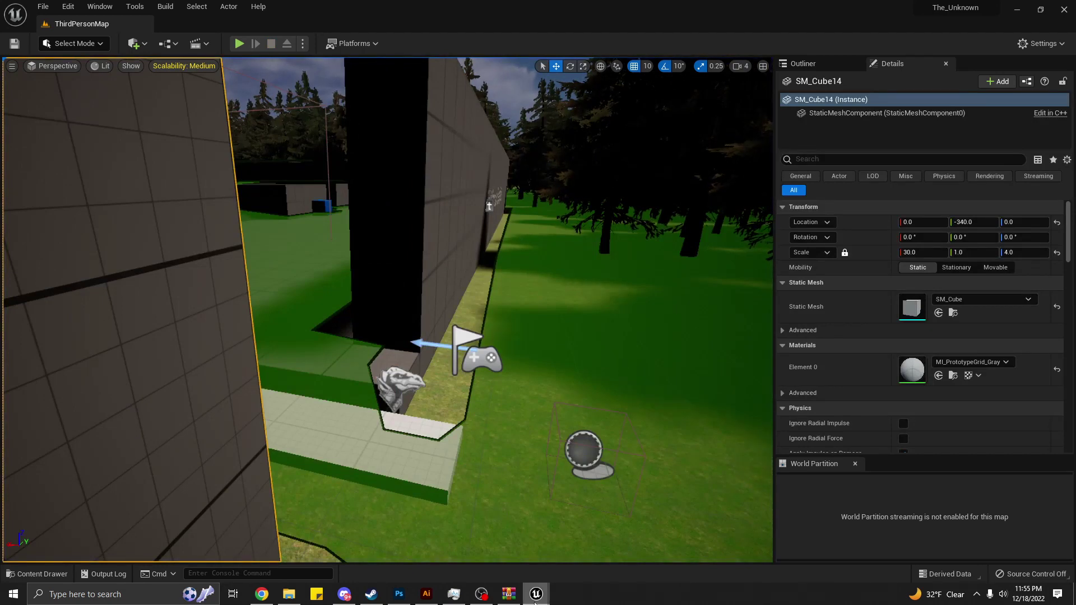
mouse_move(537, 595)
click(564, 553)
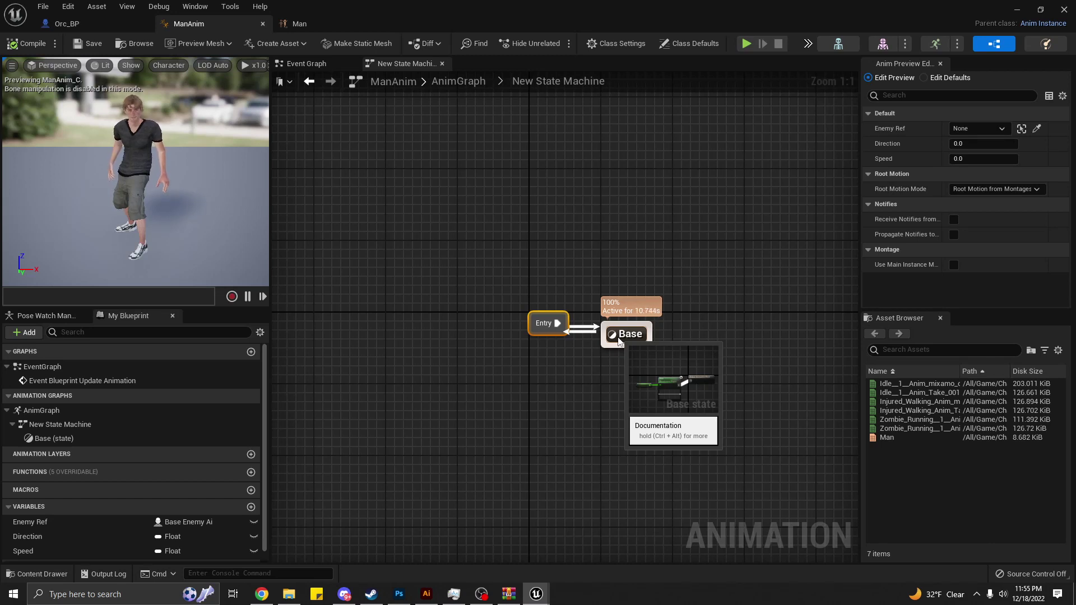
Add a temporary State off Base, delete it with its transition, and shift Entry slightly left.
mouse_move(645, 349)
mouse_down()
mouse_move(559, 335)
mouse_move(610, 398)
mouse_up()
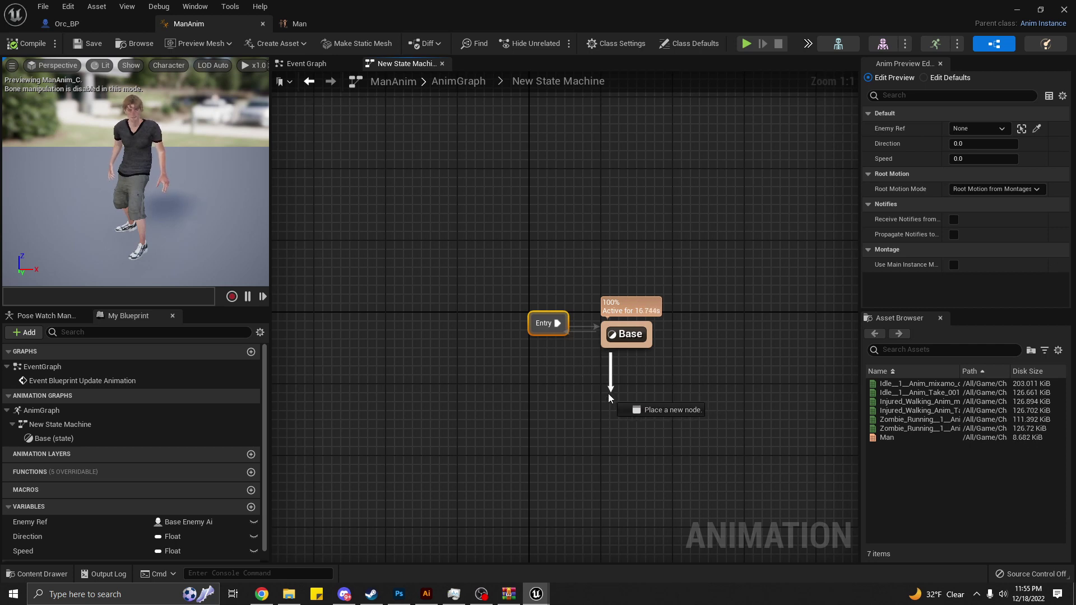
drag(610, 396, 608, 394)
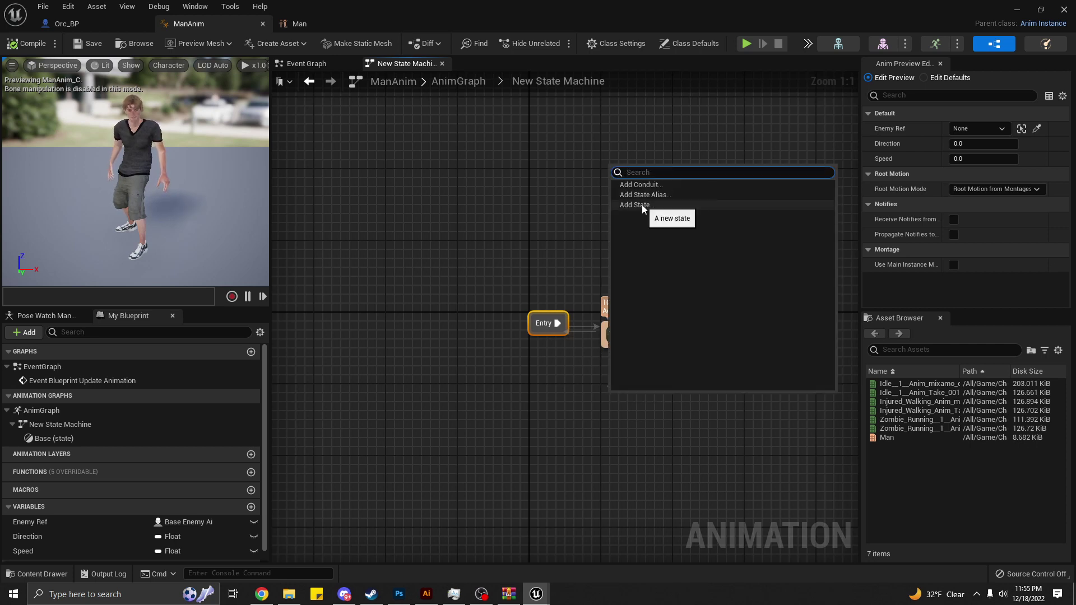
key(Return)
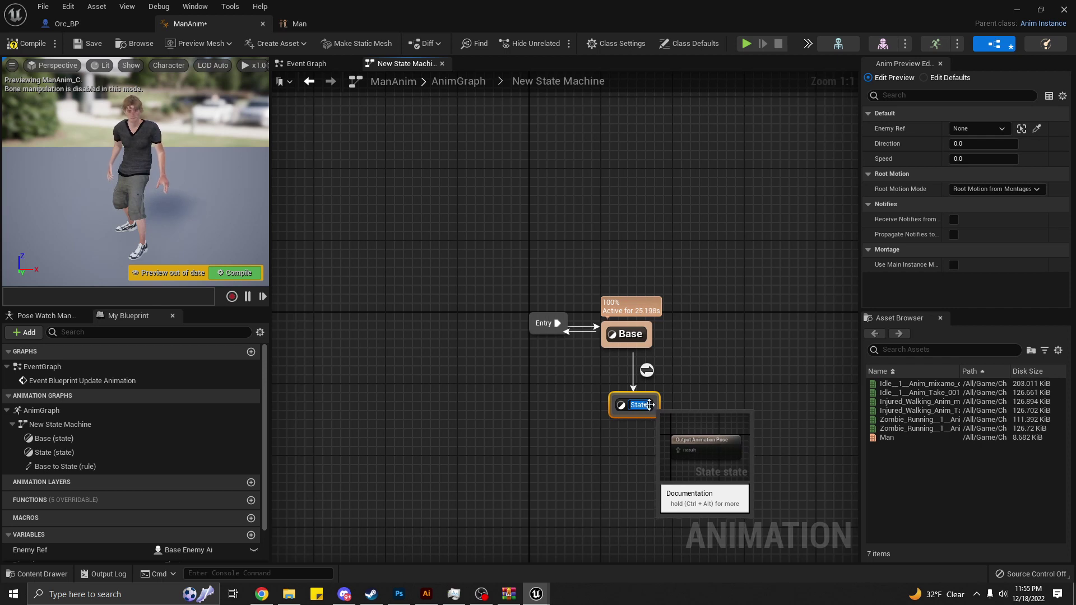
click(717, 399)
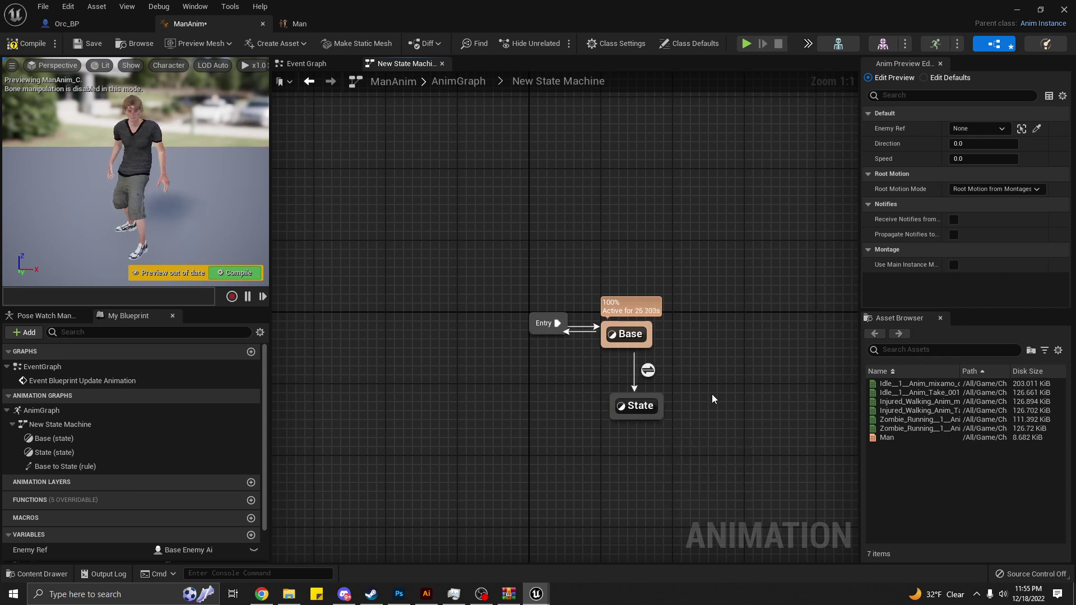
click(658, 408)
drag(589, 411, 590, 404)
key(Delete)
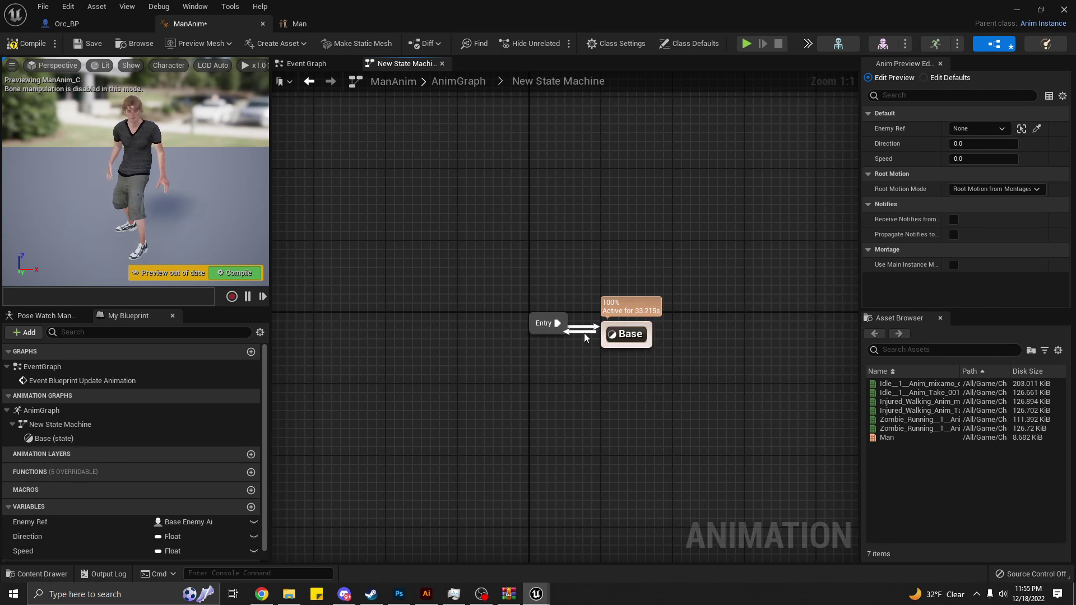
mouse_move(540, 327)
mouse_down()
mouse_move(521, 345)
mouse_move(521, 336)
mouse_up()
click(611, 353)
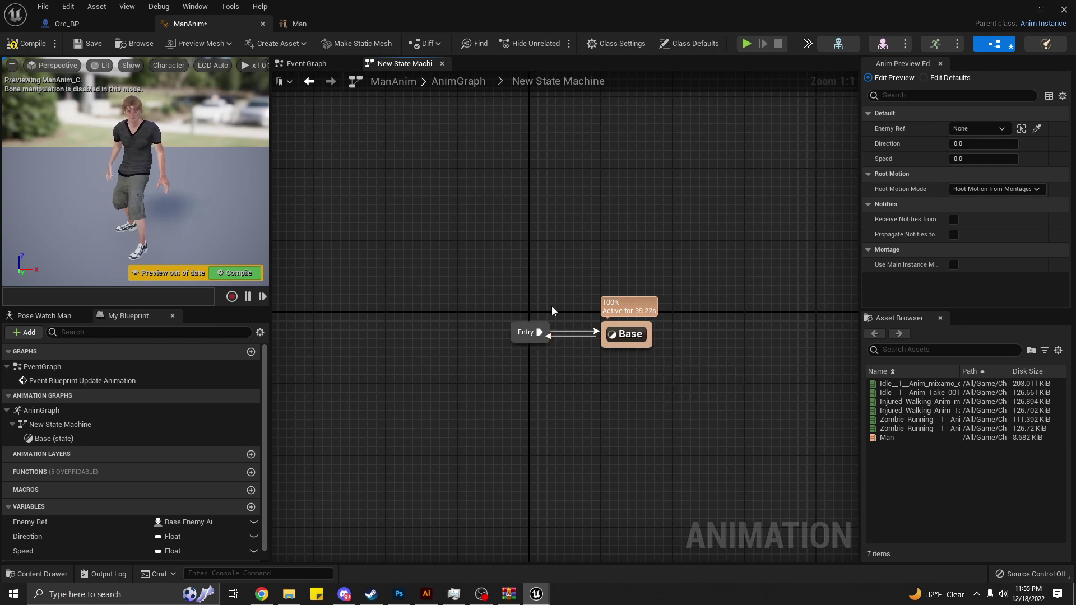
In the Base state graph, rearrange the Speed and Output Animation Pose nodes, then save.
double_click(623, 337)
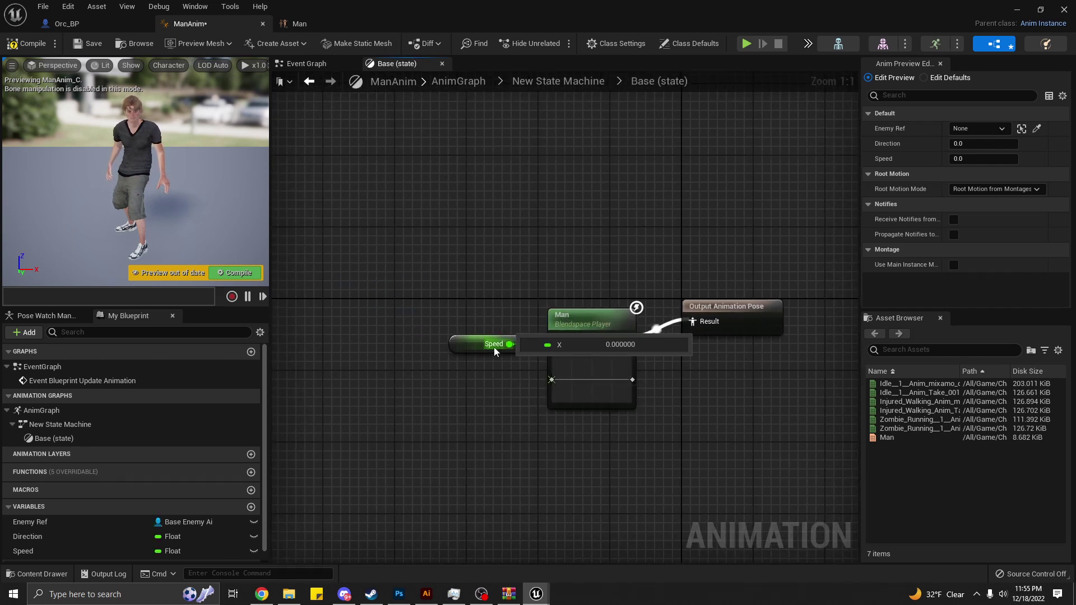
drag(464, 344, 426, 343)
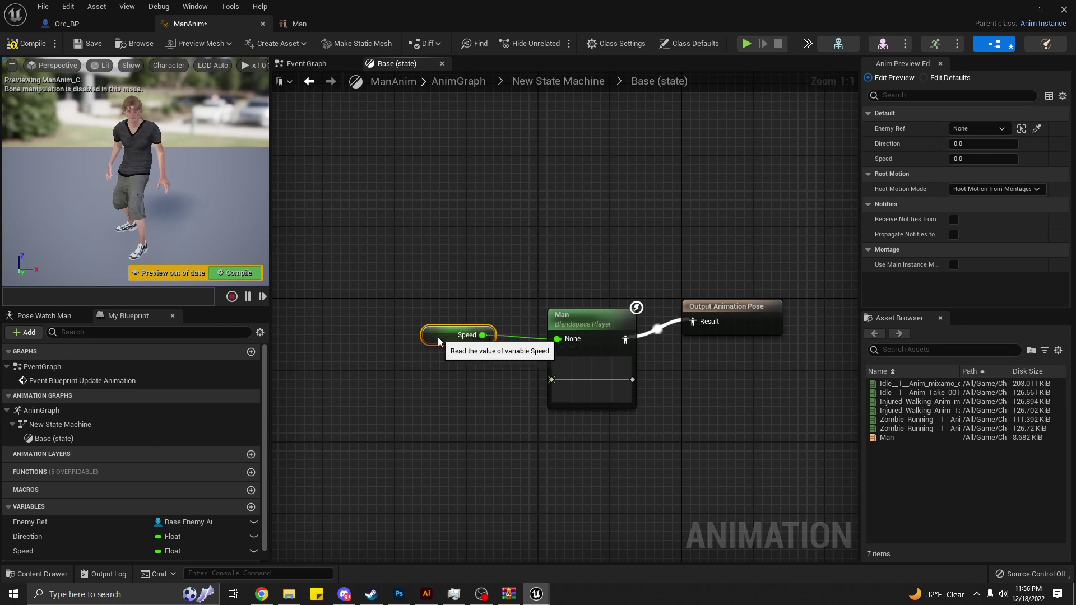
right_drag(715, 371, 566, 355)
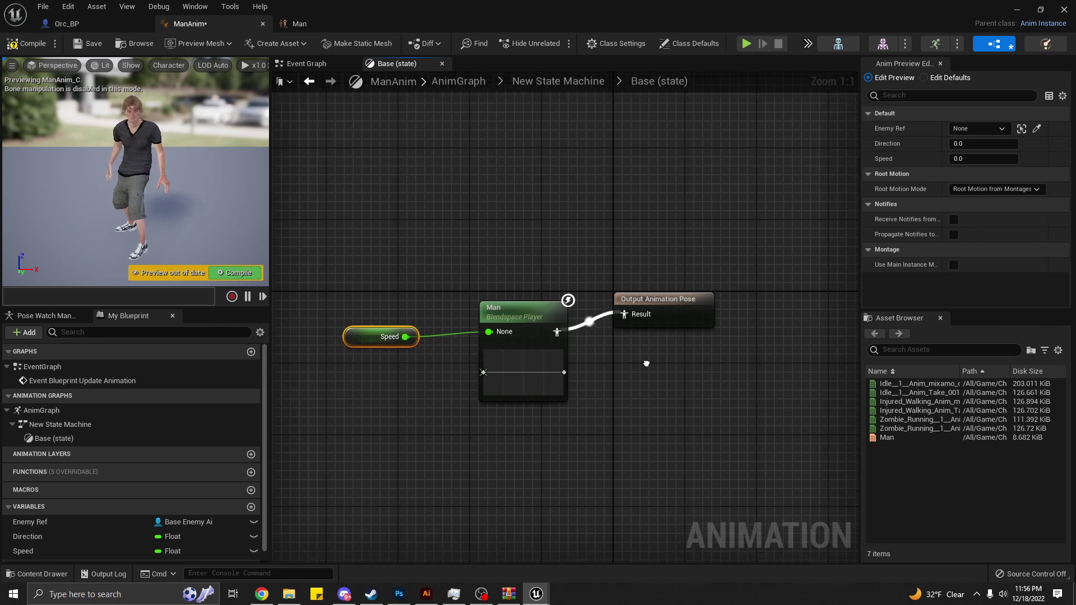
mouse_move(573, 290)
mouse_down()
mouse_move(653, 303)
mouse_move(658, 324)
mouse_up()
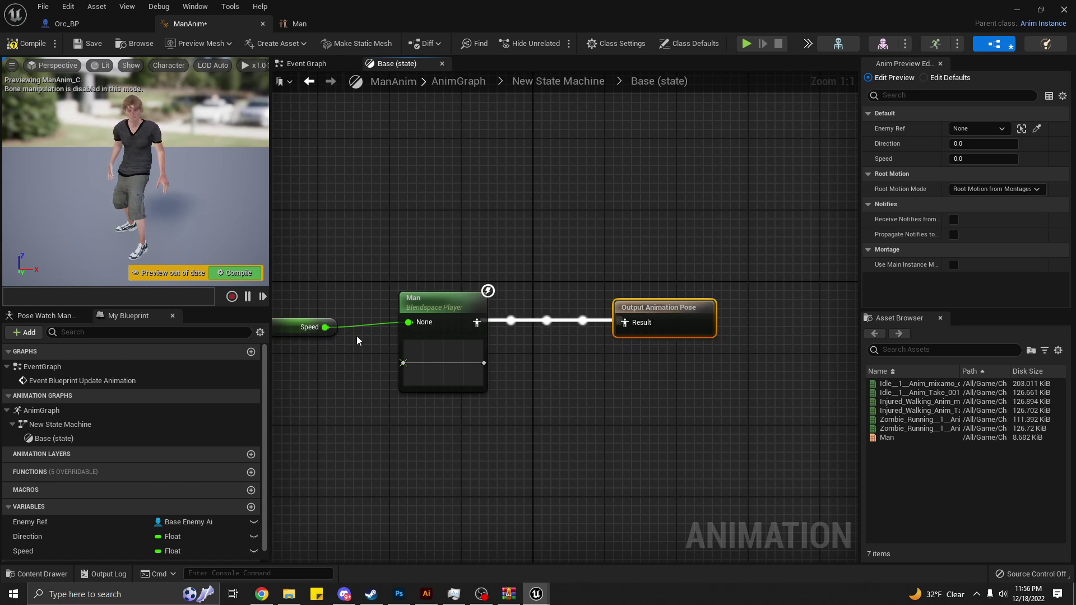
mouse_move(295, 327)
mouse_down()
mouse_move(287, 325)
mouse_move(325, 324)
mouse_up()
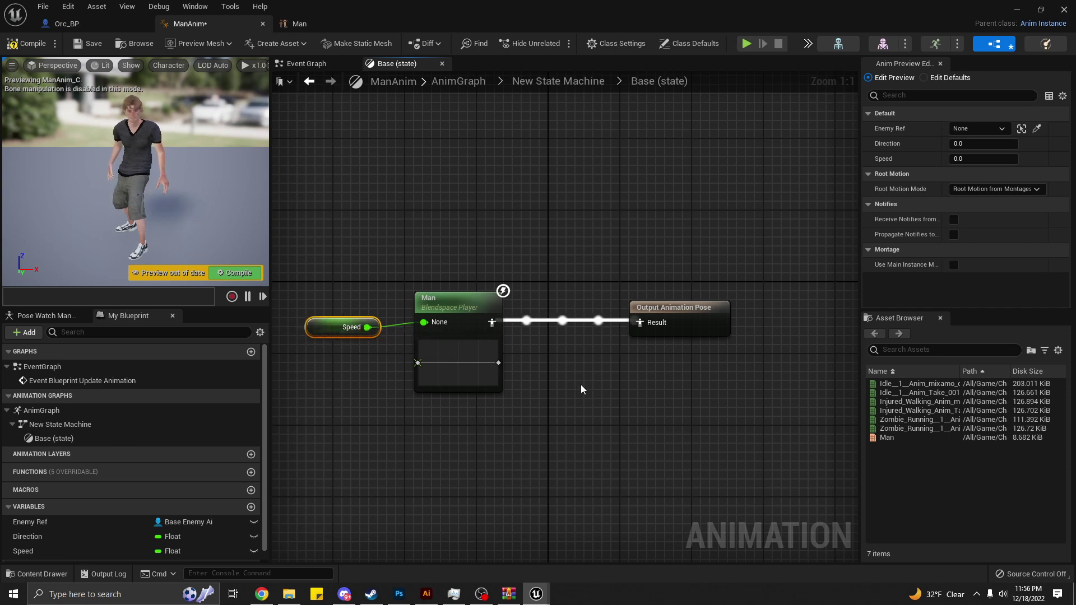
right_drag(604, 380, 639, 389)
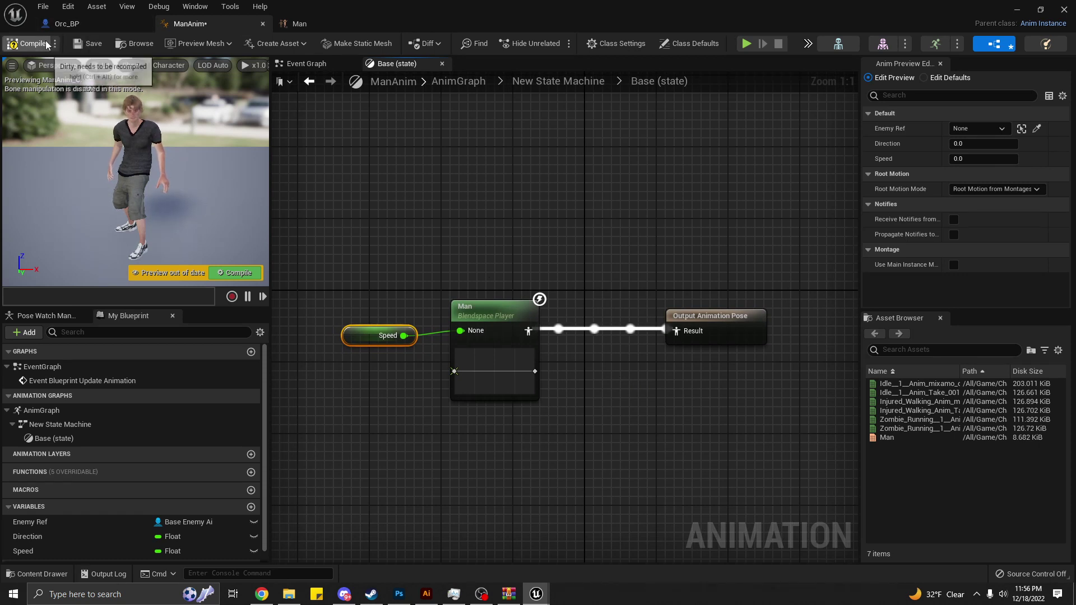
click(95, 49)
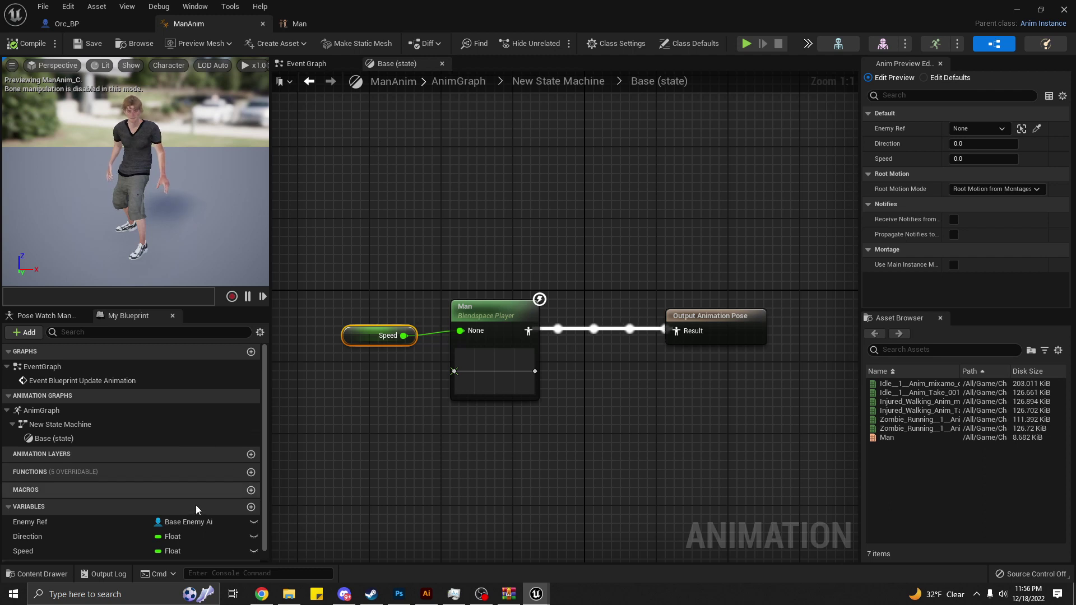
Browse ManAnim's AnimGraph and New State Machine graphs, then switch to the Man blend space.
scroll(119, 539, down, 1)
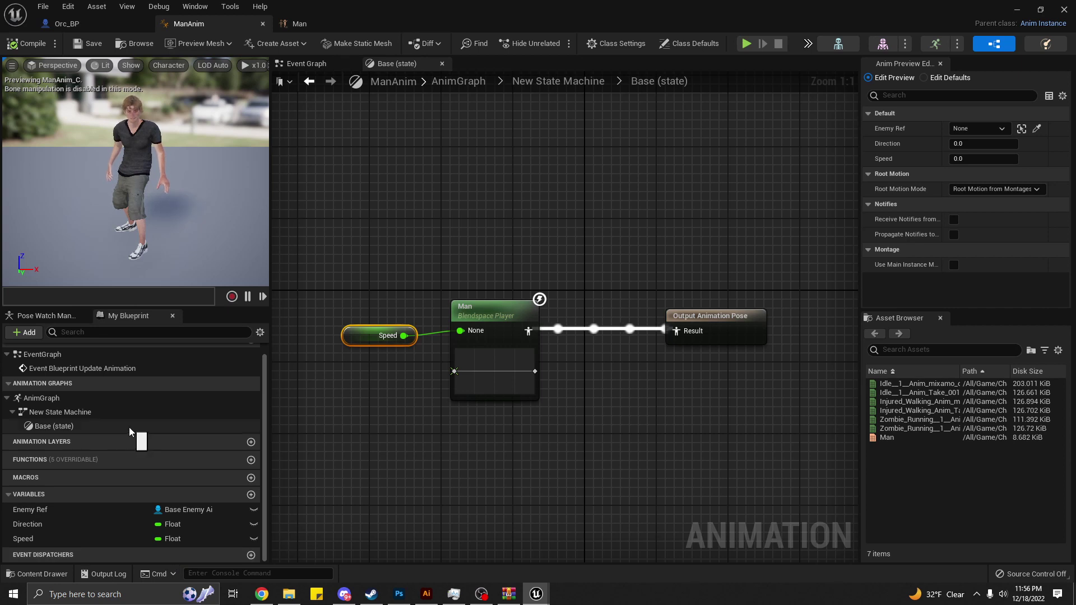
click(106, 398)
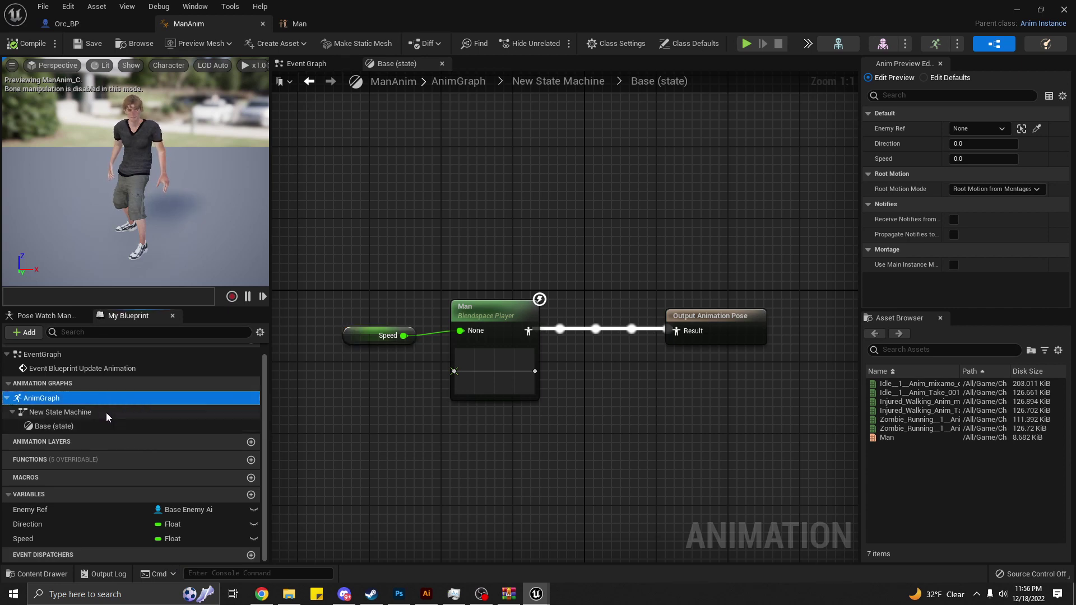
click(110, 420)
click(119, 412)
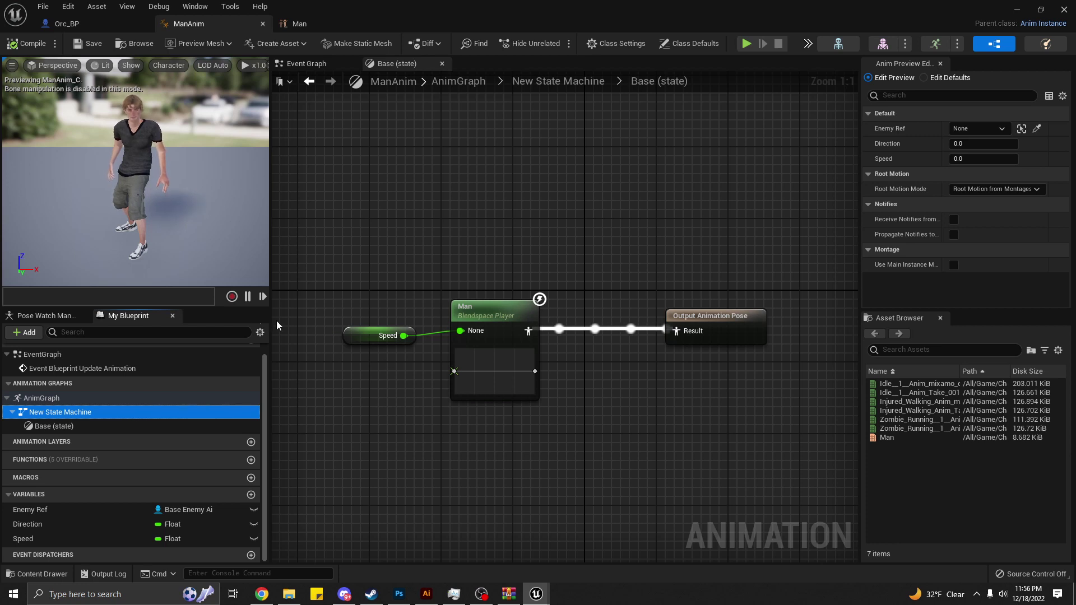
click(170, 228)
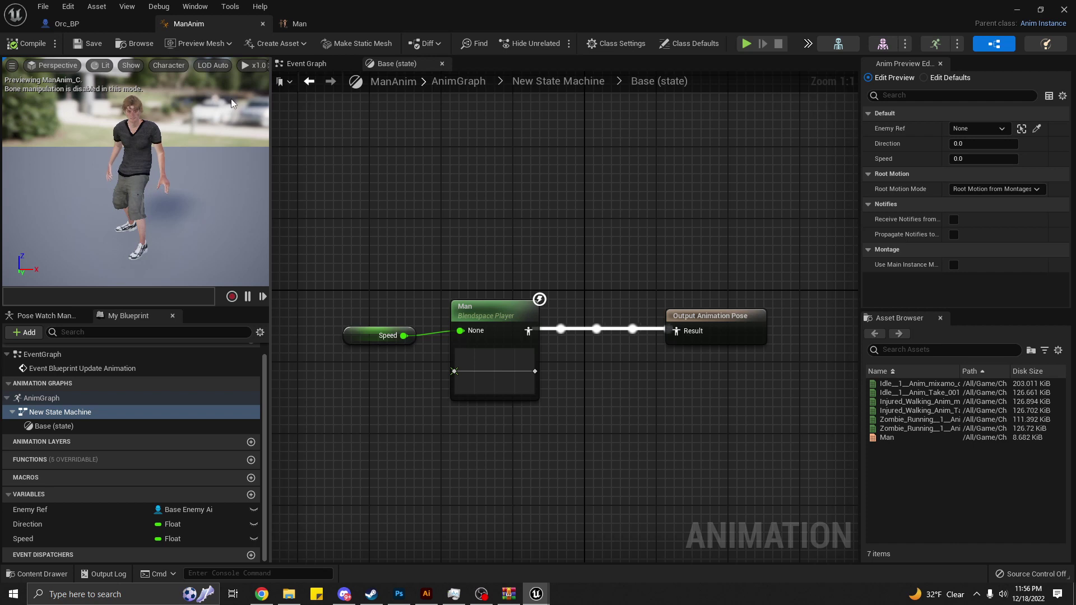
click(297, 23)
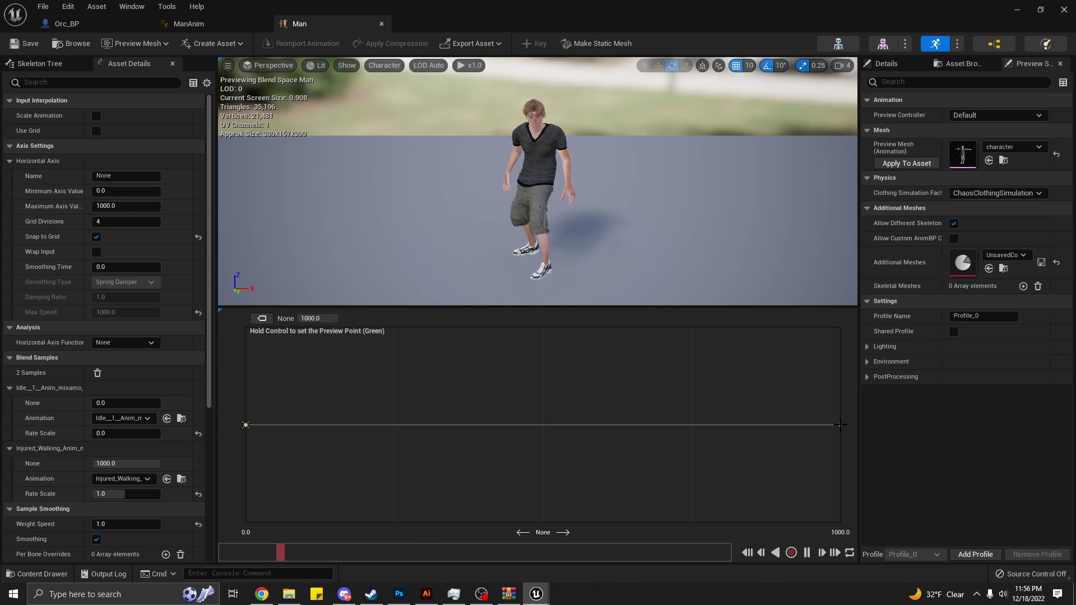
Set the Injured_Walking sample's Rate Scale to 0.01 and save the Man blend space.
right_click(841, 425)
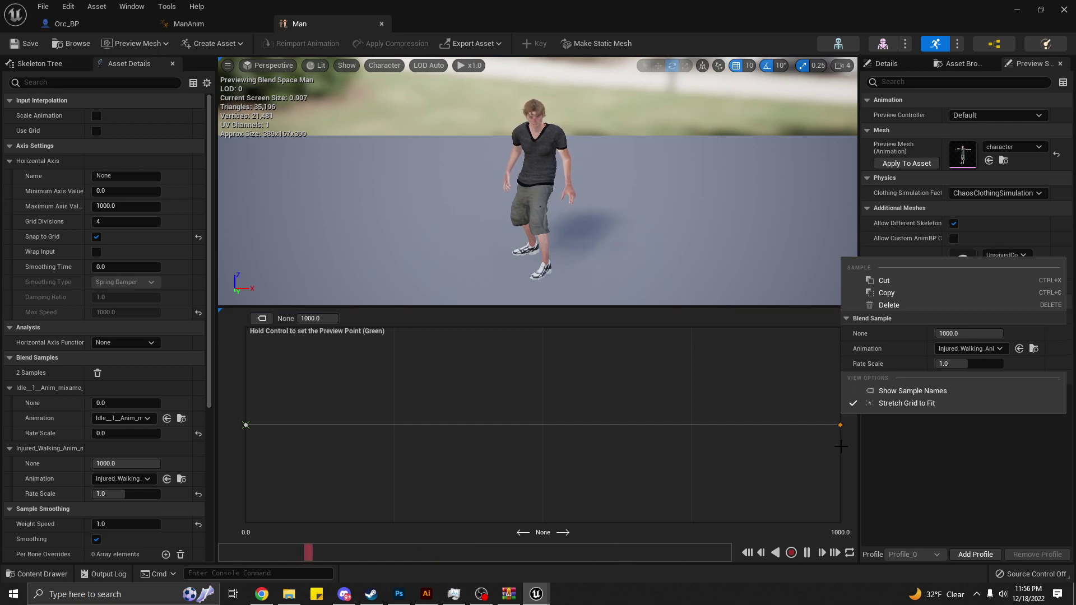
click(849, 451)
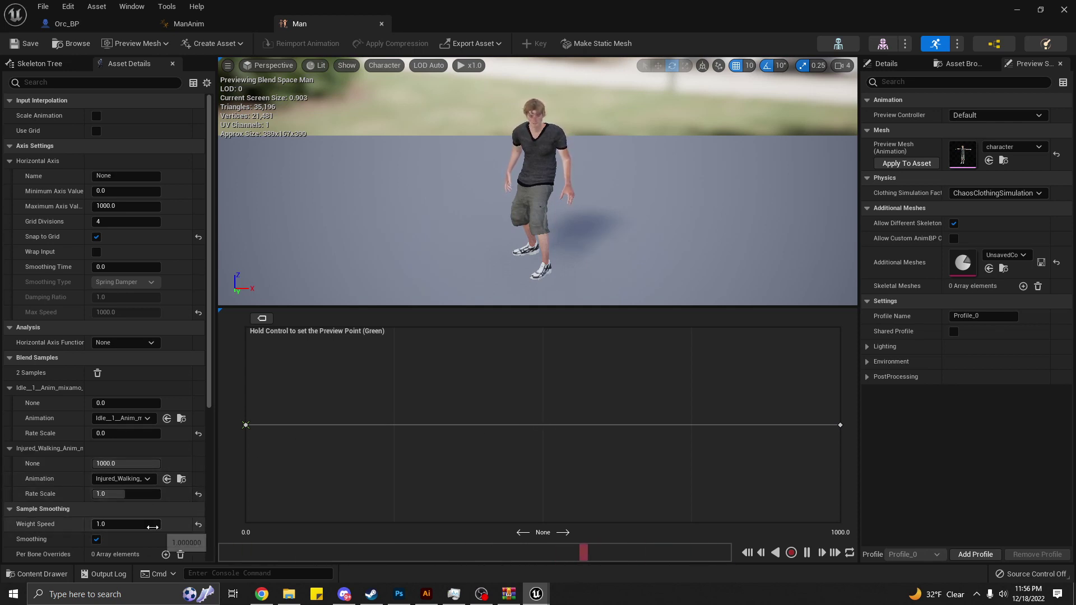
drag(129, 494, 73, 501)
click(110, 495)
text(0)
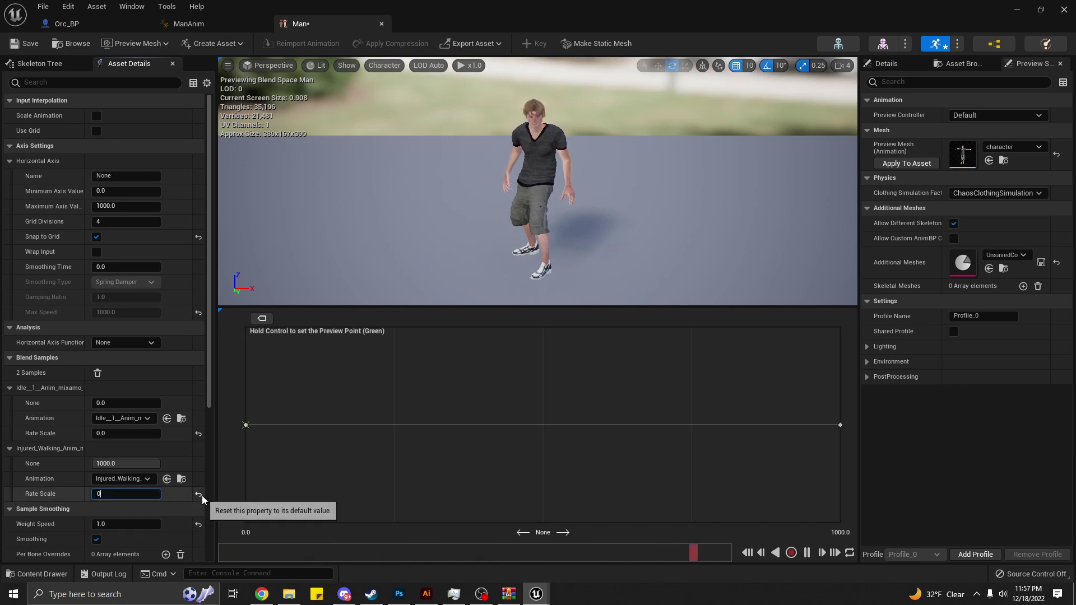
text(.01)
key(Return)
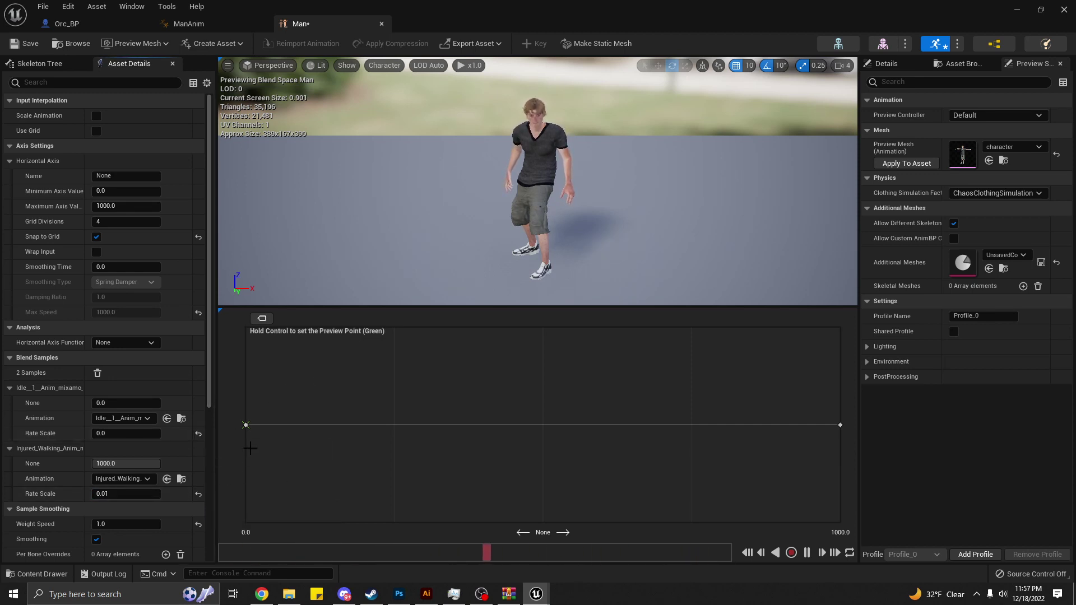
click(25, 43)
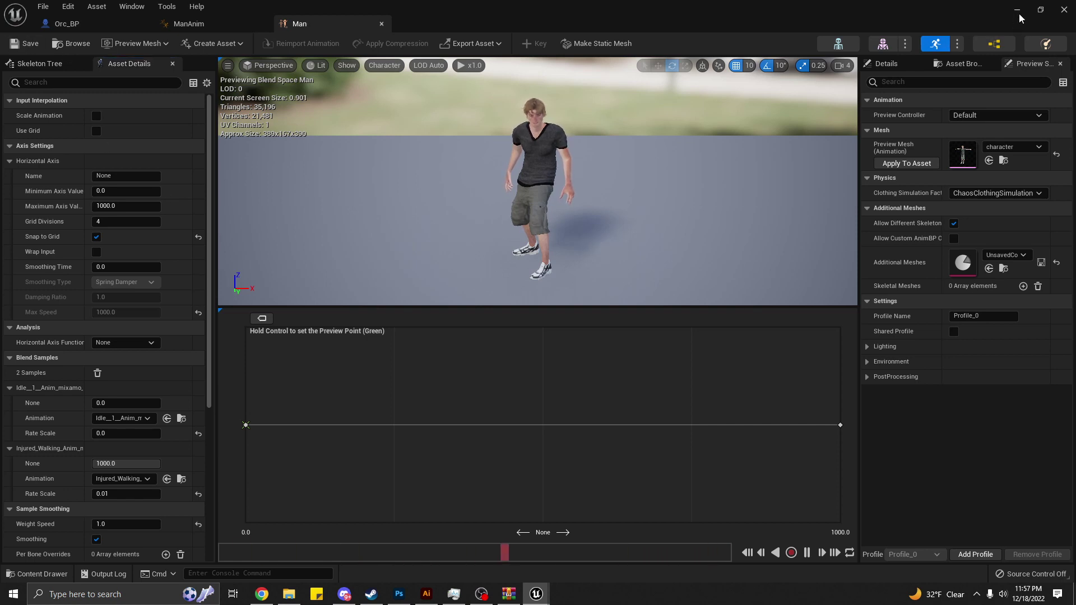
key(alt+Tab)
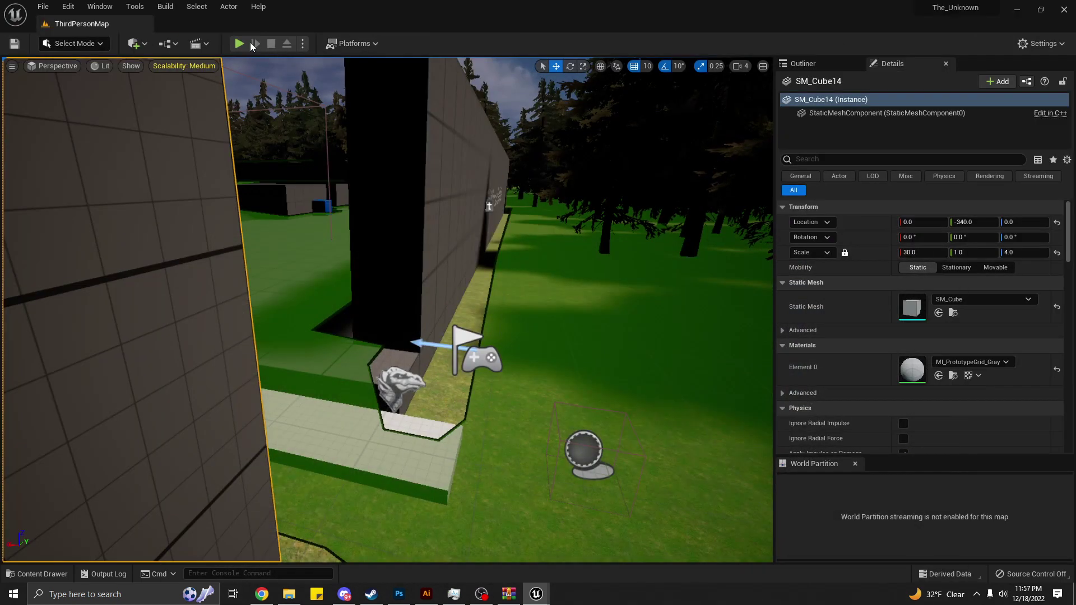
Play-test the level again, walking the character past the white ledge, then stop the session.
click(238, 43)
click(328, 178)
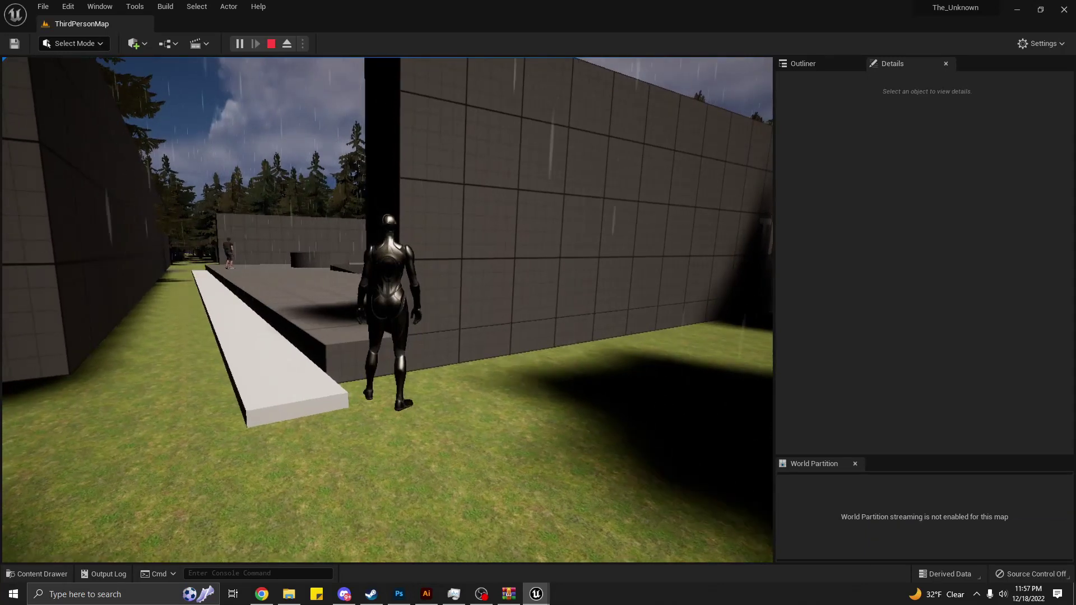
key(s)
key(w)
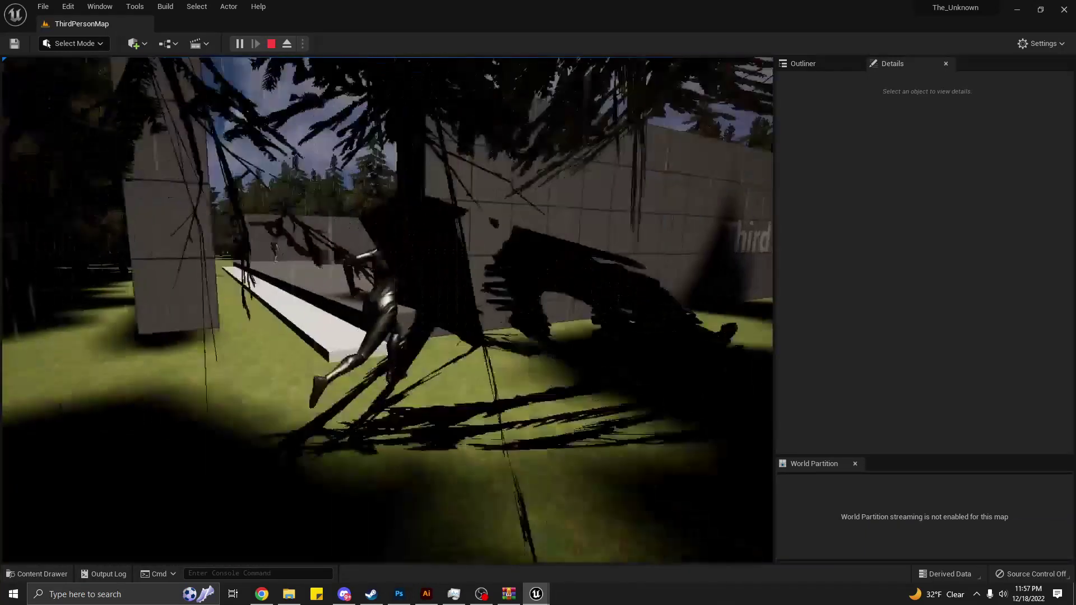
key(Escape)
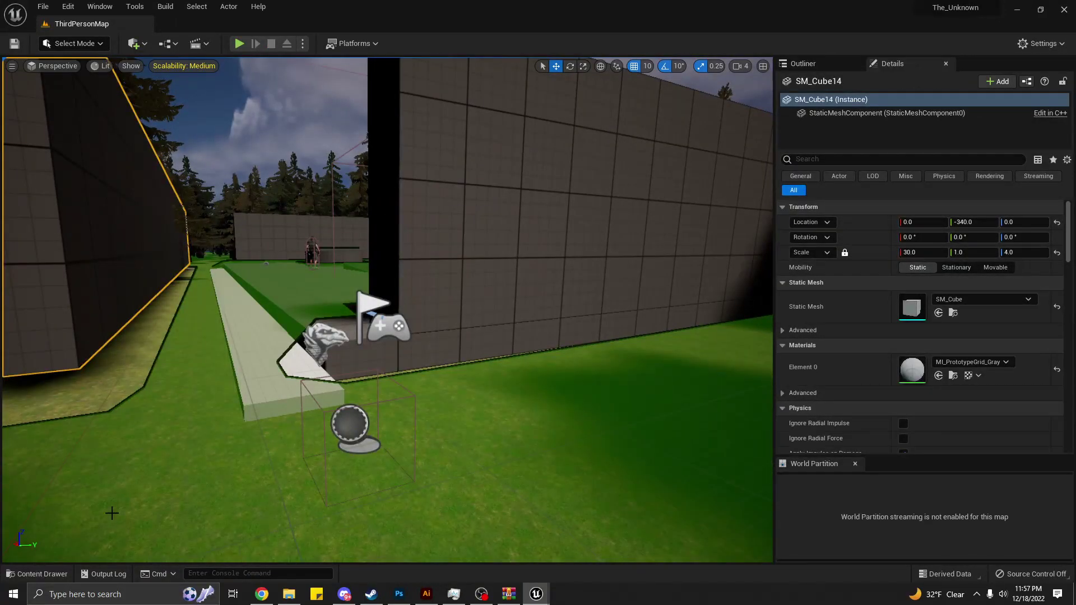
Open the Content Drawer and browse the ThirdPerson, Maps and Blueprints folders.
click(42, 573)
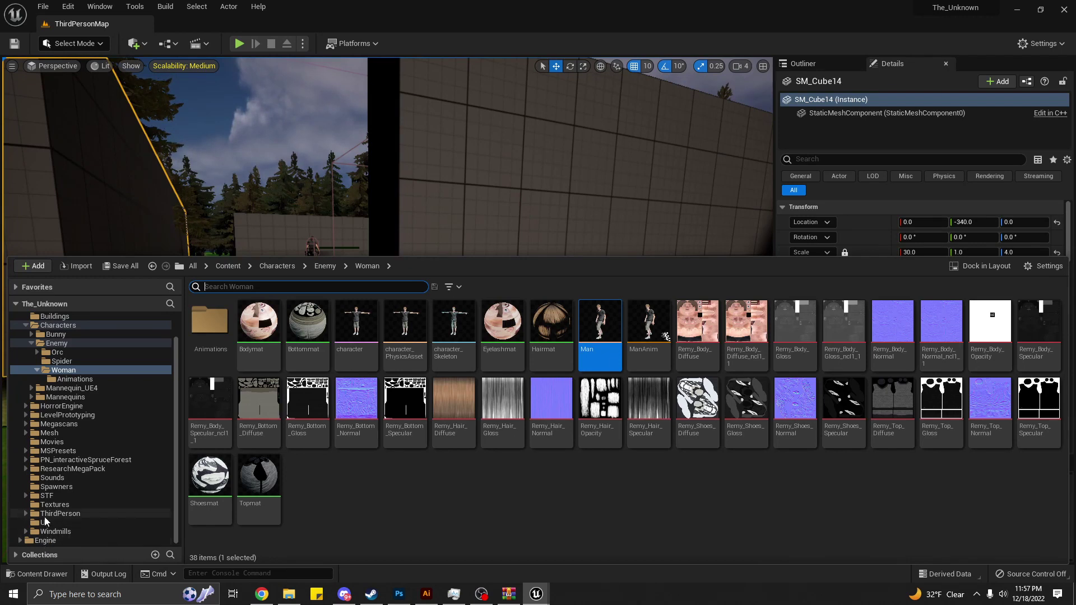
click(57, 514)
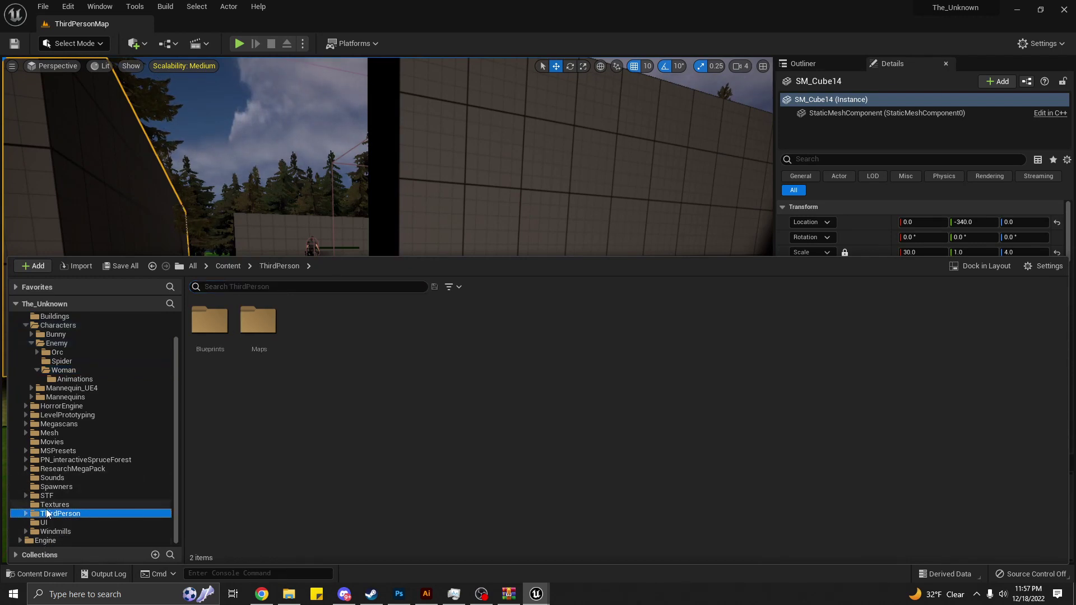
click(23, 514)
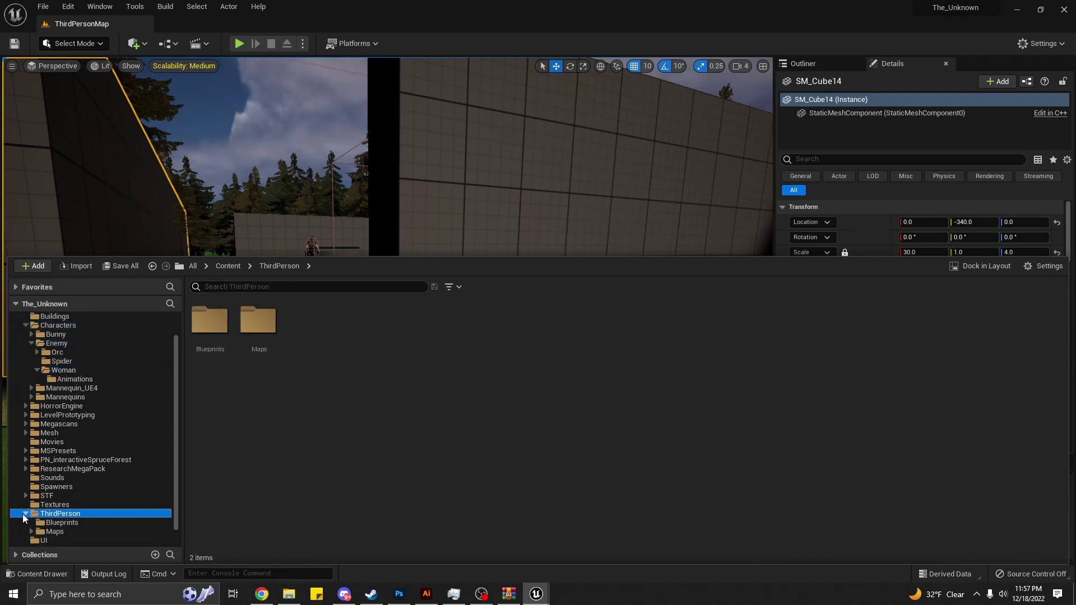
click(26, 532)
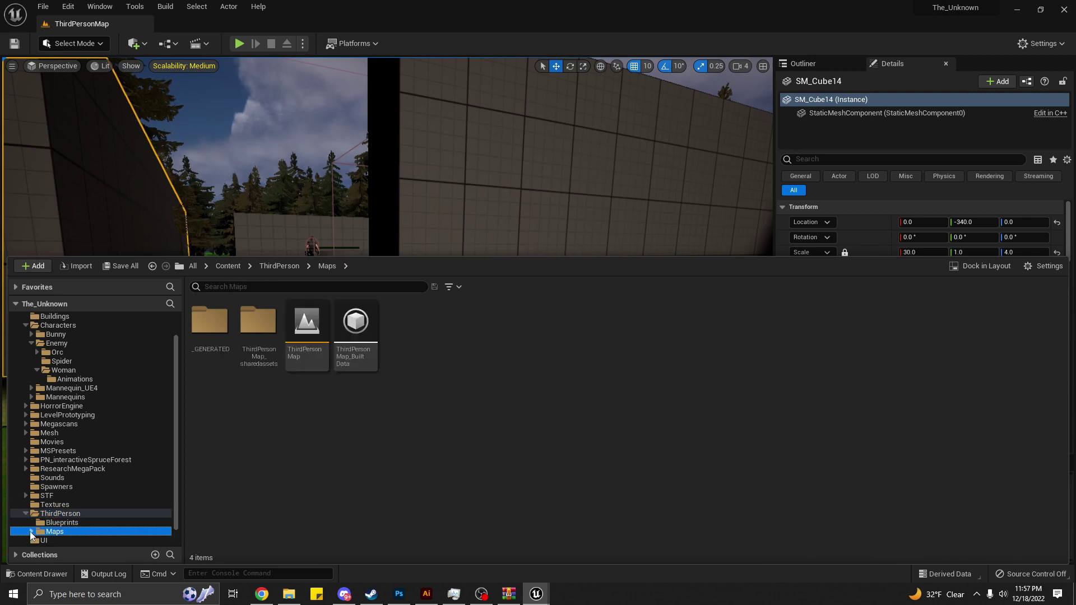
click(38, 525)
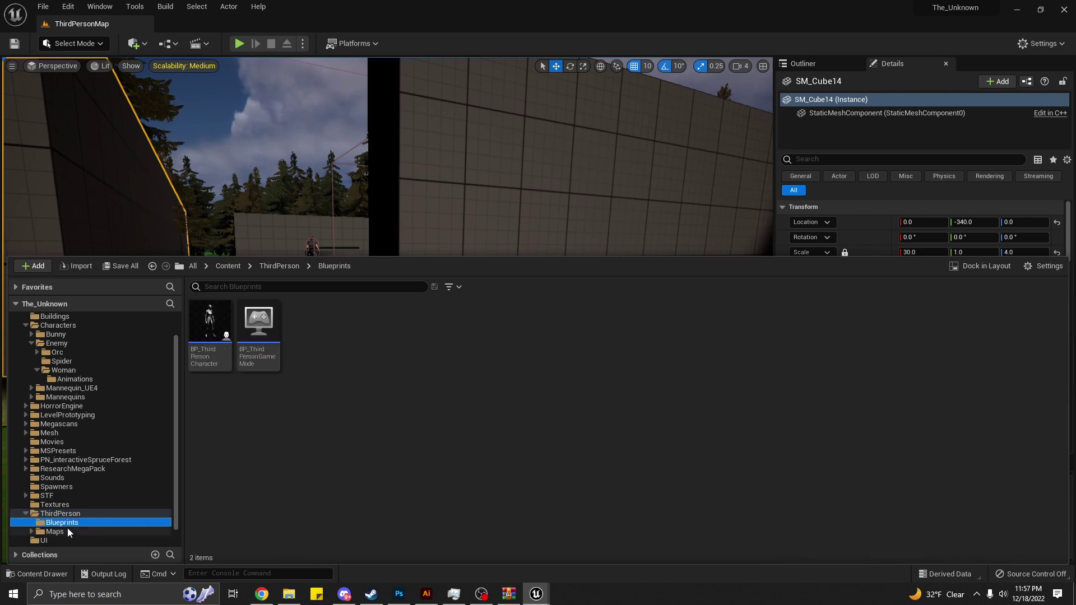
Browse into Engine > Content > Animation and scroll through its animation assets.
mouse_move(210, 320)
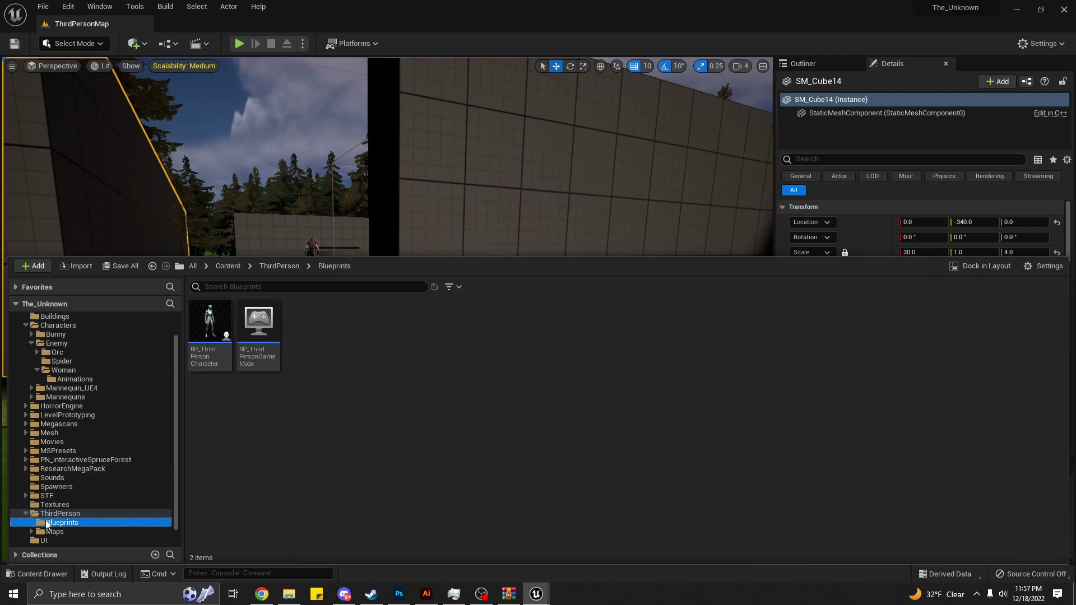
scroll(67, 520, down, 1)
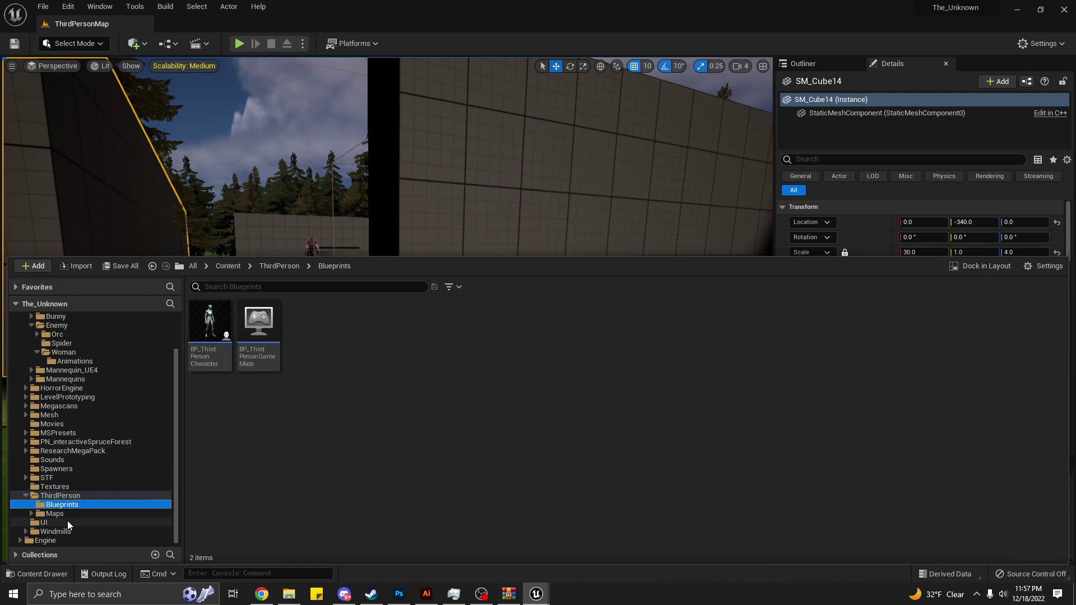
click(26, 540)
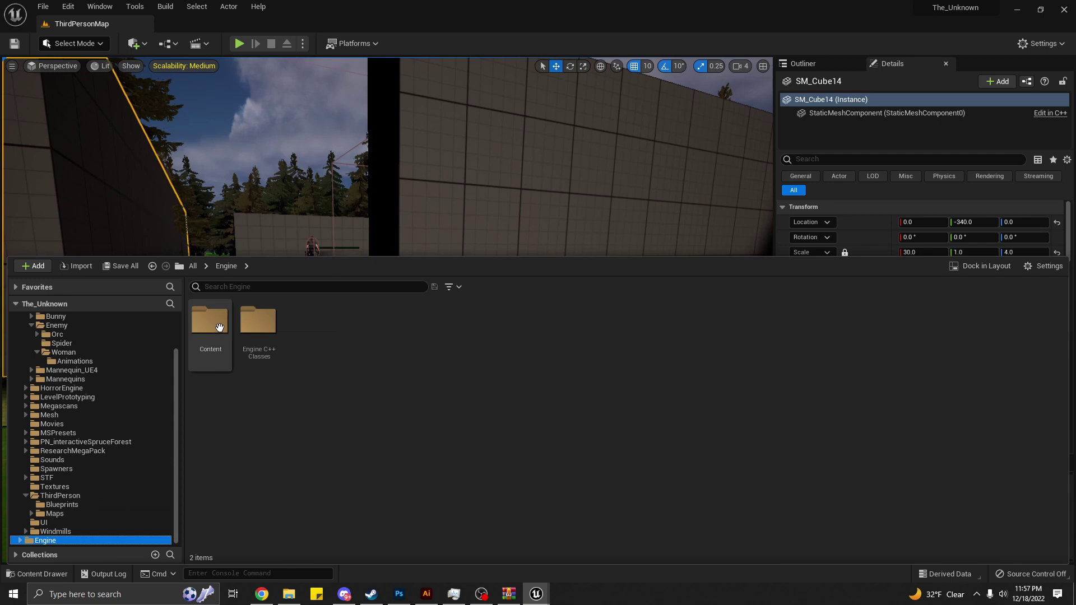
double_click(212, 328)
click(226, 317)
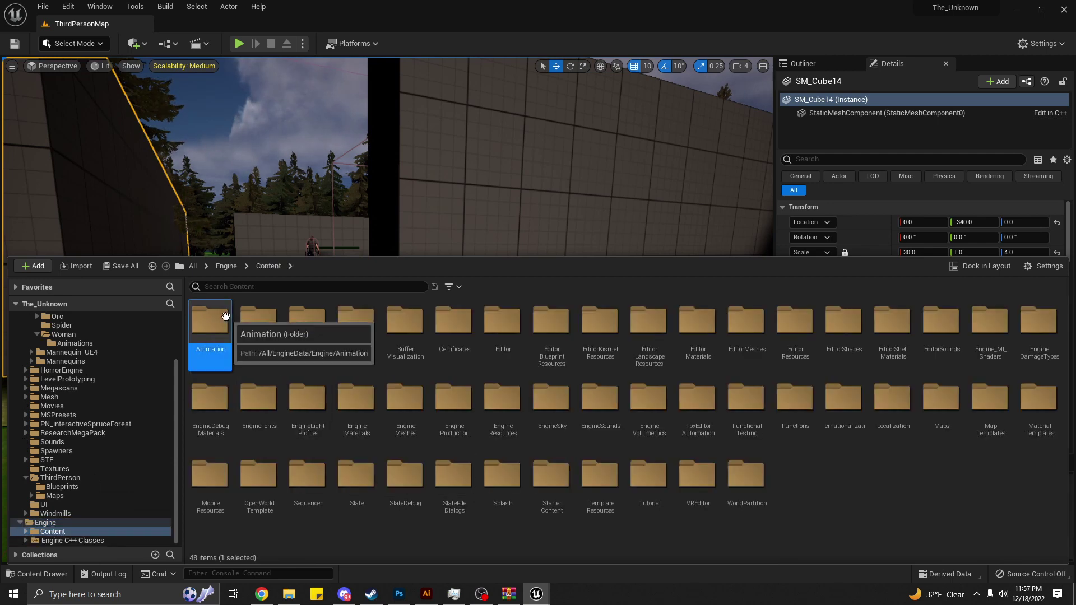
key(Return)
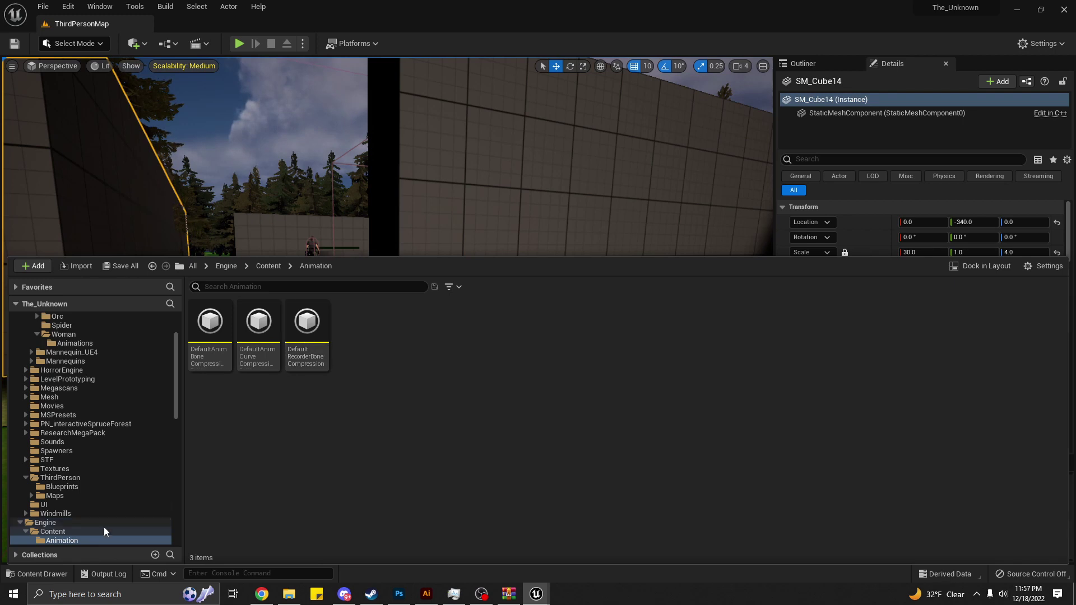
scroll(51, 527, down, 2)
scroll(52, 528, down, 3)
scroll(56, 528, down, 3)
scroll(56, 524, down, 3)
scroll(56, 523, down, 3)
scroll(62, 523, down, 3)
scroll(63, 523, down, 3)
scroll(62, 523, down, 2)
scroll(61, 523, down, 1)
scroll(62, 522, down, 1)
scroll(47, 514, up, 2)
scroll(47, 515, up, 2)
scroll(47, 515, up, 1)
scroll(46, 513, up, 2)
scroll(46, 514, up, 1)
scroll(47, 512, up, 1)
scroll(48, 511, up, 1)
scroll(48, 511, up, 1)
scroll(48, 511, up, 2)
scroll(48, 512, up, 1)
scroll(48, 511, up, 1)
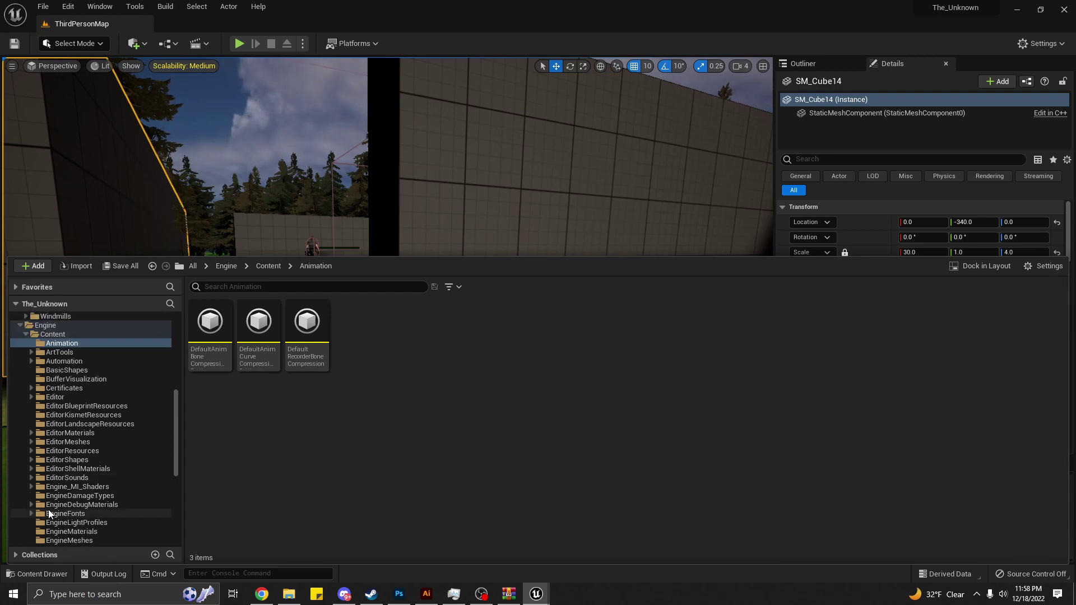
scroll(49, 510, up, 3)
scroll(56, 506, up, 1)
scroll(57, 506, up, 1)
scroll(57, 506, up, 2)
scroll(54, 507, up, 1)
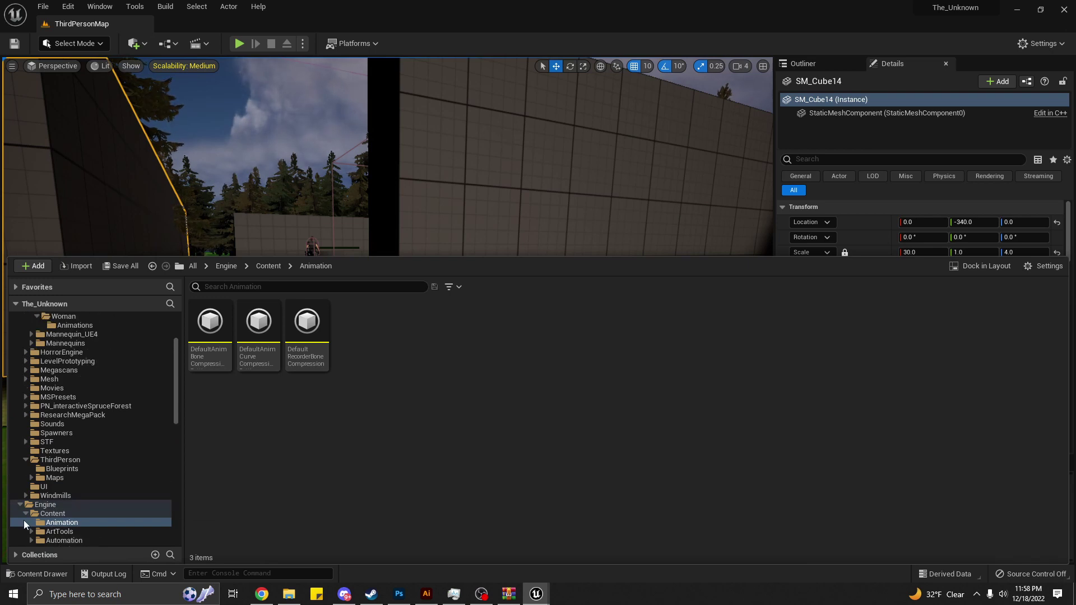
Collapse the Engine folders and return to the ThirdPerson Blueprints folder.
click(23, 510)
click(20, 522)
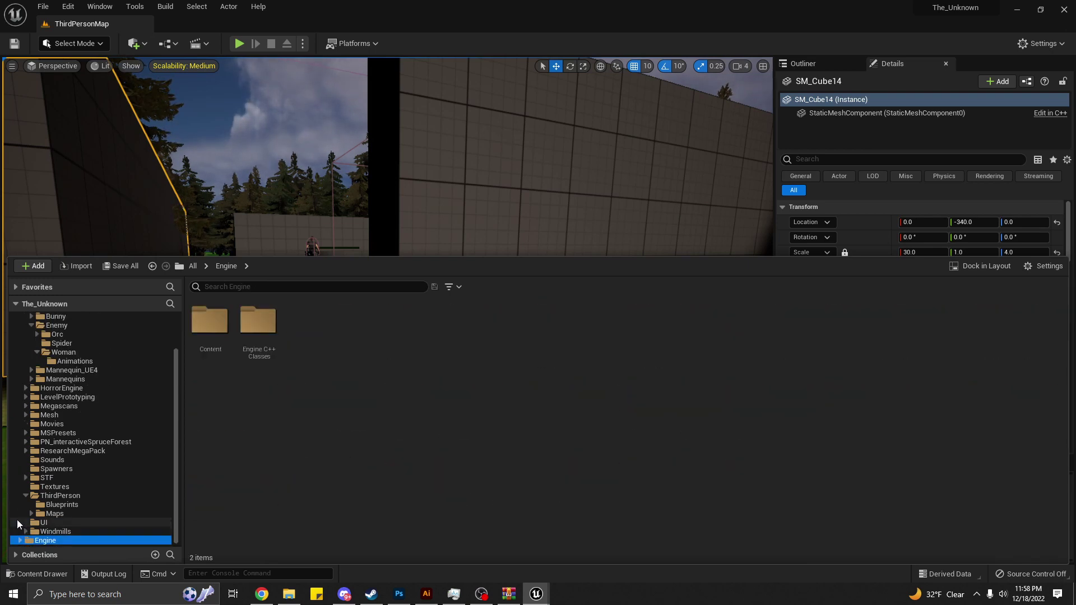
click(54, 505)
Open BP_ThirdPersonCharacter and select its Mesh component.
double_click(214, 331)
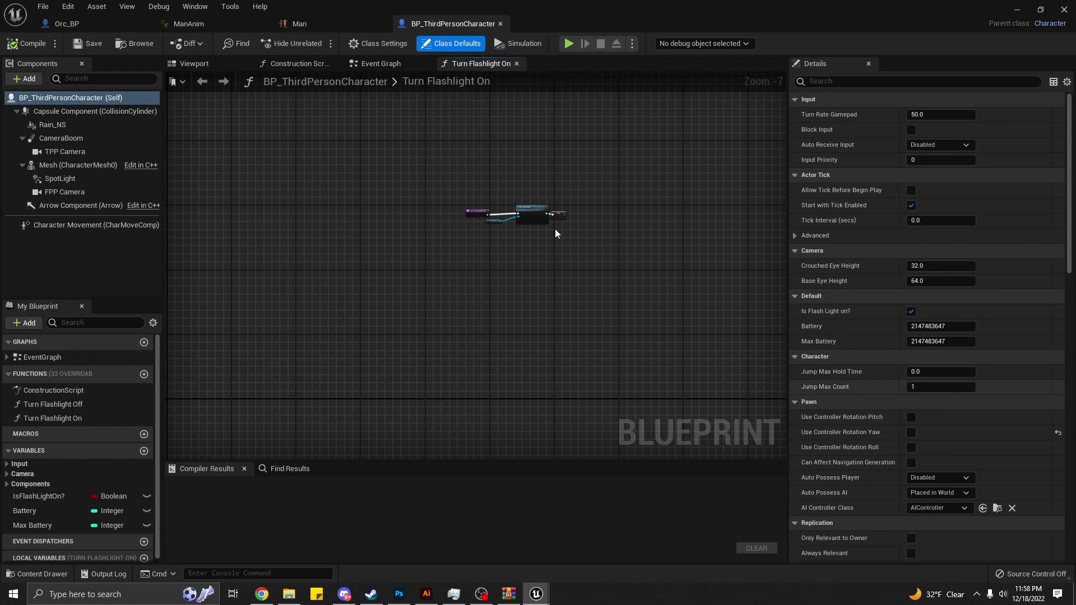
mouse_move(74, 168)
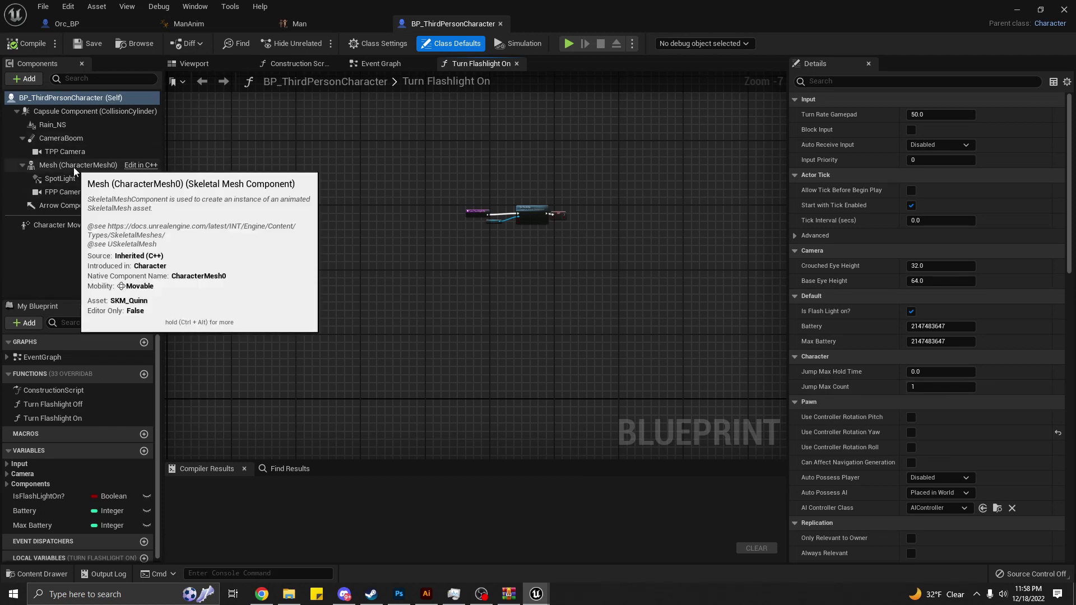
click(73, 167)
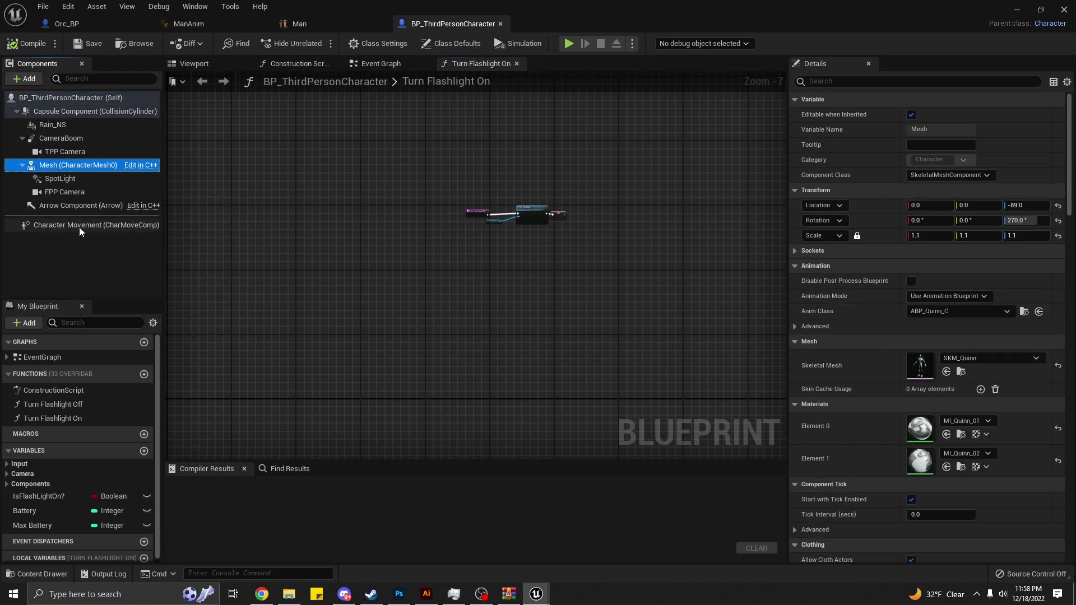
Locate the SKM_Quinn skeletal mesh, inspect it in its editor, then close it.
click(962, 371)
click(960, 371)
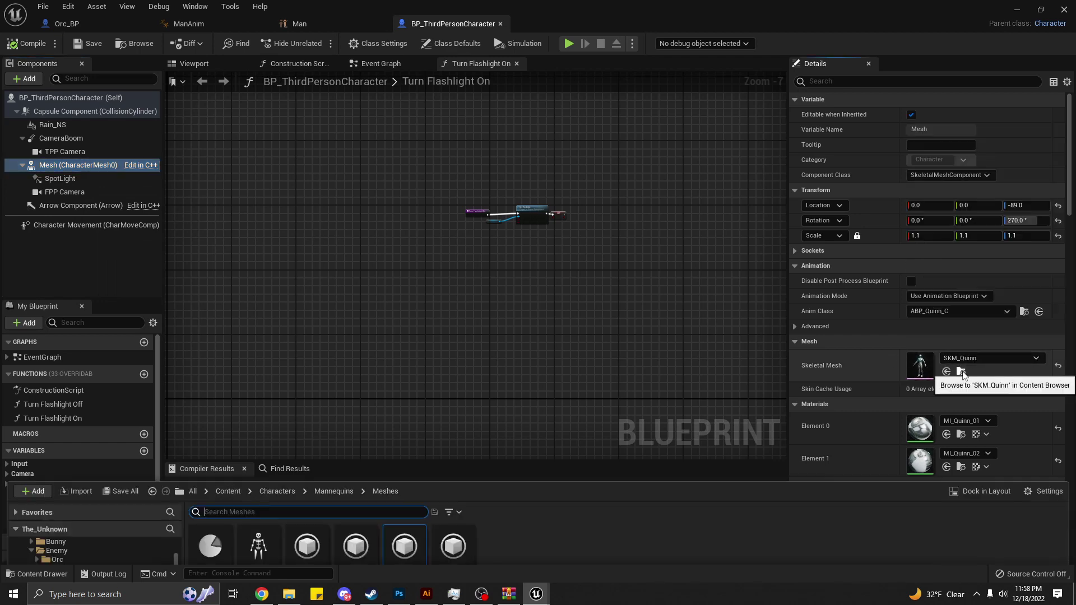
double_click(406, 435)
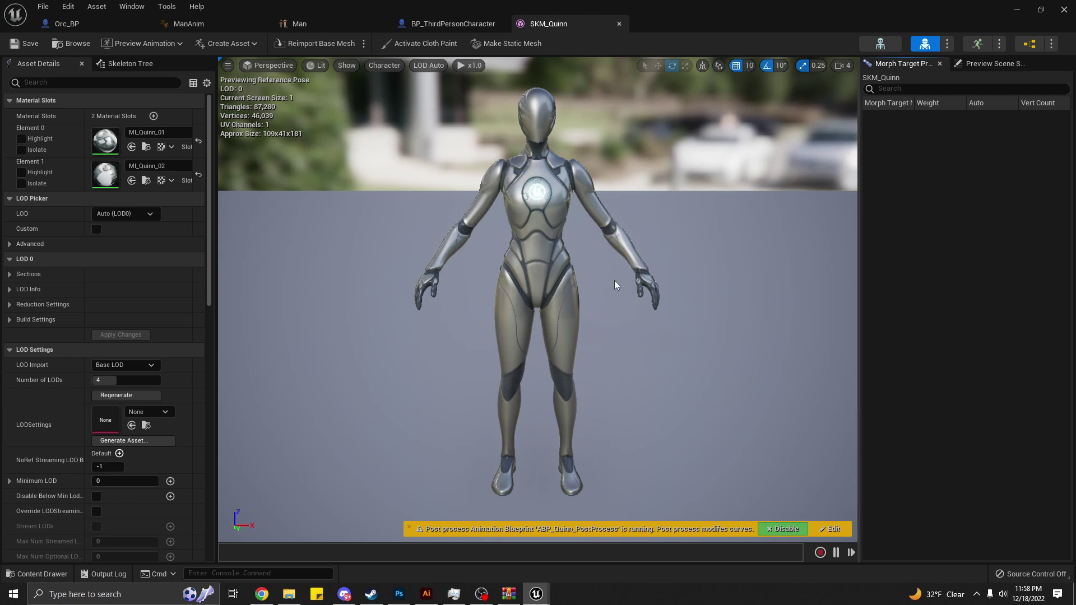
scroll(622, 279, down, 5)
scroll(631, 278, down, 2)
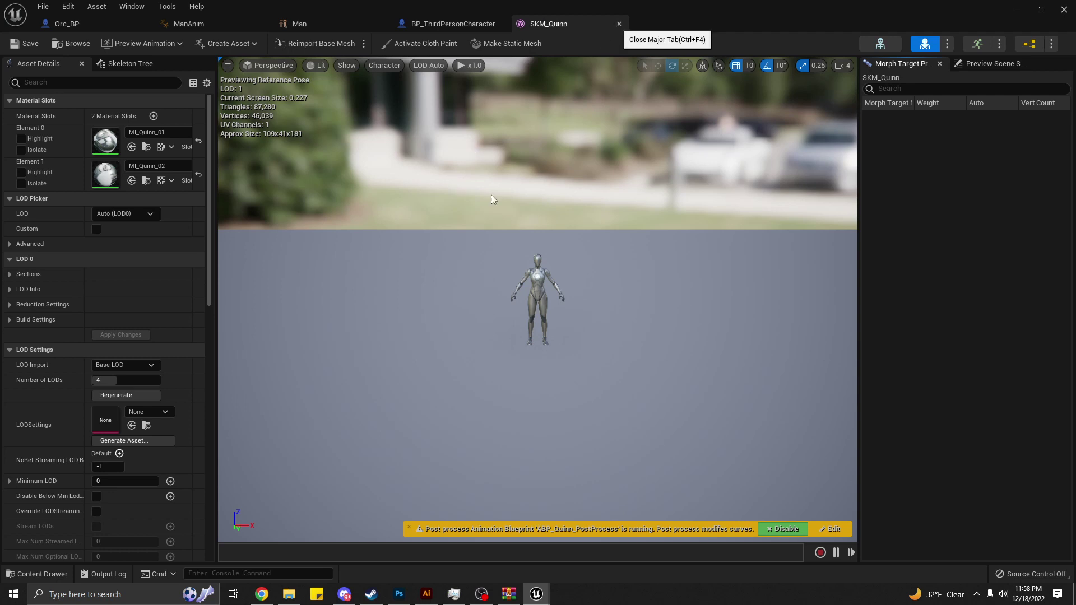
key(ctrl+F4)
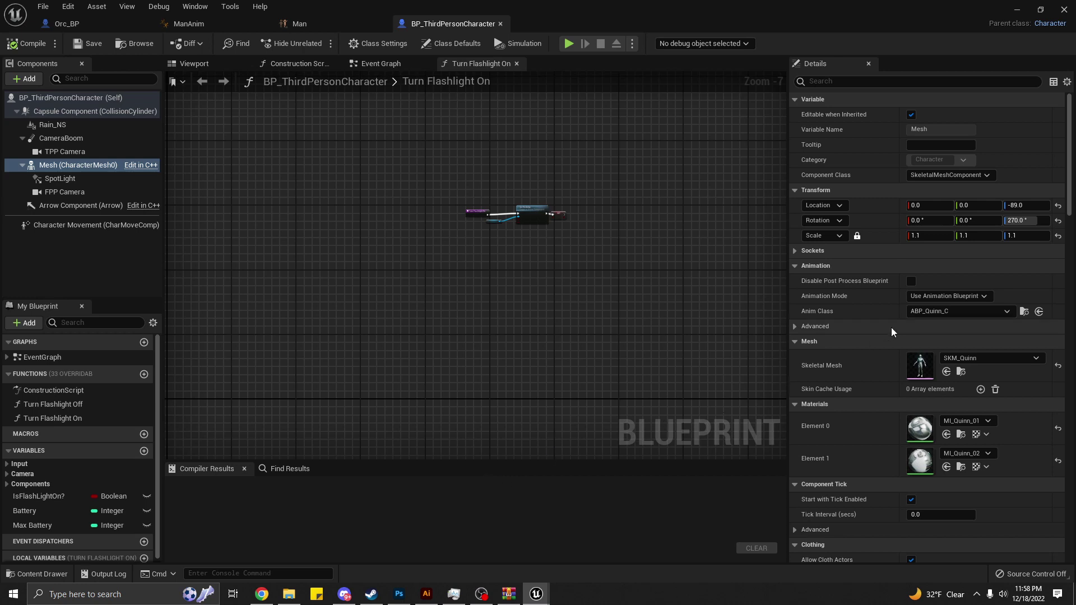
Browse to the mesh's Anim Class asset, ABP_Quinn, in the Mannequins Animations folder.
click(934, 311)
click(1024, 312)
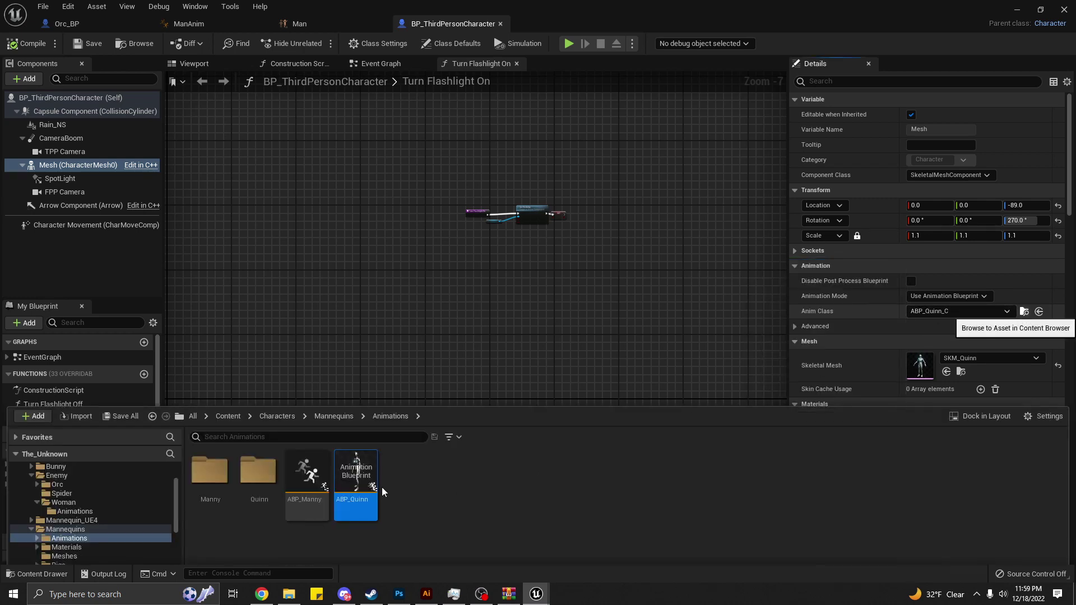
mouse_move(356, 477)
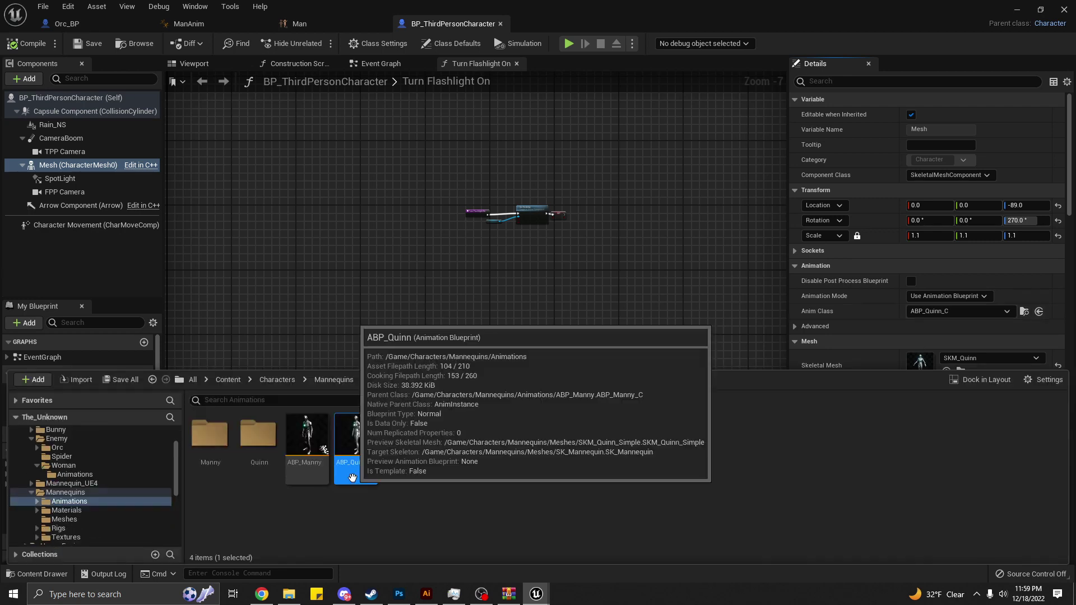
Open ABP_Quinn and pan its Event Graph to read the child-of-ABP_Manny comment.
double_click(357, 438)
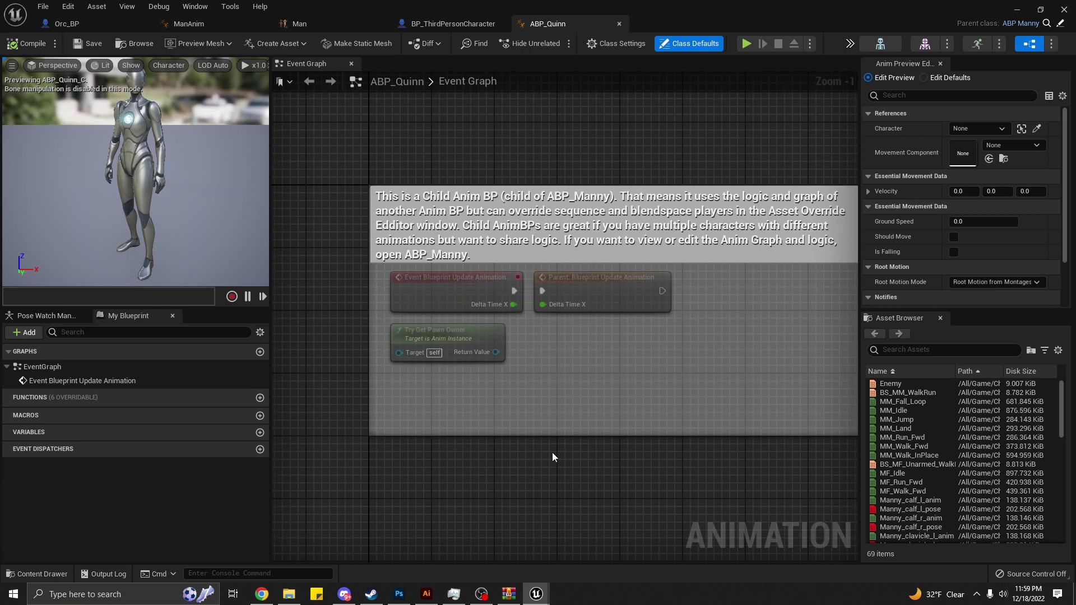
right_drag(553, 454, 472, 448)
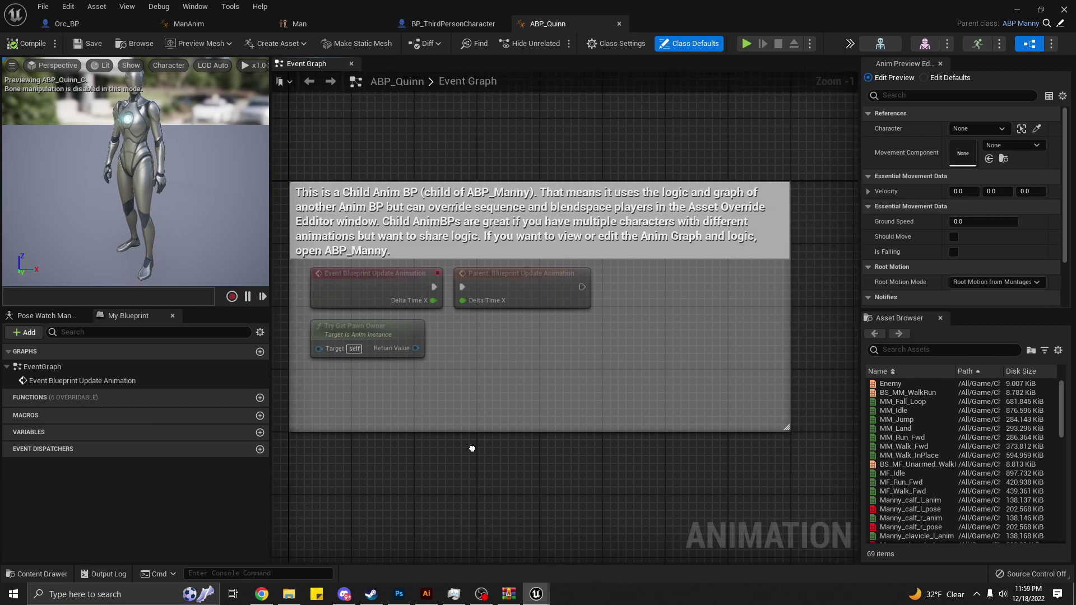
right_drag(472, 448, 467, 448)
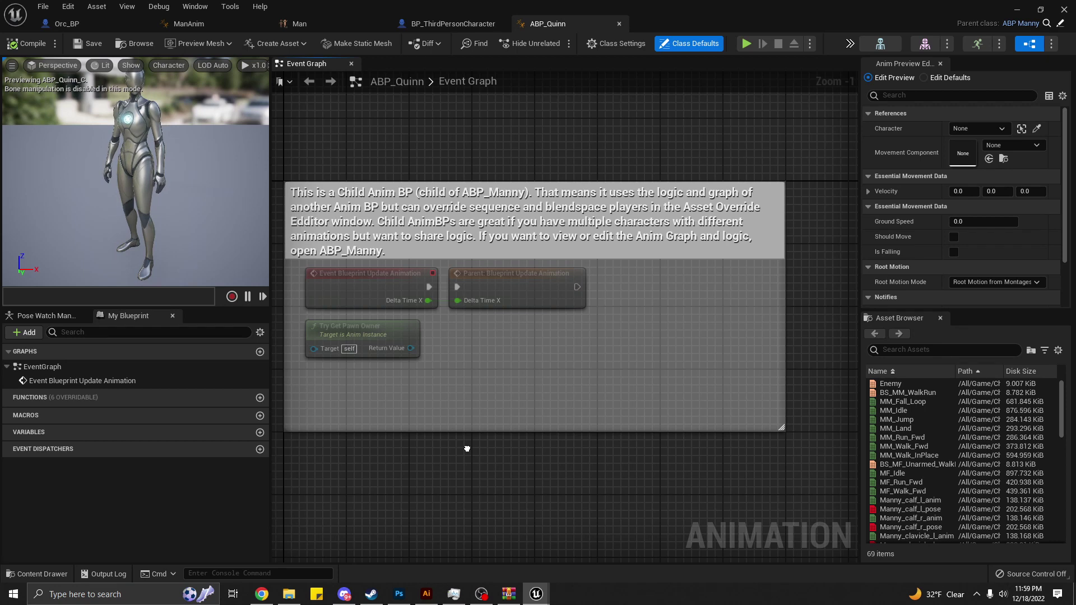
right_drag(466, 449, 462, 449)
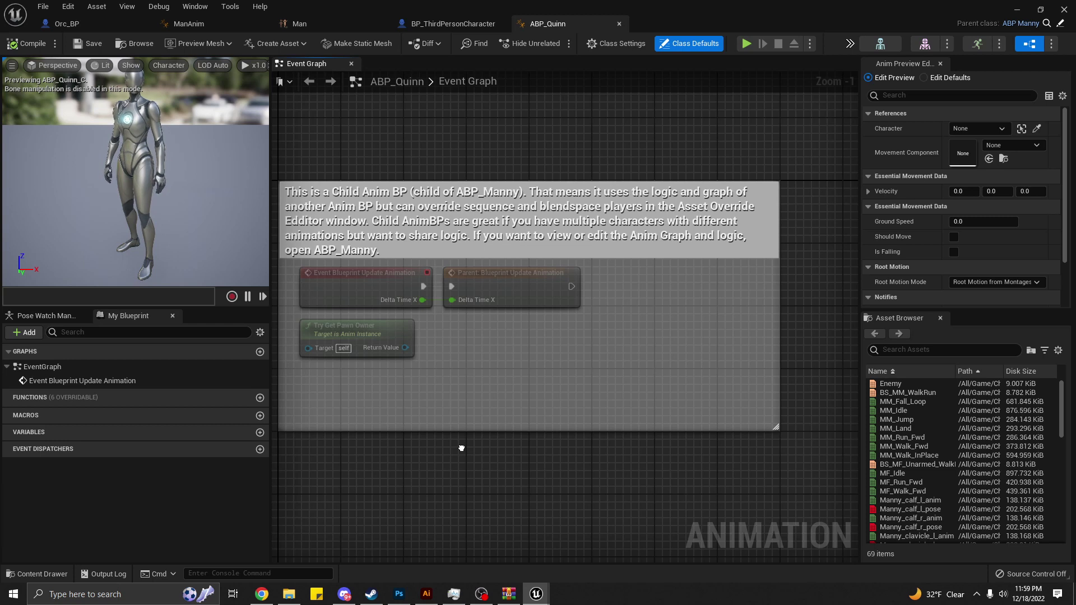
right_drag(461, 448, 457, 449)
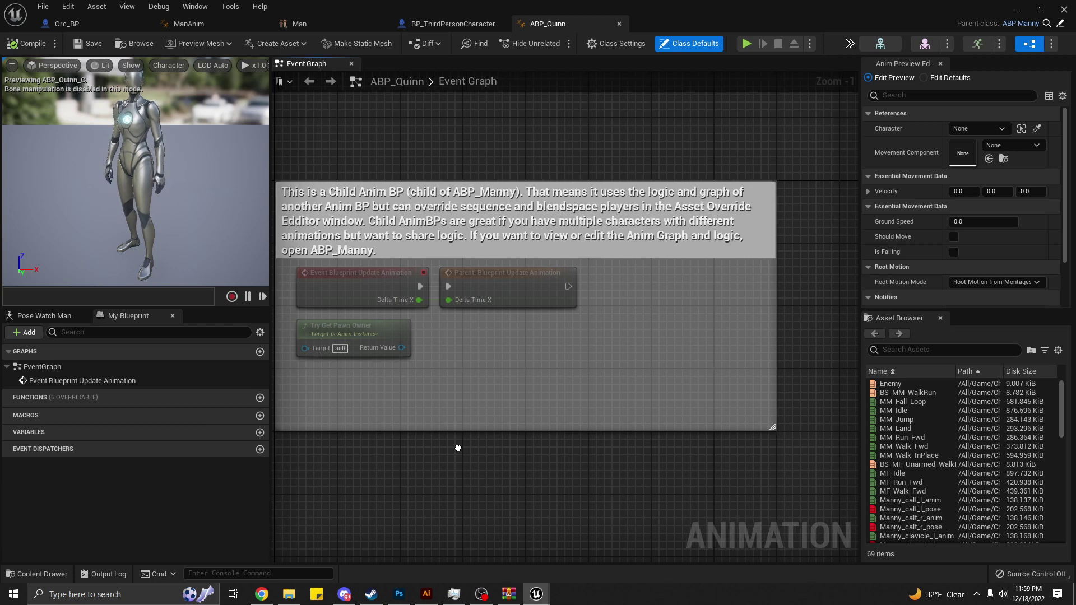
right_drag(458, 448, 523, 462)
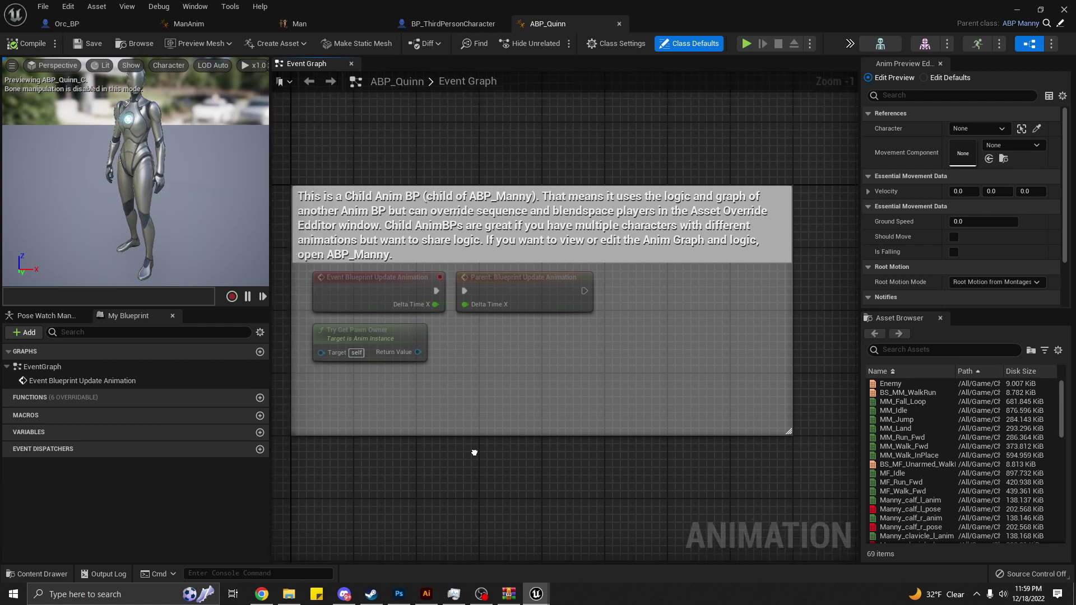
Close ABP_Quinn and open ABP_Manny via the mesh's Anim Class browse.
click(619, 23)
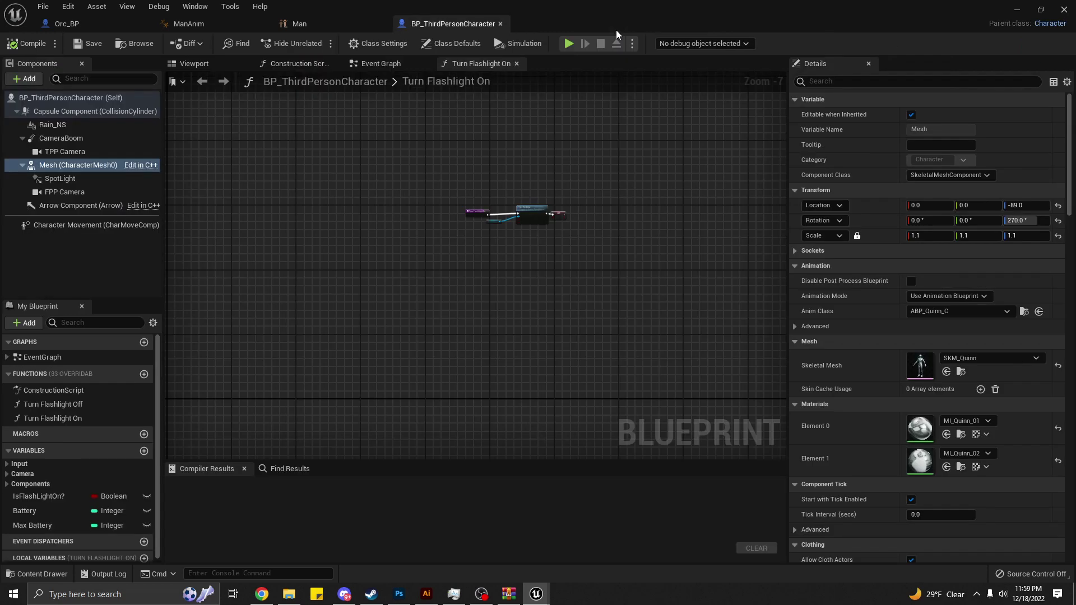
click(1011, 313)
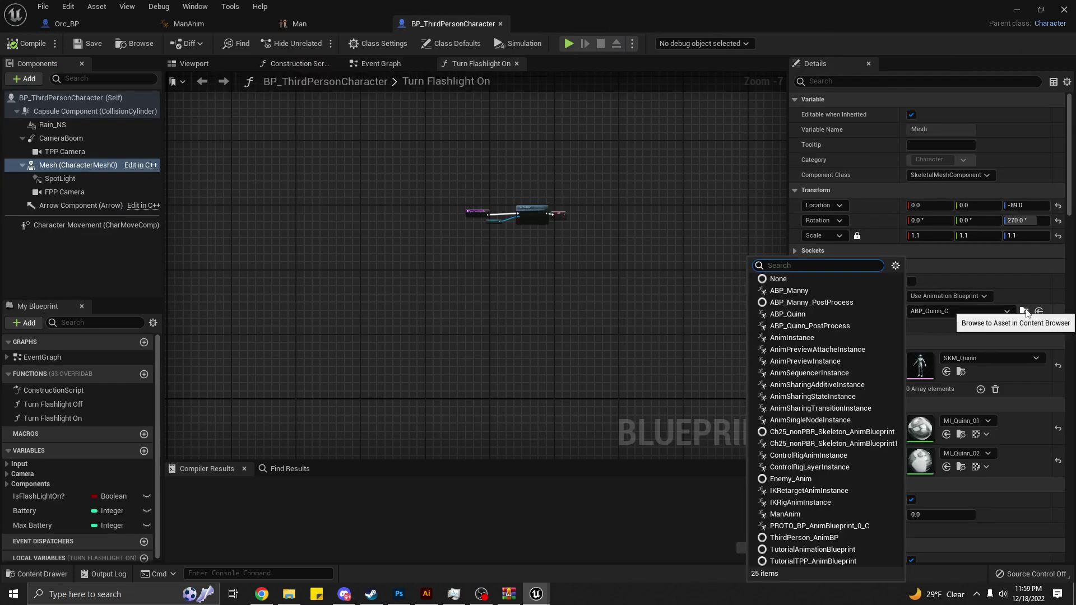
click(1025, 311)
click(307, 443)
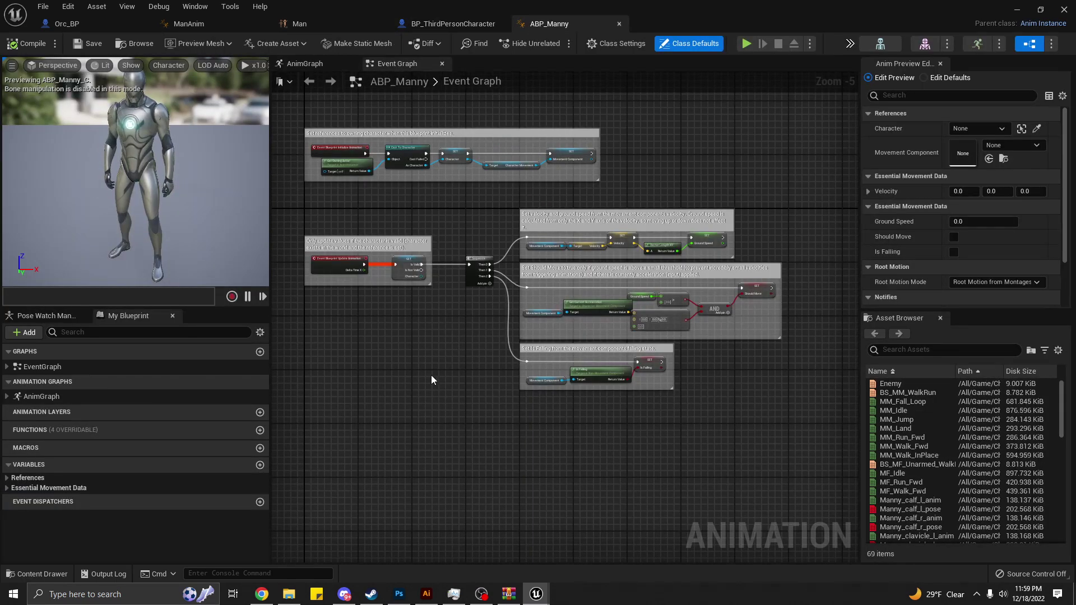
Pan ABP_Manny's Event Graph to view its initialize and movement logic, then go to AnimGraph.
scroll(426, 365, up, 2)
mouse_move(418, 351)
right_down()
mouse_move(400, 347)
mouse_move(480, 377)
mouse_move(242, 375)
mouse_move(273, 398)
right_up()
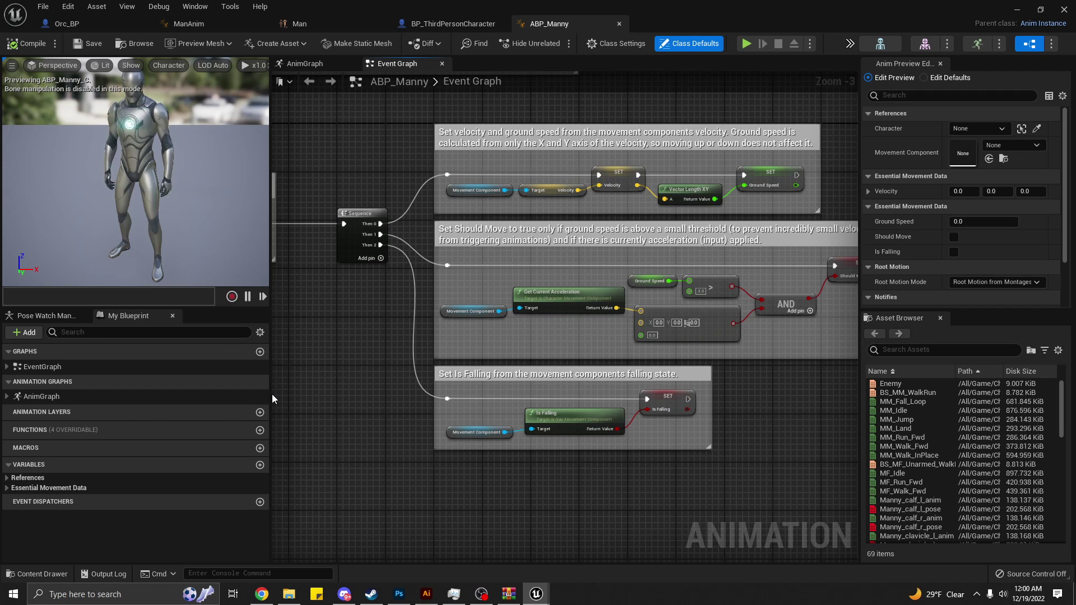
mouse_move(355, 355)
right_down()
mouse_move(586, 559)
mouse_move(617, 538)
mouse_move(558, 501)
right_up()
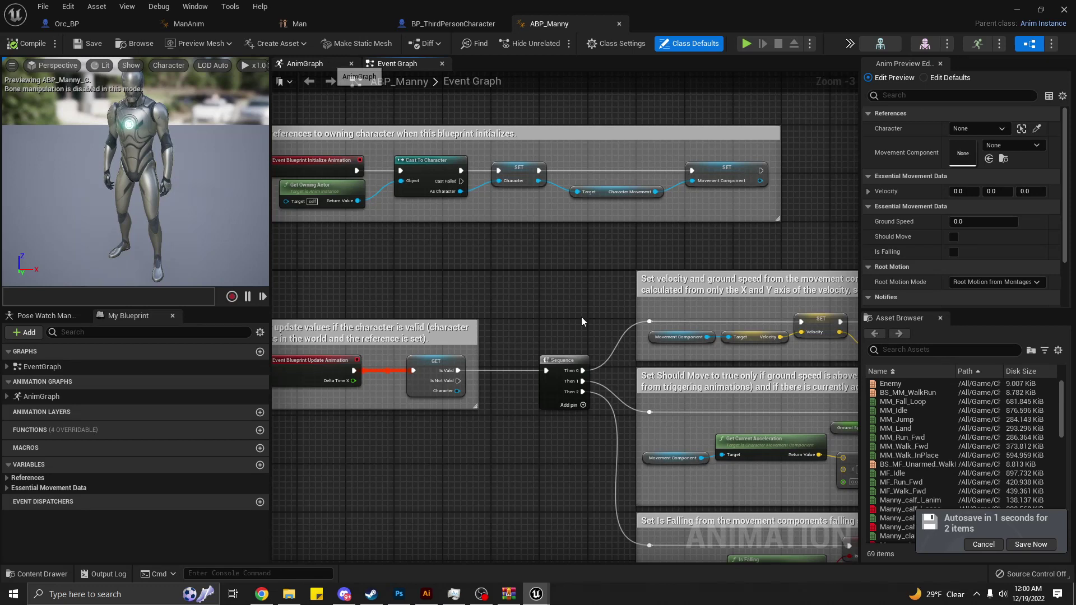
key(alt+Left)
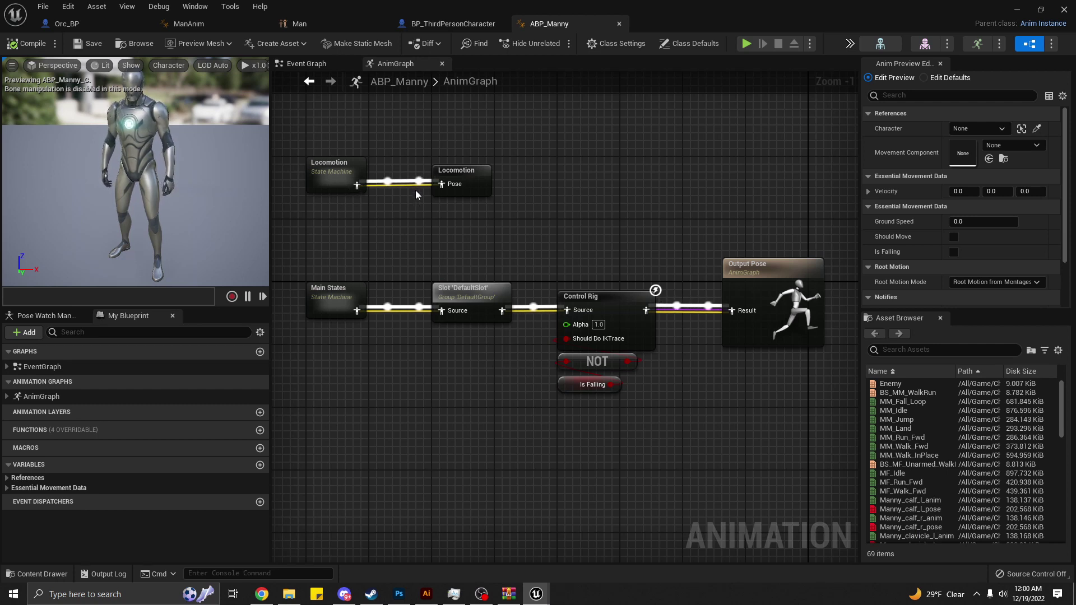
Inspect Locomotion's Idle state, then wire BS_MM_WalkRun into the Walk / Run output pose.
double_click(338, 174)
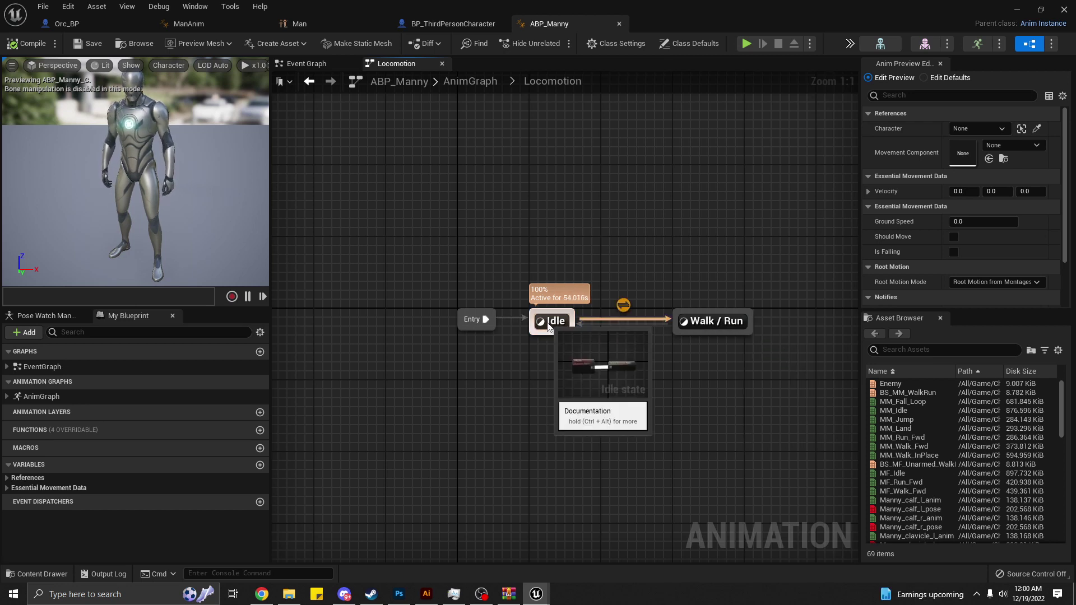
double_click(548, 322)
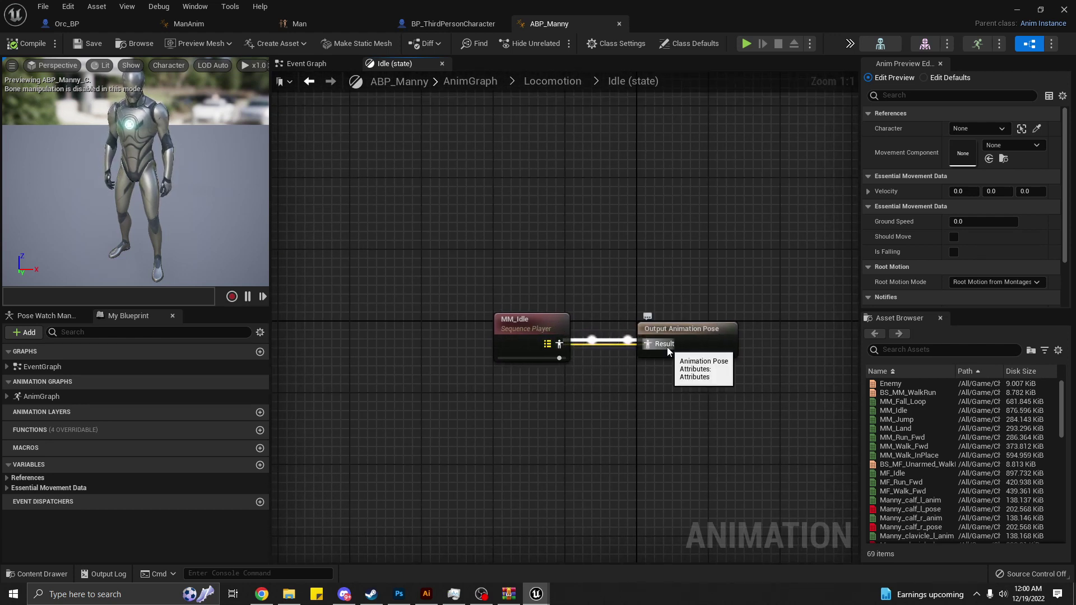
click(309, 83)
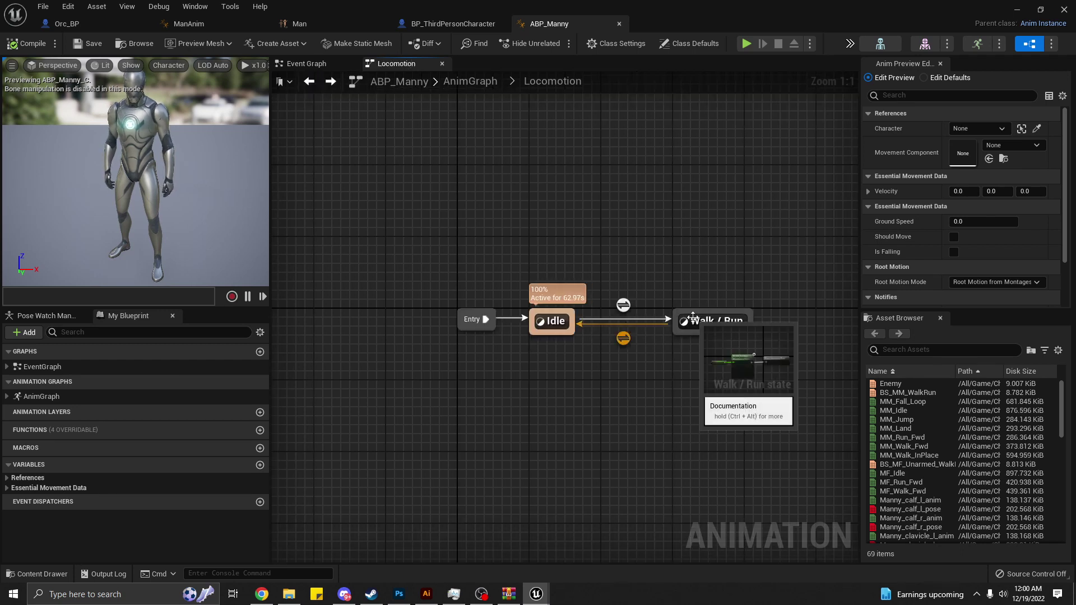
double_click(693, 317)
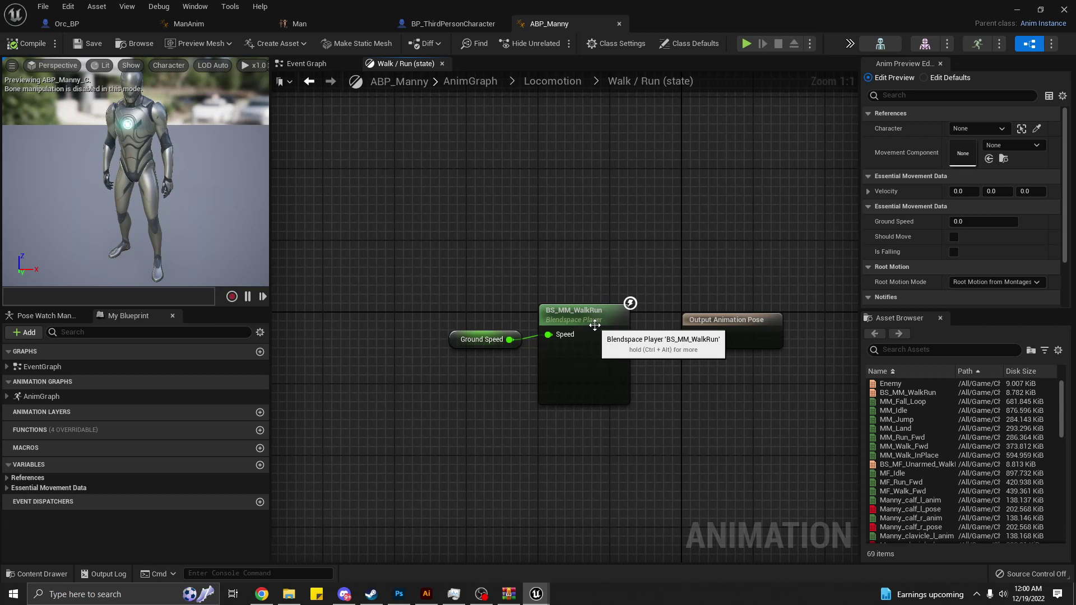
drag(618, 334, 686, 335)
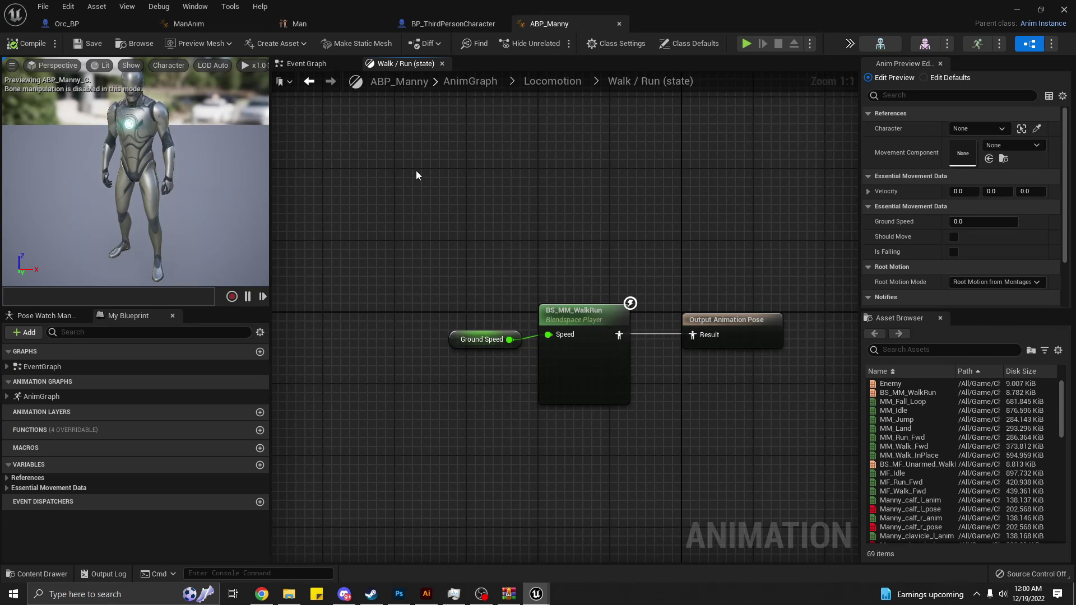
Step between the Event Graph and Walk / Run graphs, then bring up the Man blend space.
click(330, 62)
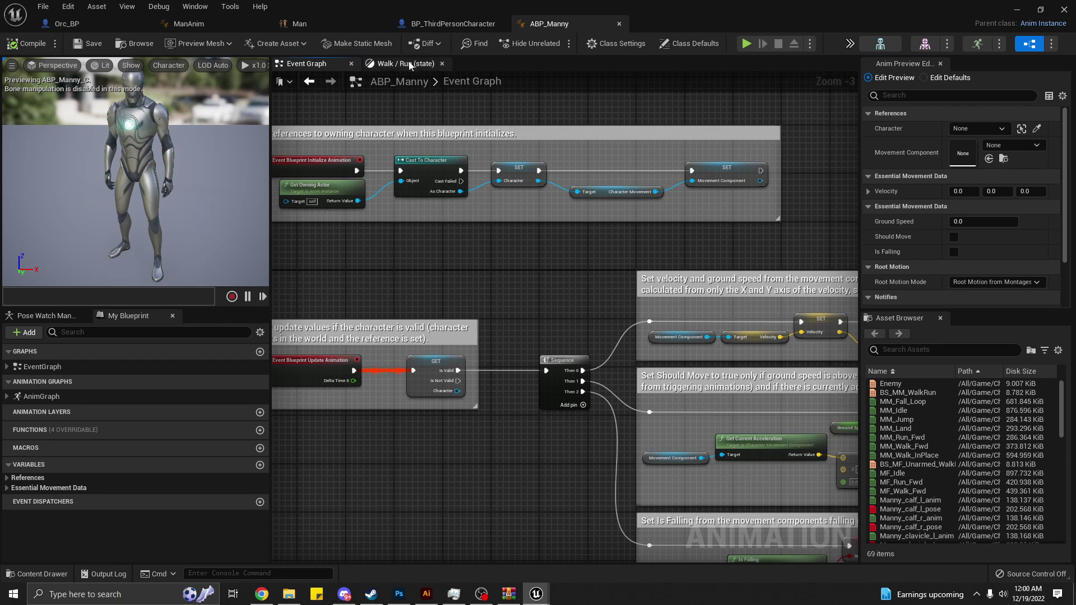
click(404, 63)
click(309, 81)
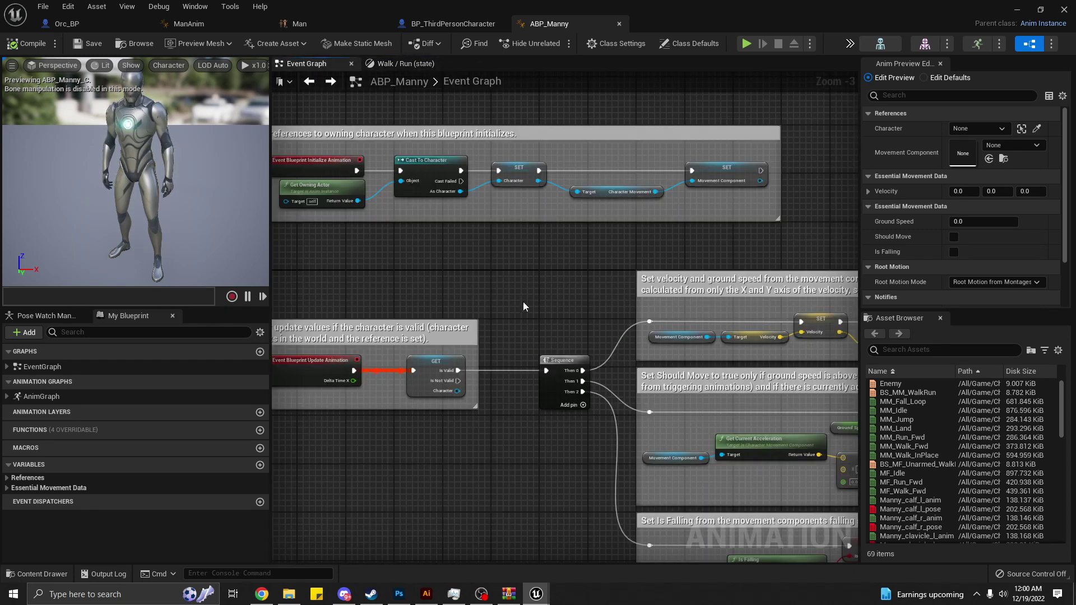
click(388, 66)
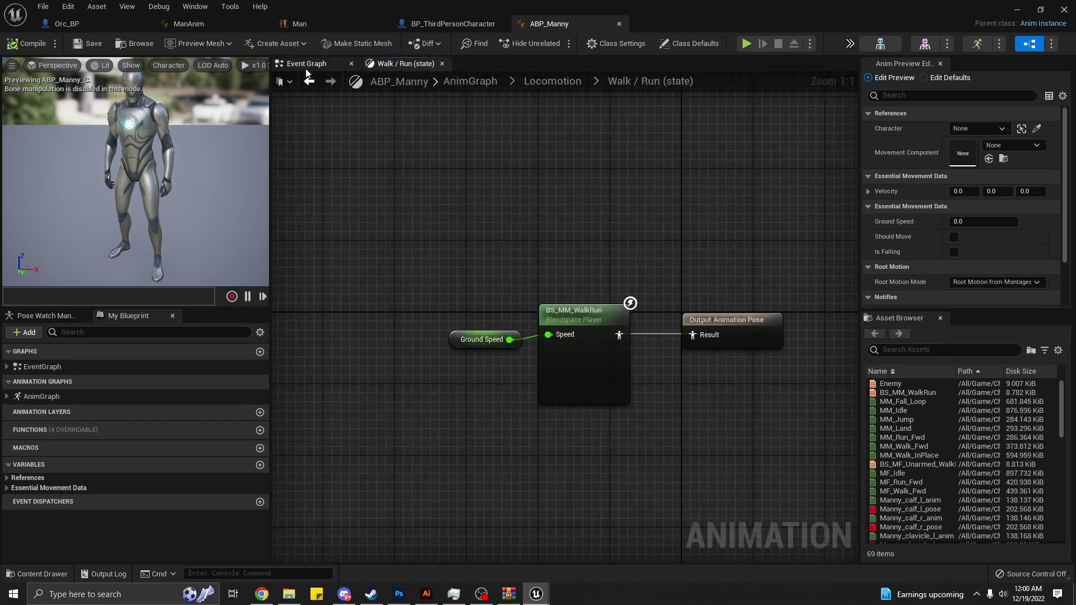
click(308, 81)
click(330, 81)
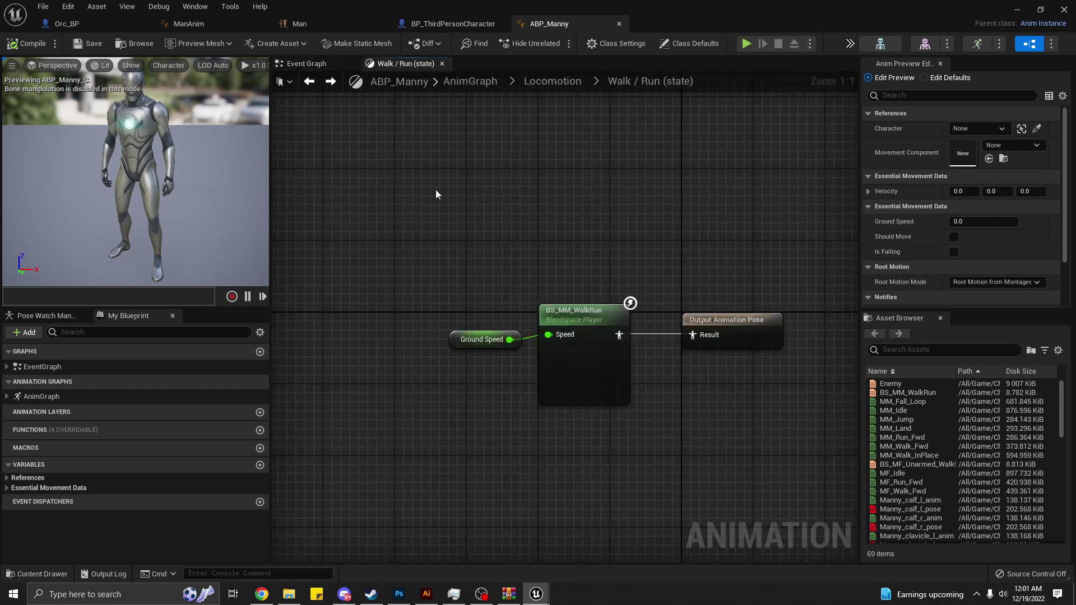
click(309, 81)
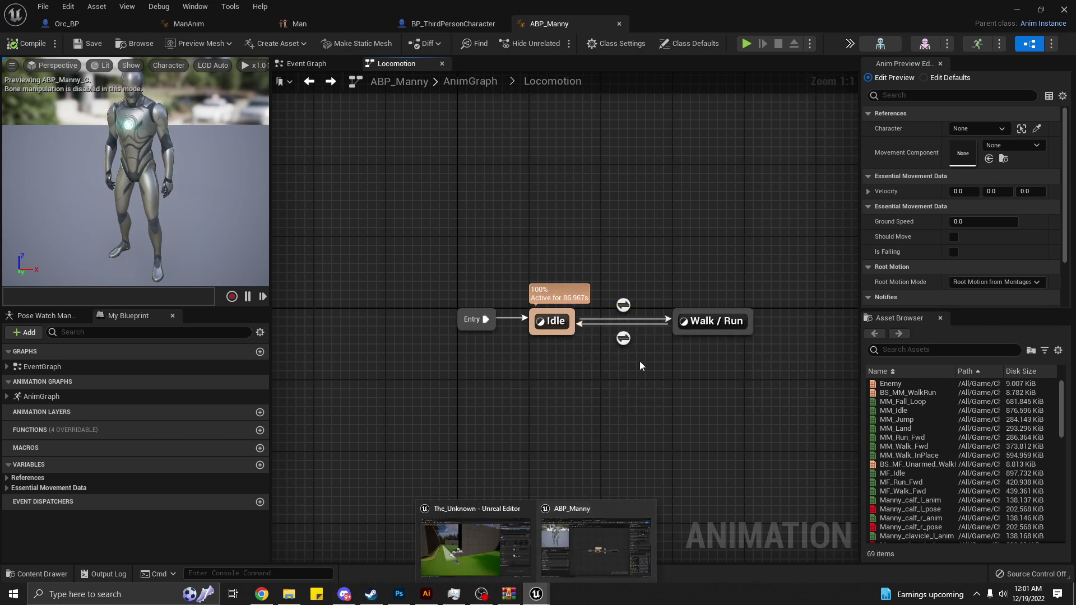
click(324, 23)
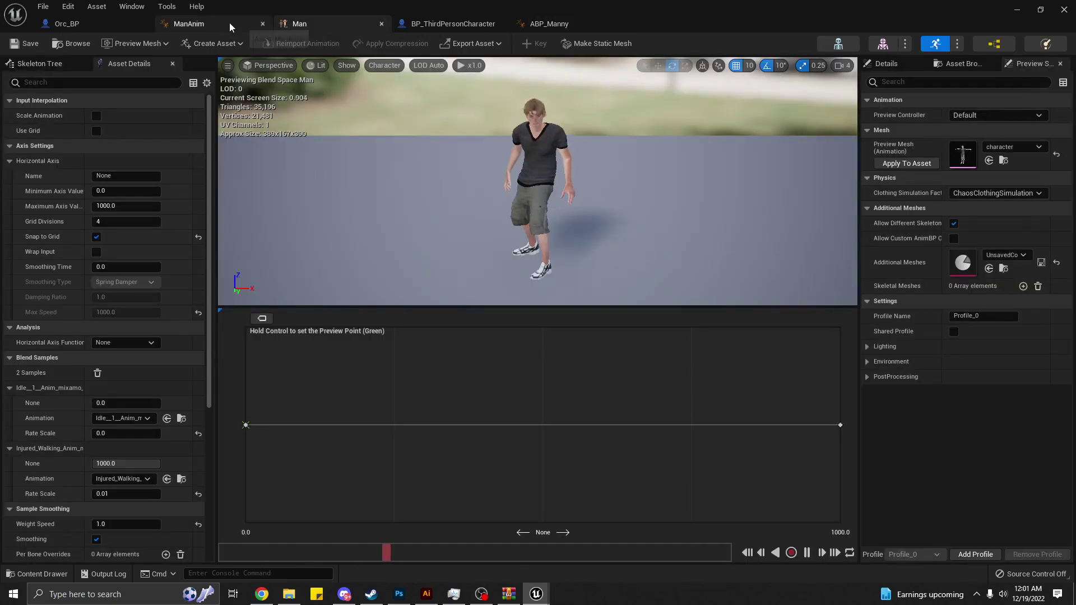
Switch to ManAnim and navigate back up to its New State Machine.
click(229, 23)
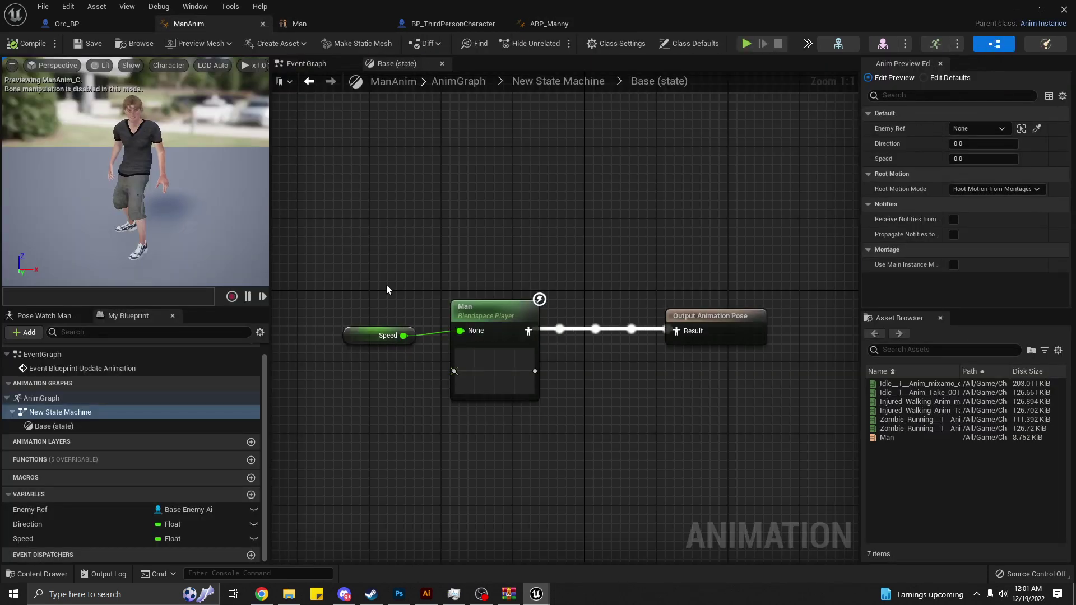
click(310, 67)
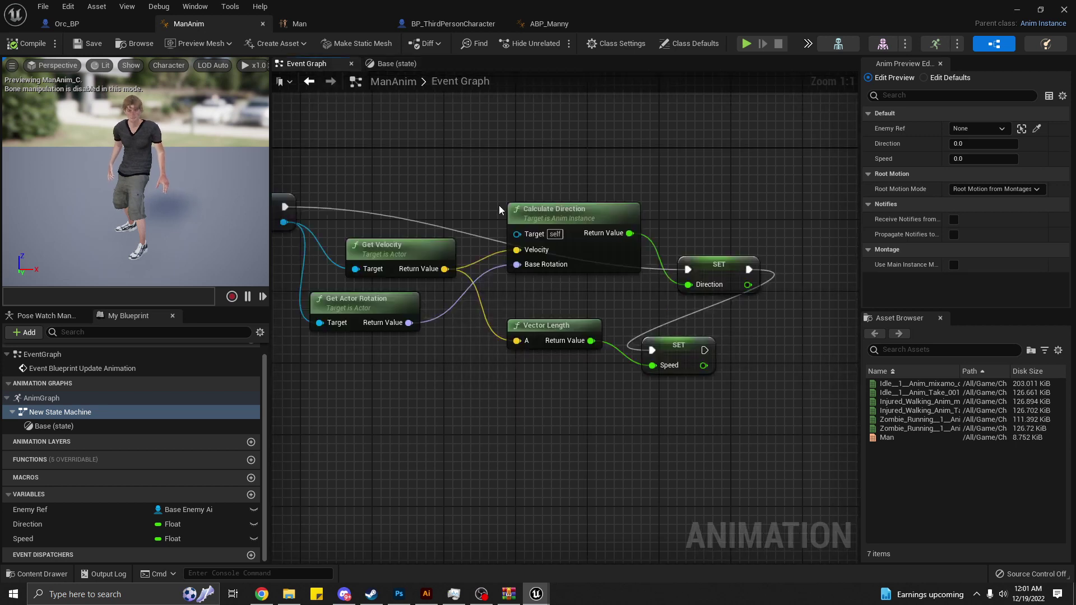
click(396, 64)
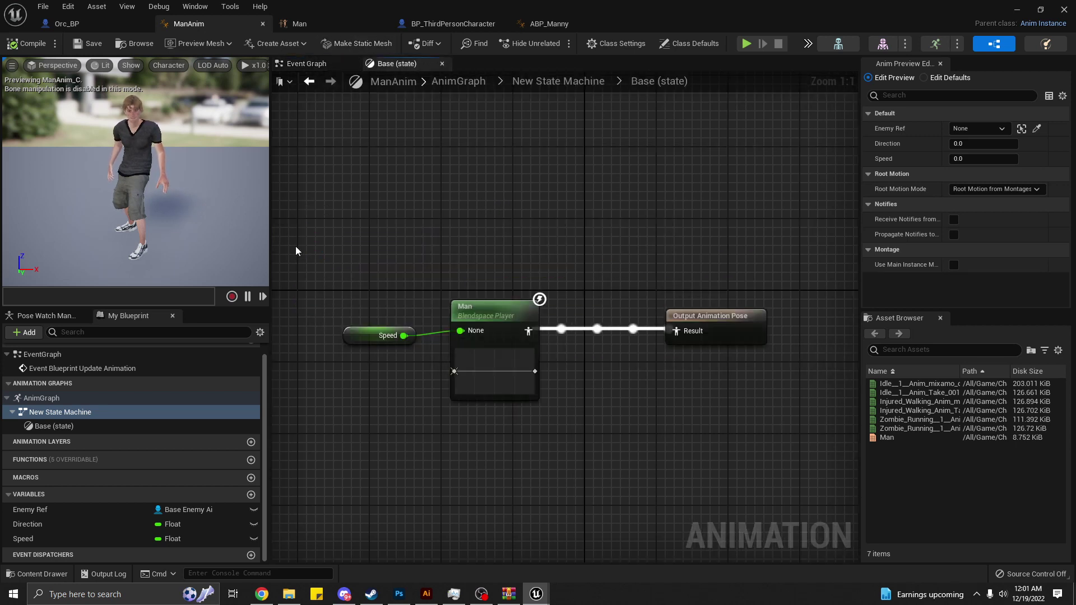
click(309, 82)
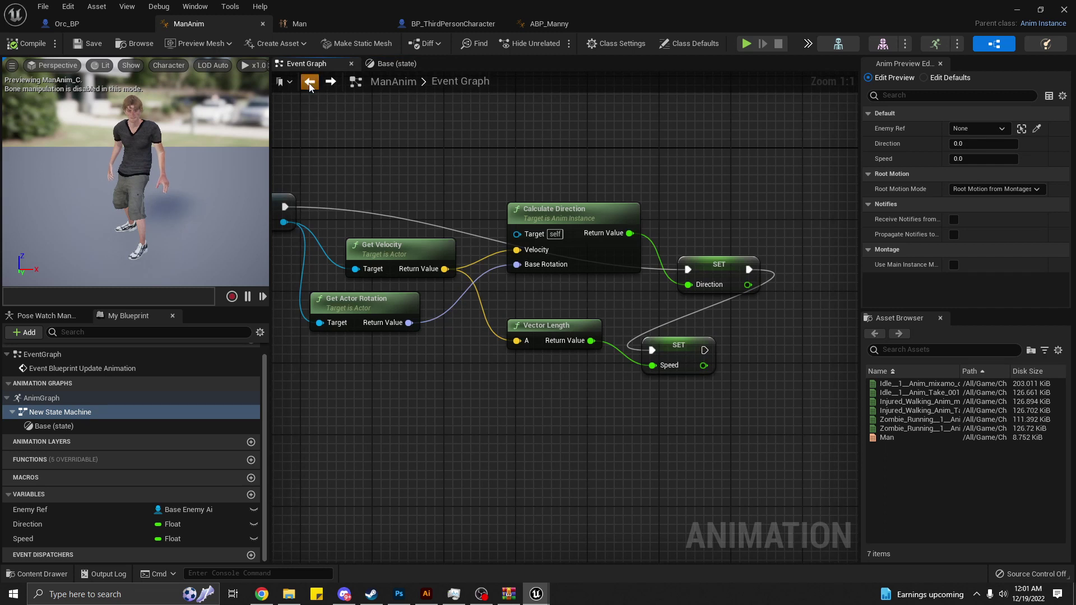
click(309, 82)
click(309, 82)
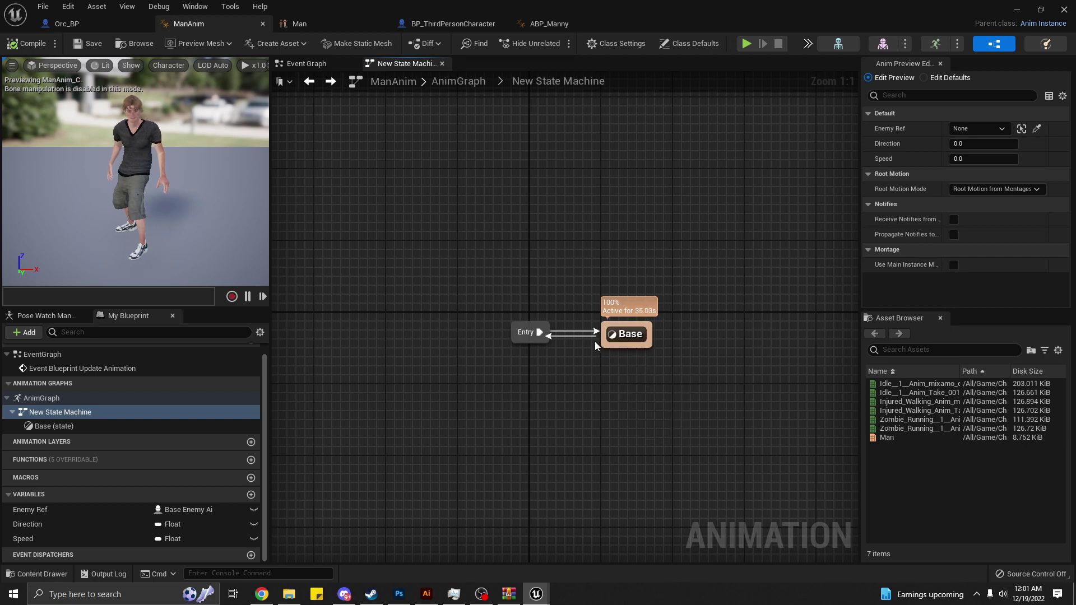
Add a state named Walk linked from Base and position it beside Base.
drag(655, 334, 708, 334)
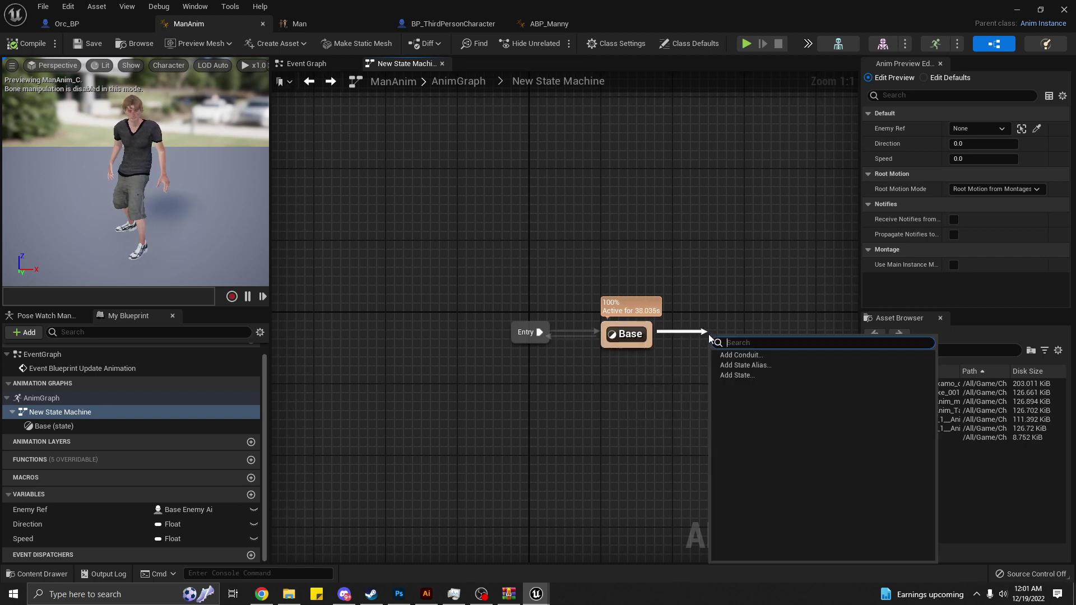
click(739, 375)
text(wA)
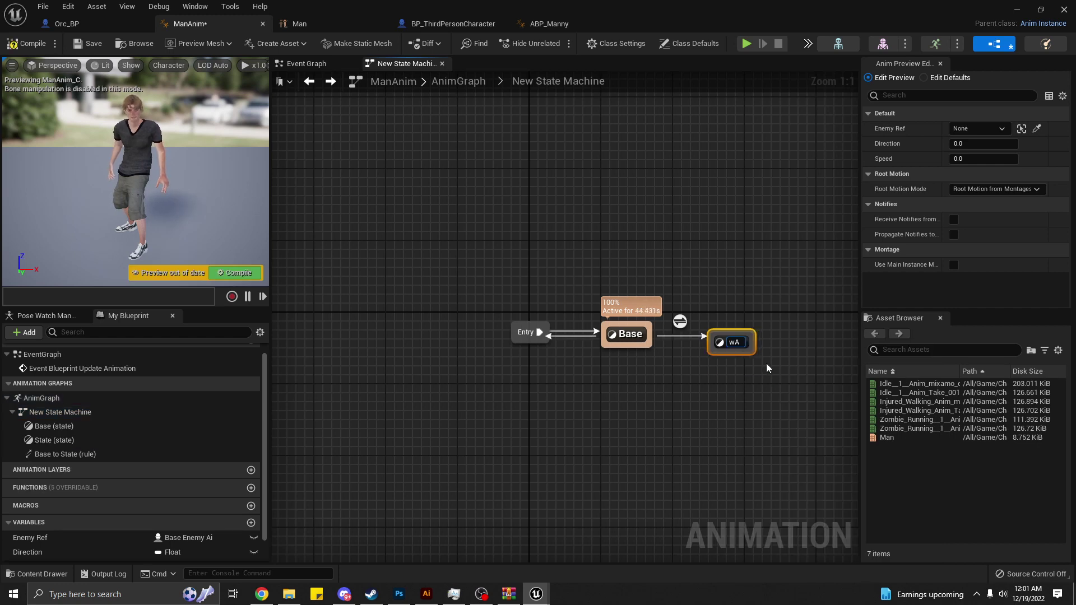
text(LK)
key(BackSpace)
key(BackSpace)
key(BackSpace)
text(Walk)
key(Return)
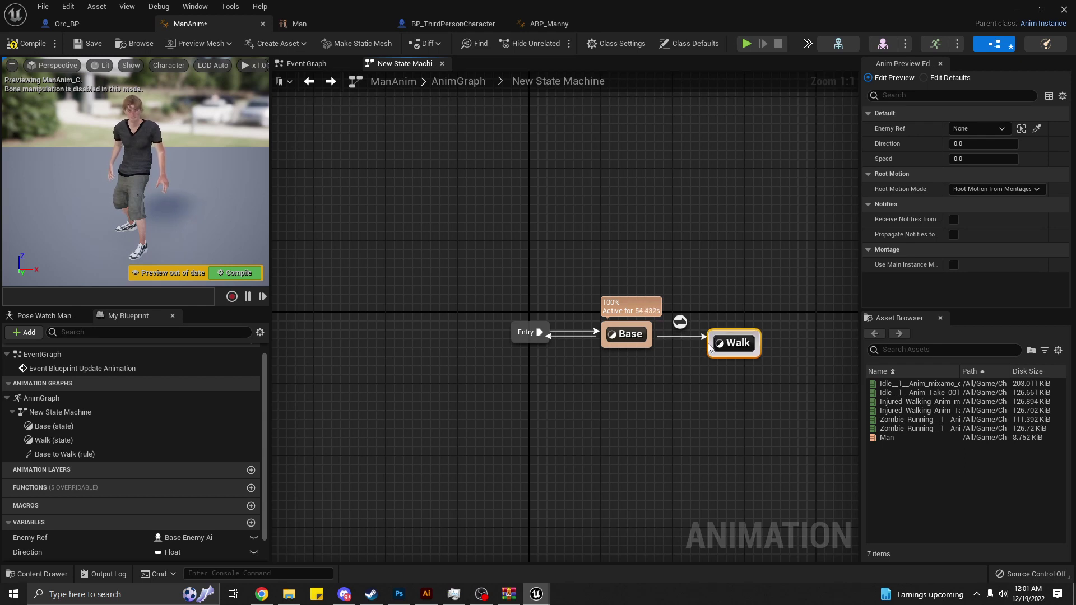
click(684, 346)
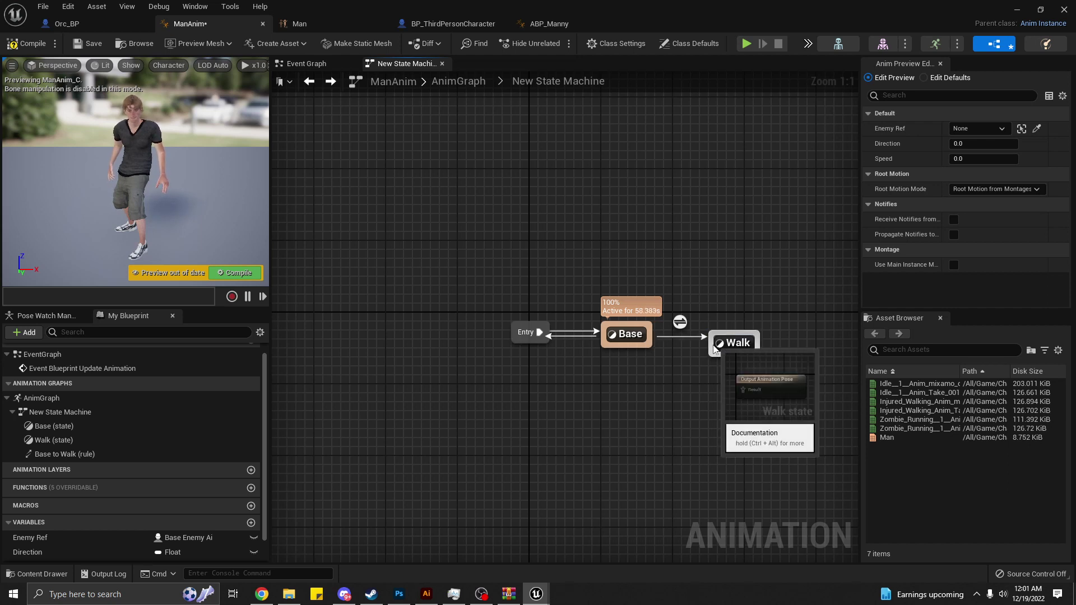
drag(723, 347, 714, 339)
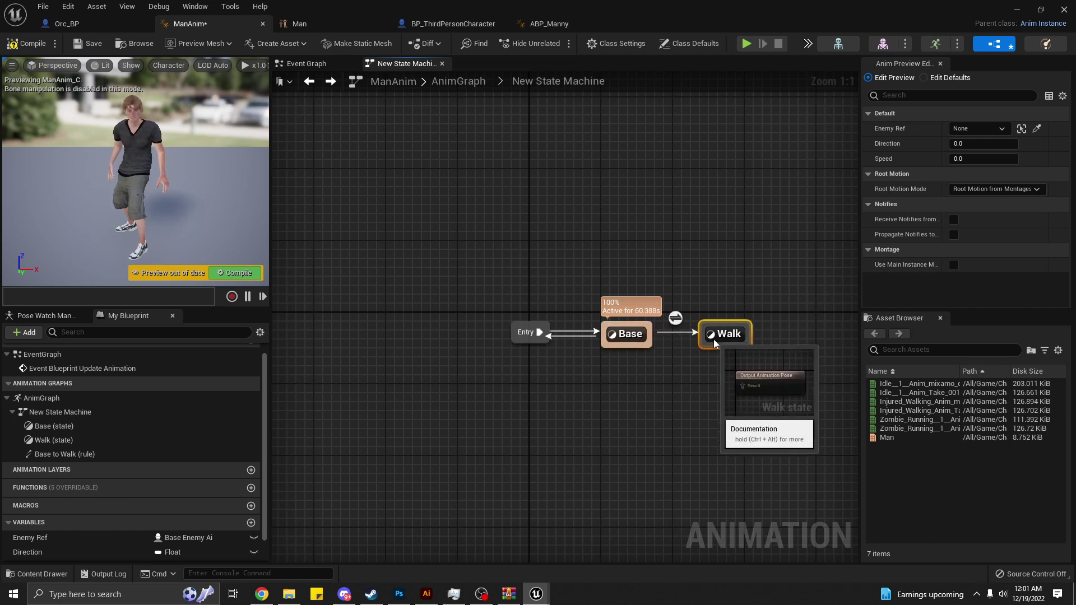
In the Walk state graph, add the Man blend space player before the output pose.
double_click(714, 337)
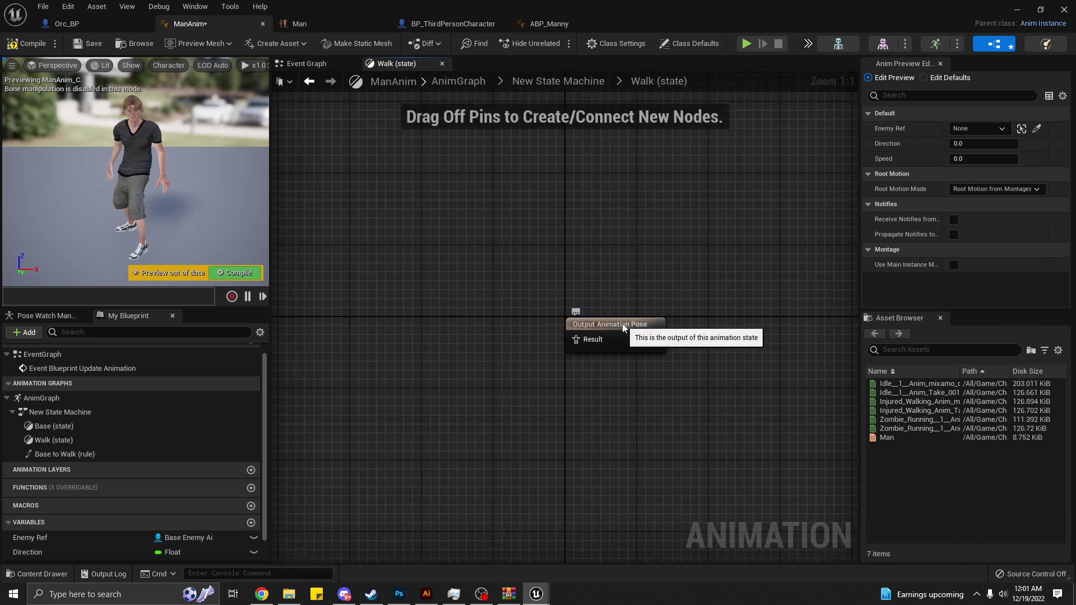
drag(623, 327, 668, 328)
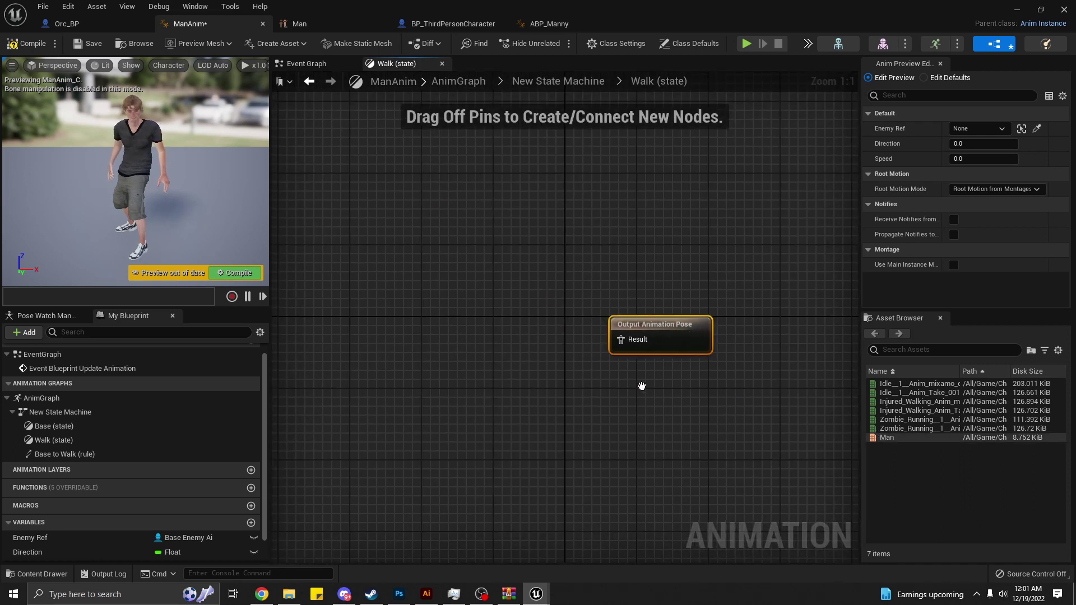
mouse_move(642, 386)
mouse_down()
mouse_move(489, 336)
mouse_move(519, 320)
mouse_move(620, 339)
mouse_up()
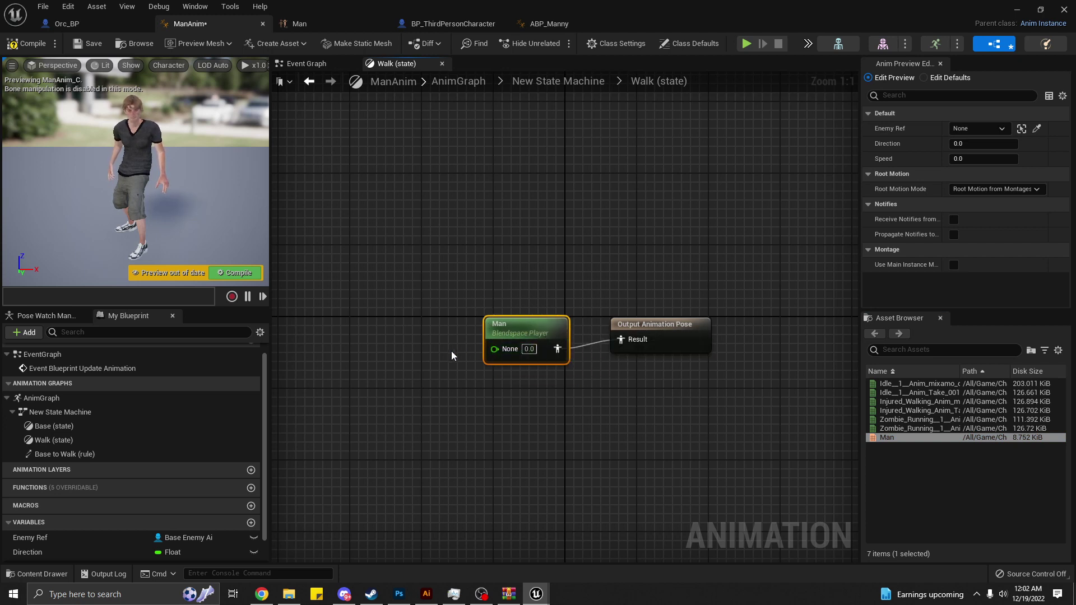
Add a Speed getter and connect it to the Man blendspace input.
scroll(117, 530, down, 1)
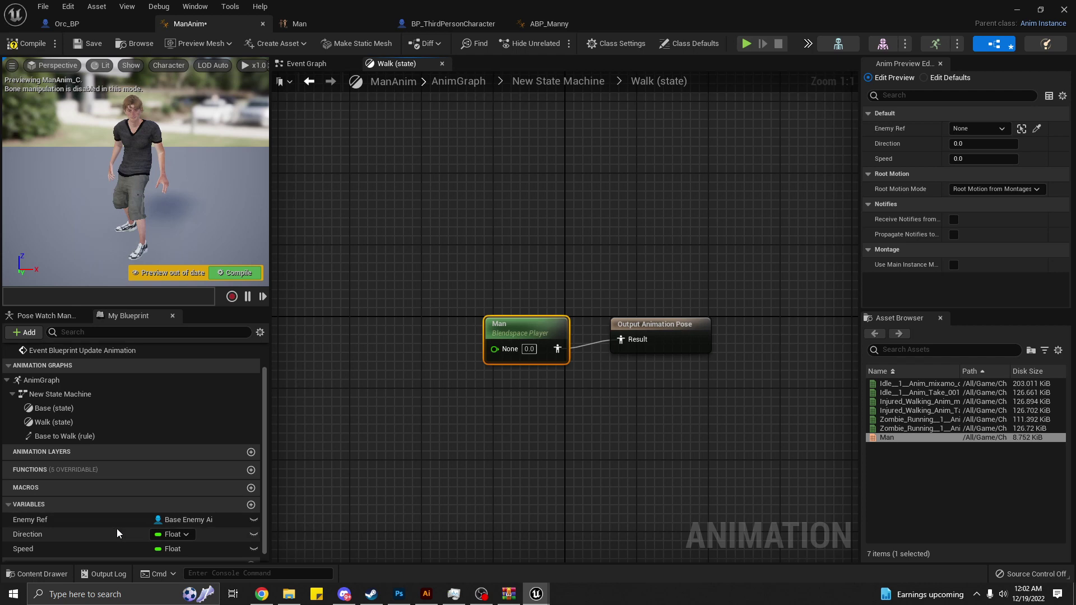
click(84, 548)
mouse_move(392, 355)
ctrl+mouse_down()
mouse_move(420, 348)
mouse_move(452, 376)
ctrl+mouse_up()
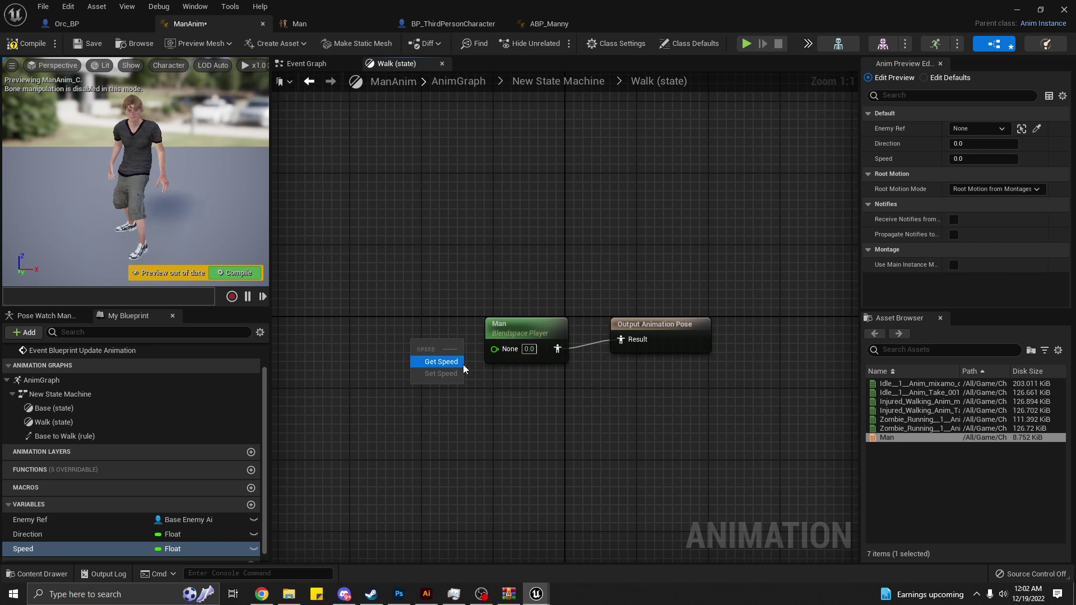
click(439, 359)
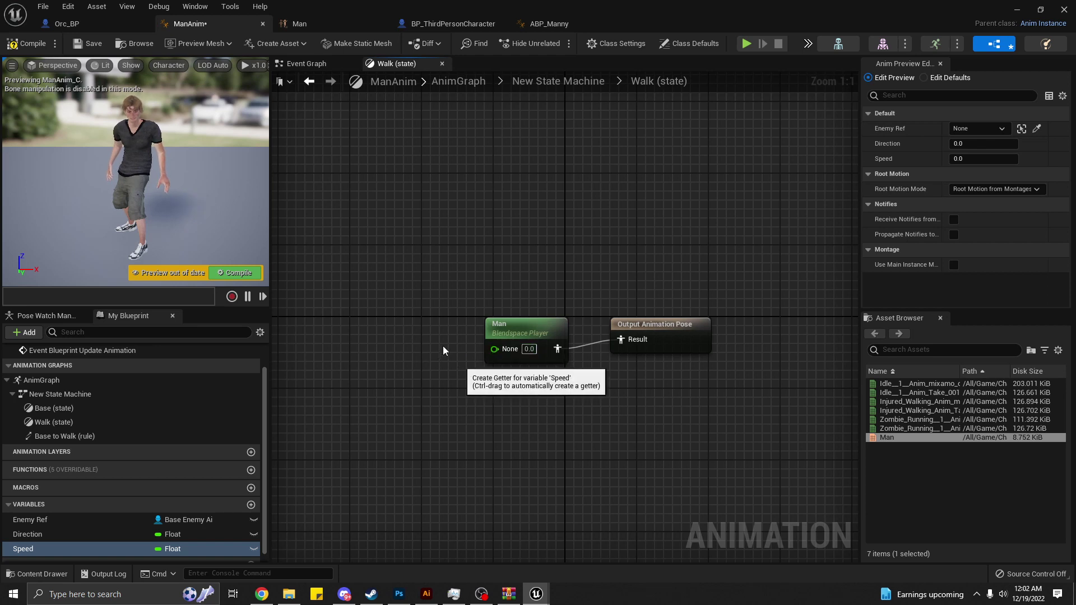
drag(443, 350, 395, 348)
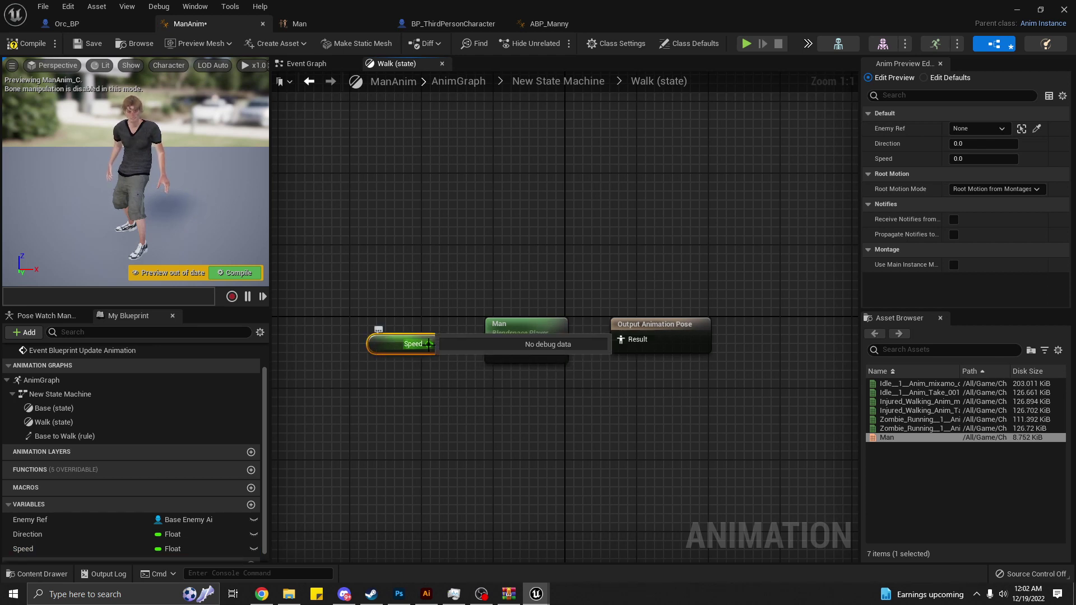
click(459, 396)
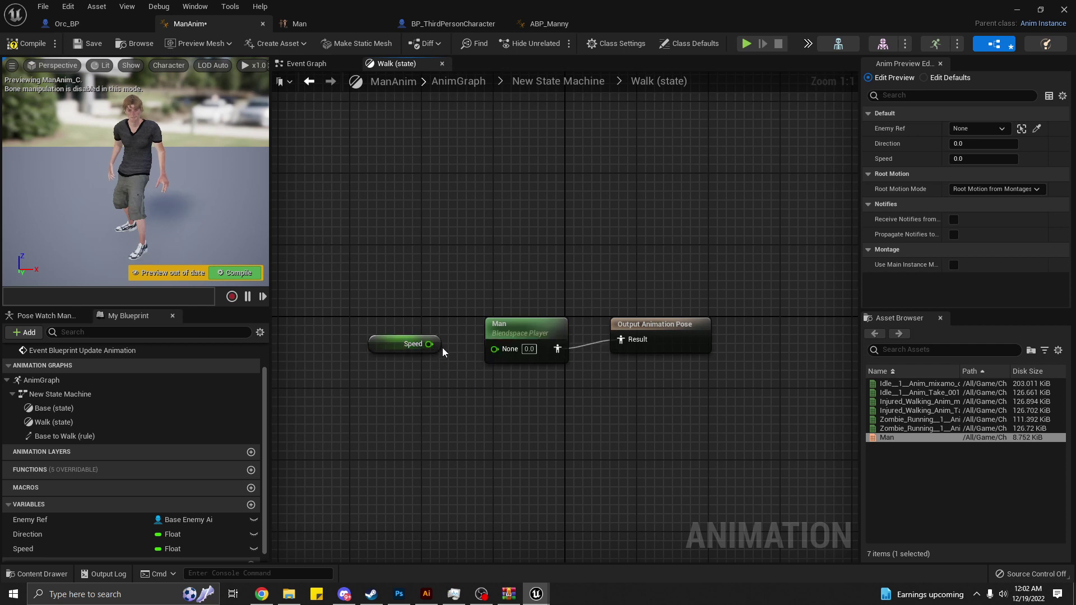
drag(430, 344, 504, 354)
Compile ManAnim, dismiss the compiler results, and return to the New State Machine.
click(33, 43)
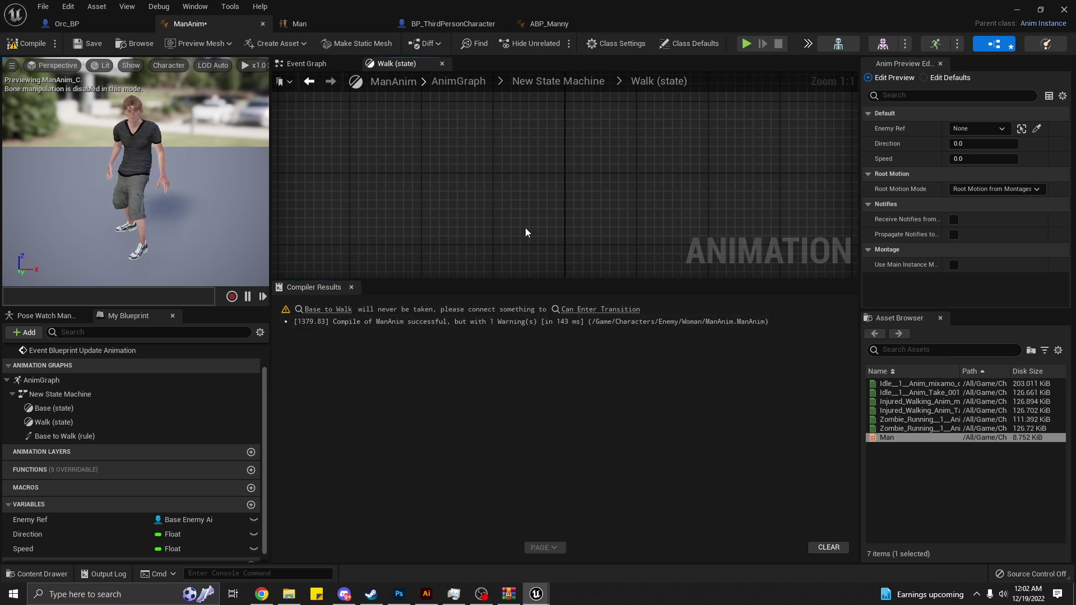
click(351, 288)
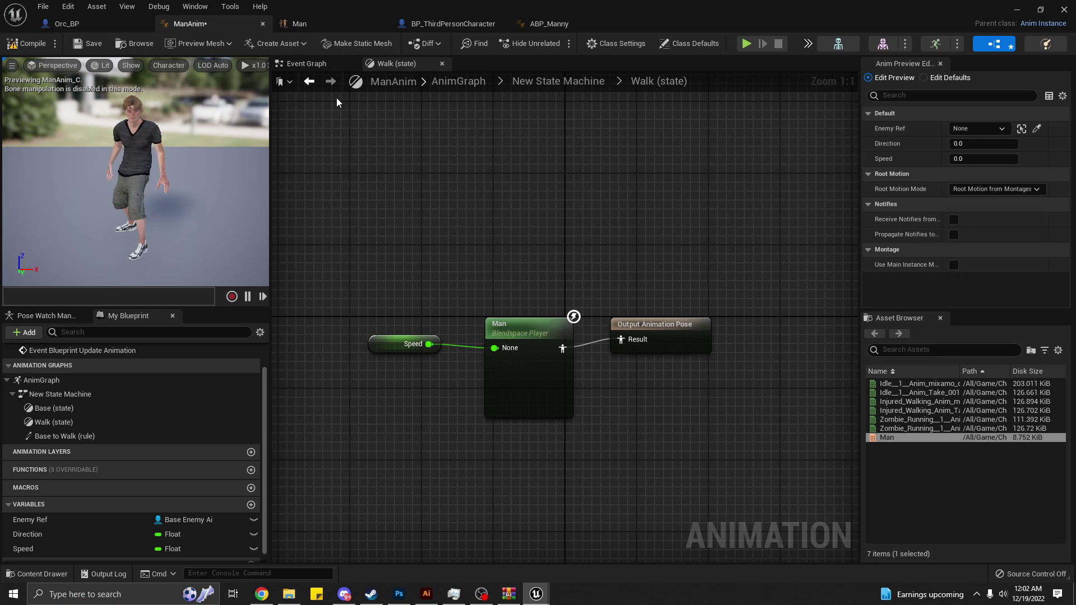
click(306, 85)
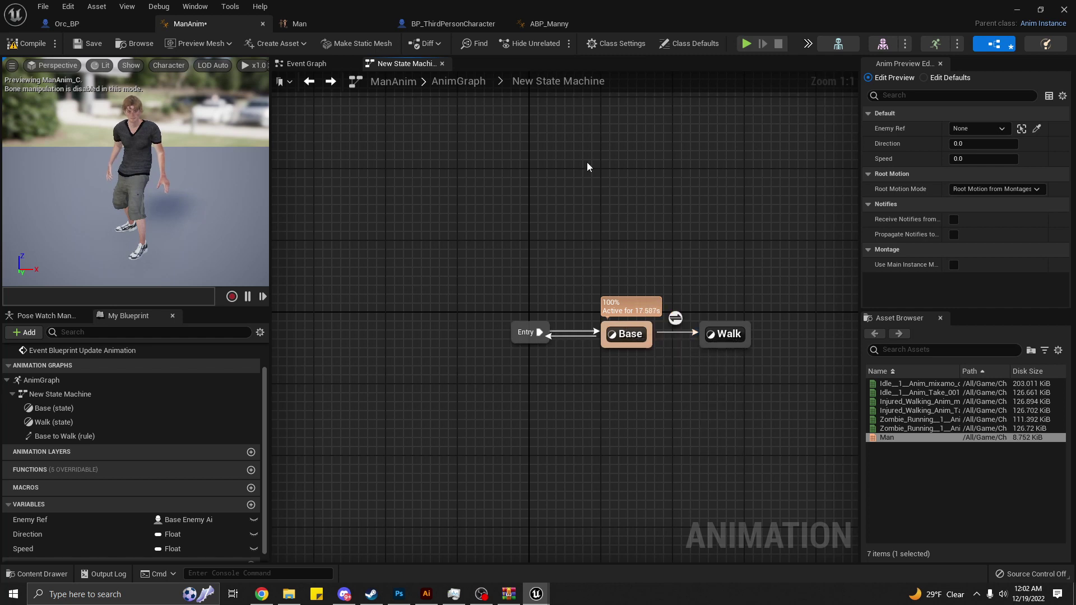
click(548, 23)
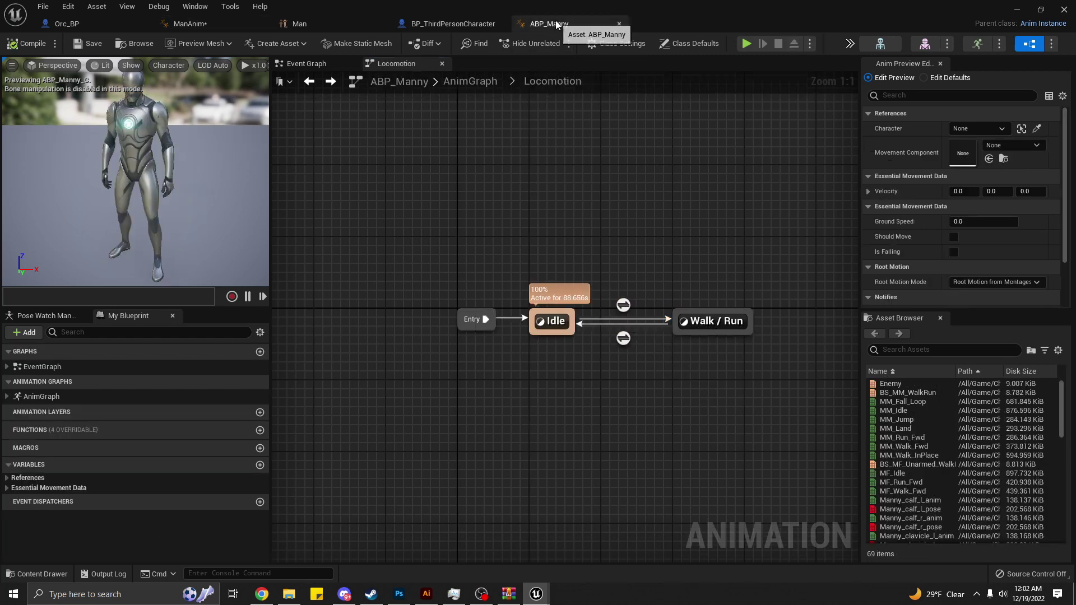
double_click(567, 331)
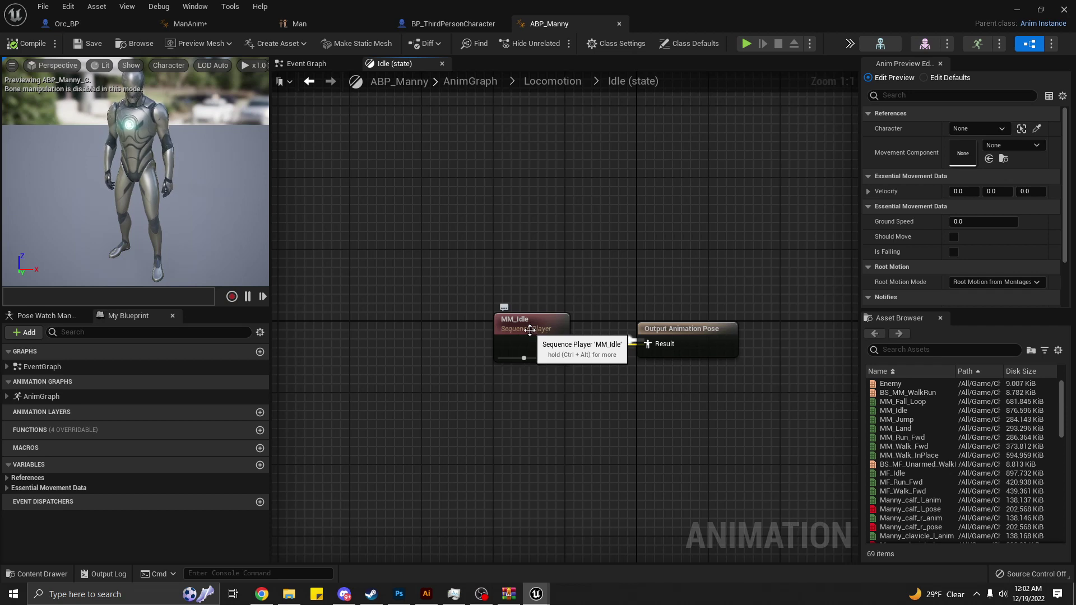
click(529, 330)
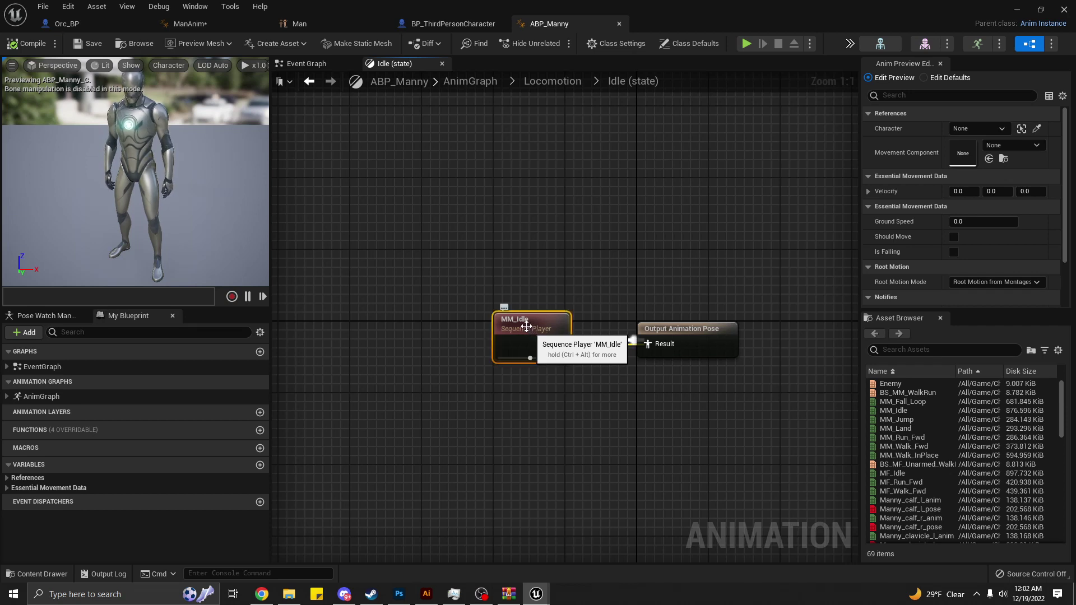
double_click(549, 321)
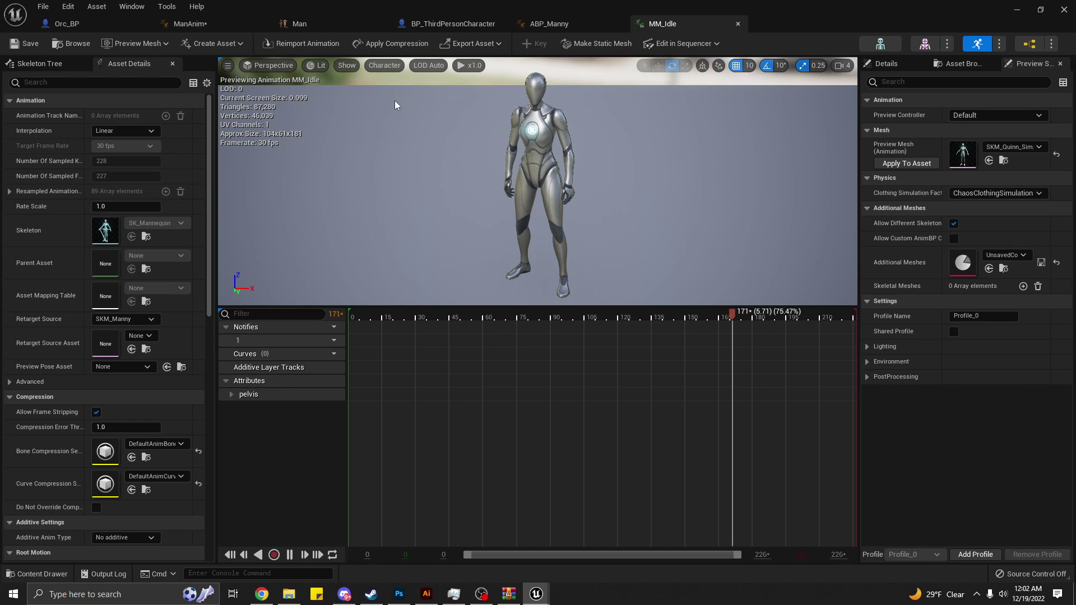
click(348, 20)
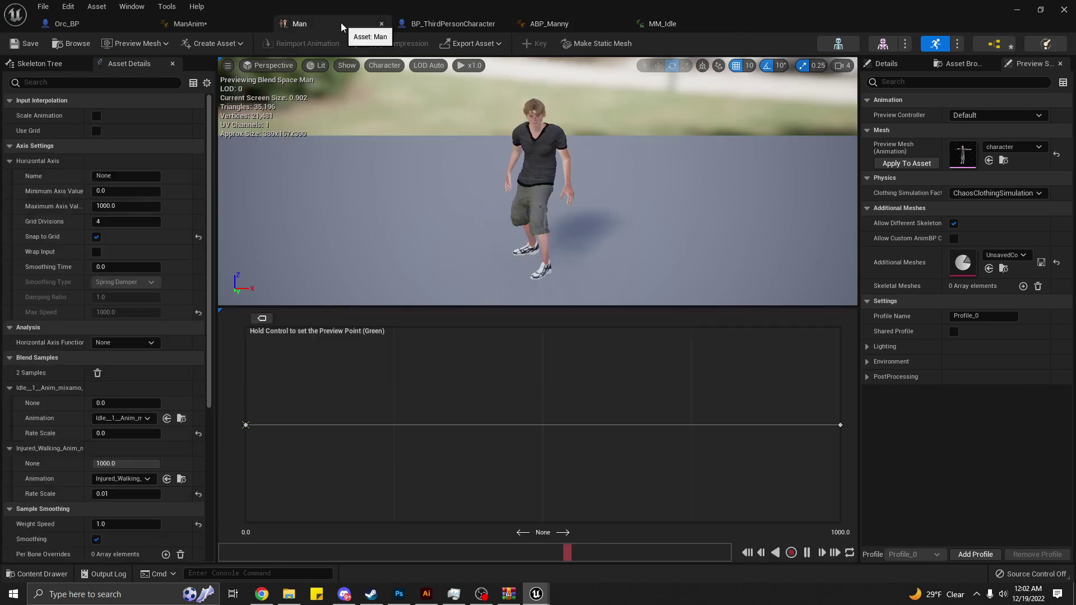
click(184, 24)
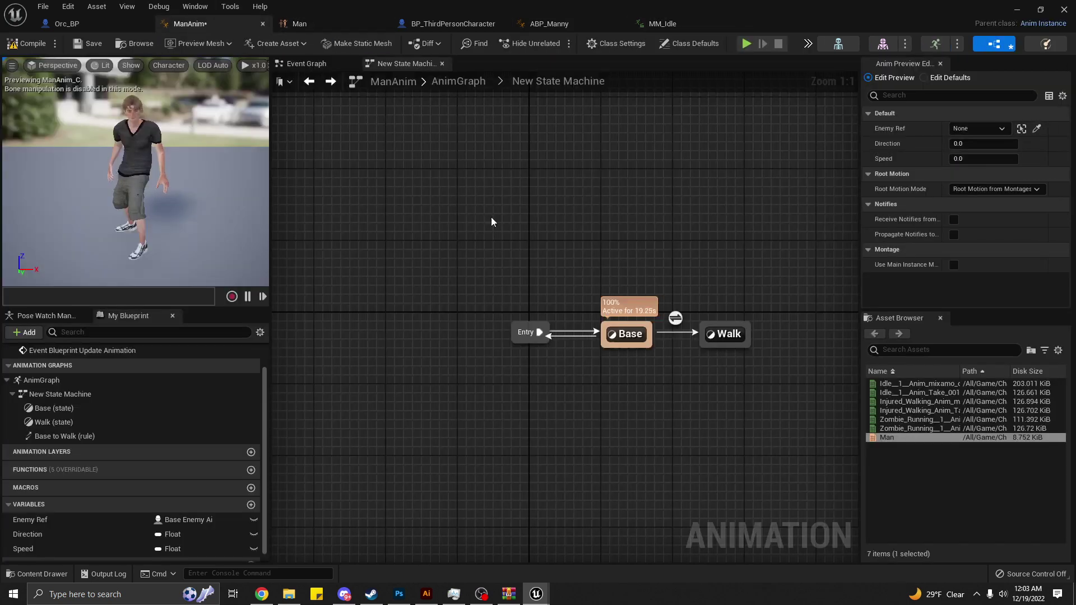
Open the Base state and delete its Speed and Man blendspace nodes.
double_click(614, 333)
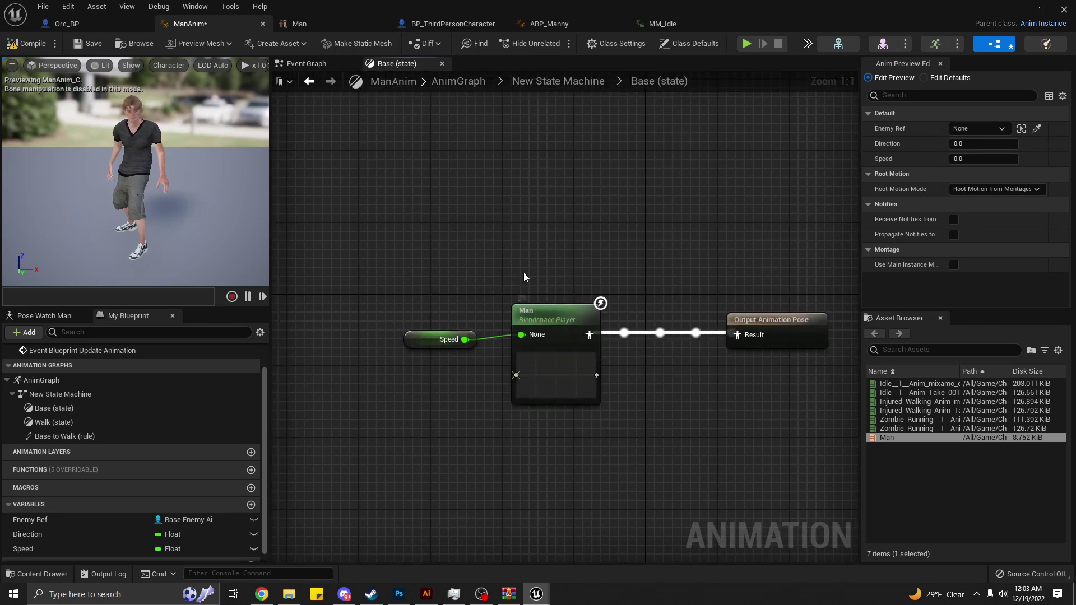
drag(441, 295, 617, 404)
key(Delete)
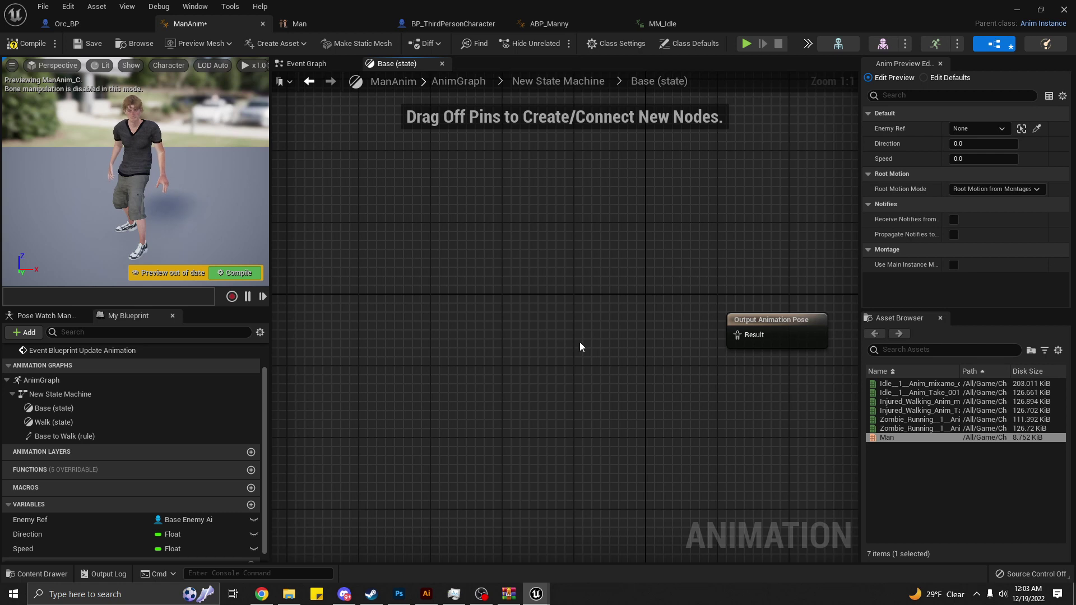
right_click(545, 333)
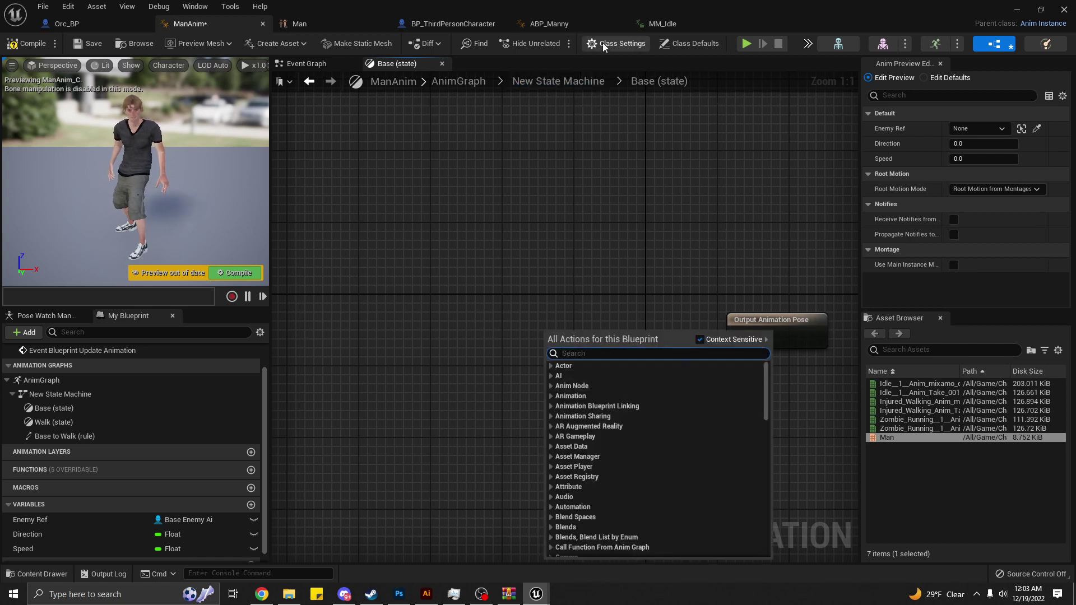
click(582, 247)
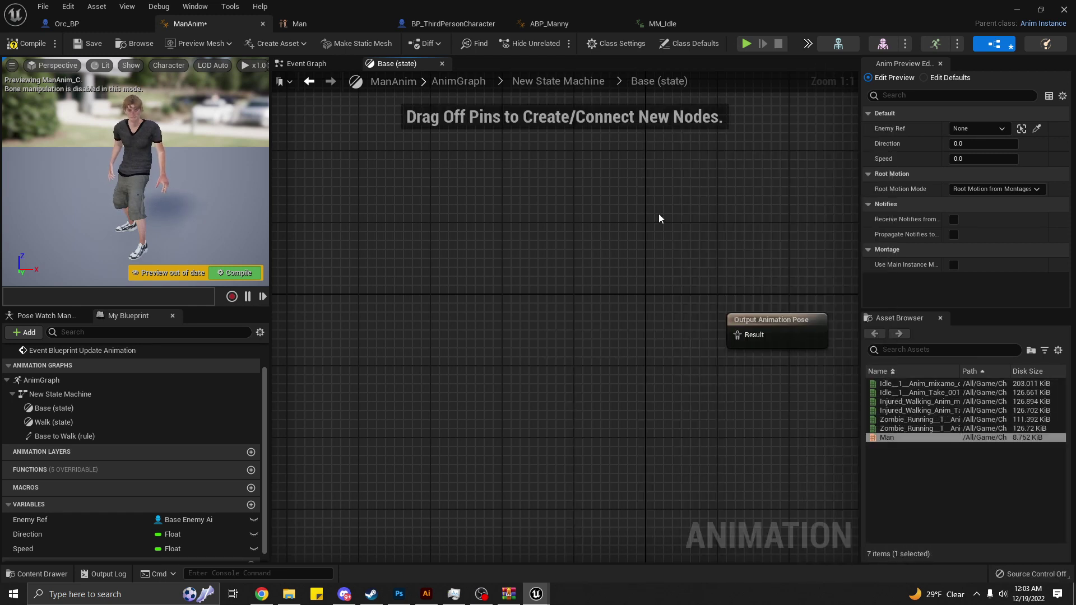
Drag the Idle__1__Anim_mixamo_com sequence into Base and wire it to Output Animation Pose.
click(329, 24)
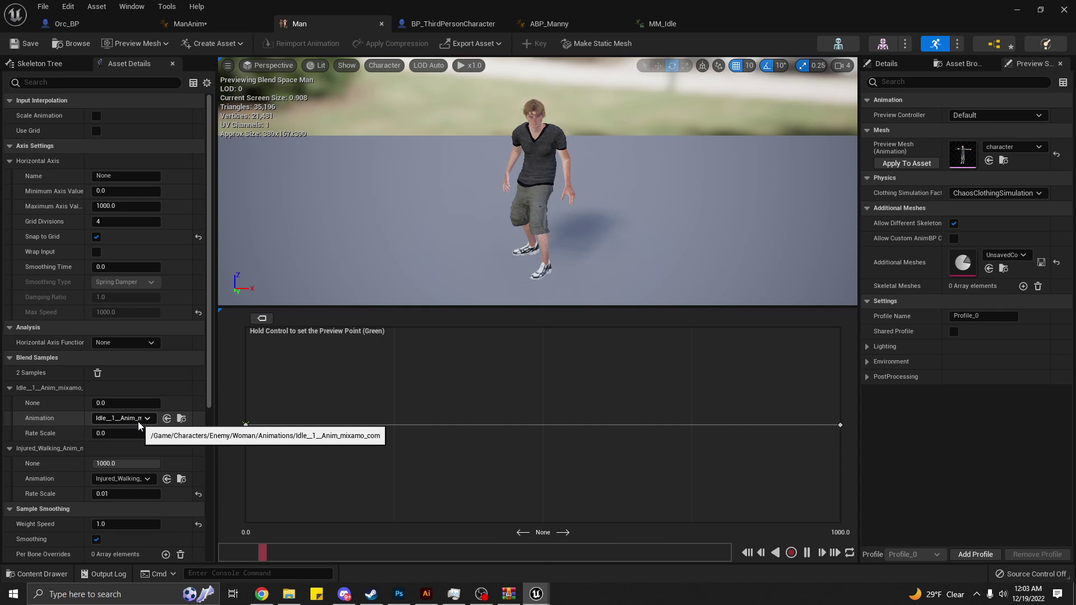
click(191, 24)
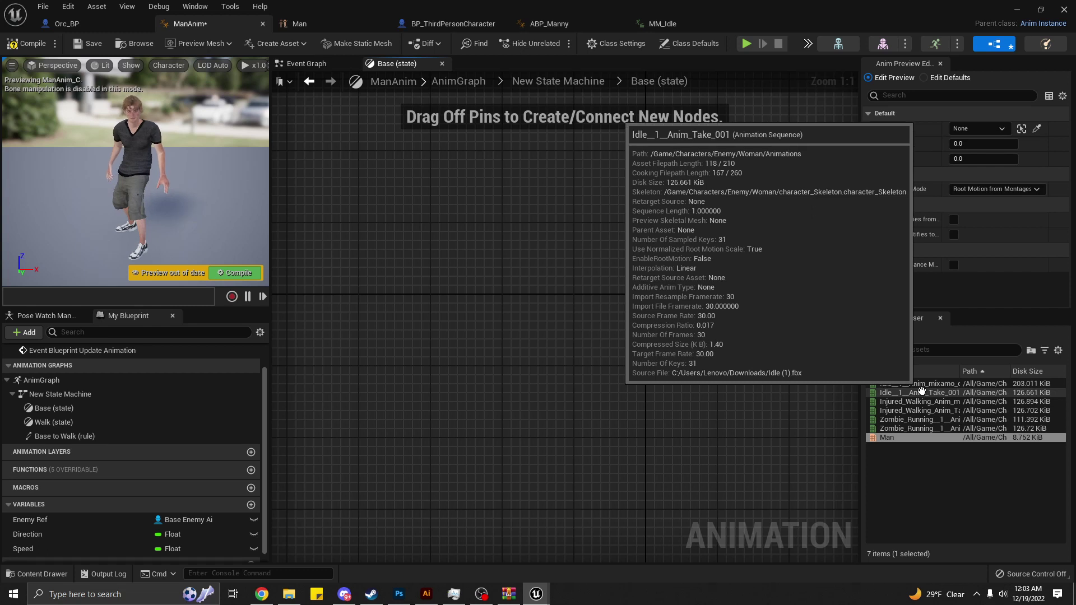
click(337, 23)
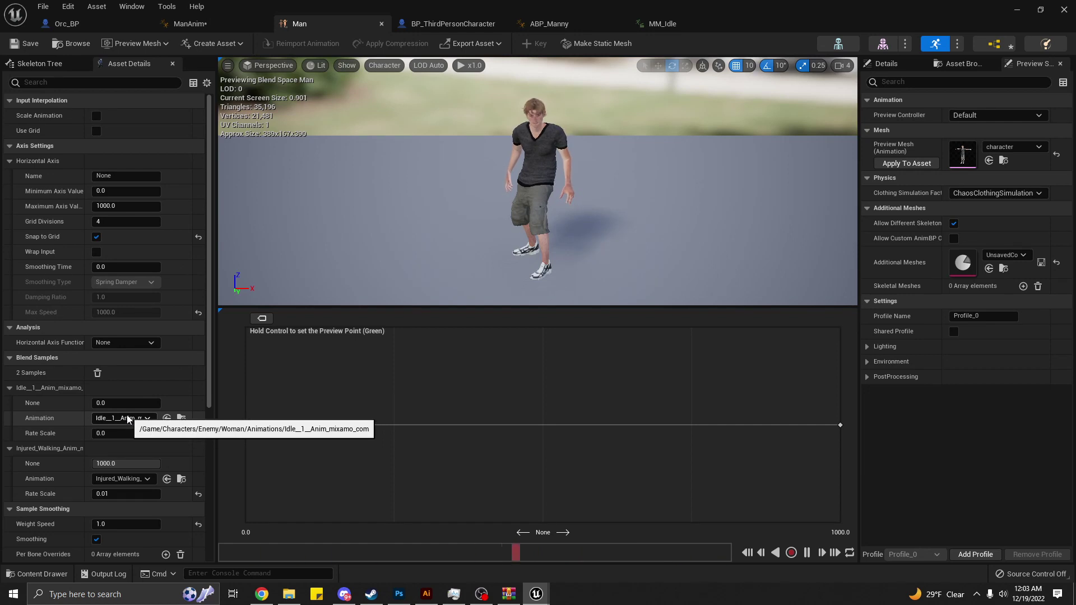
click(213, 23)
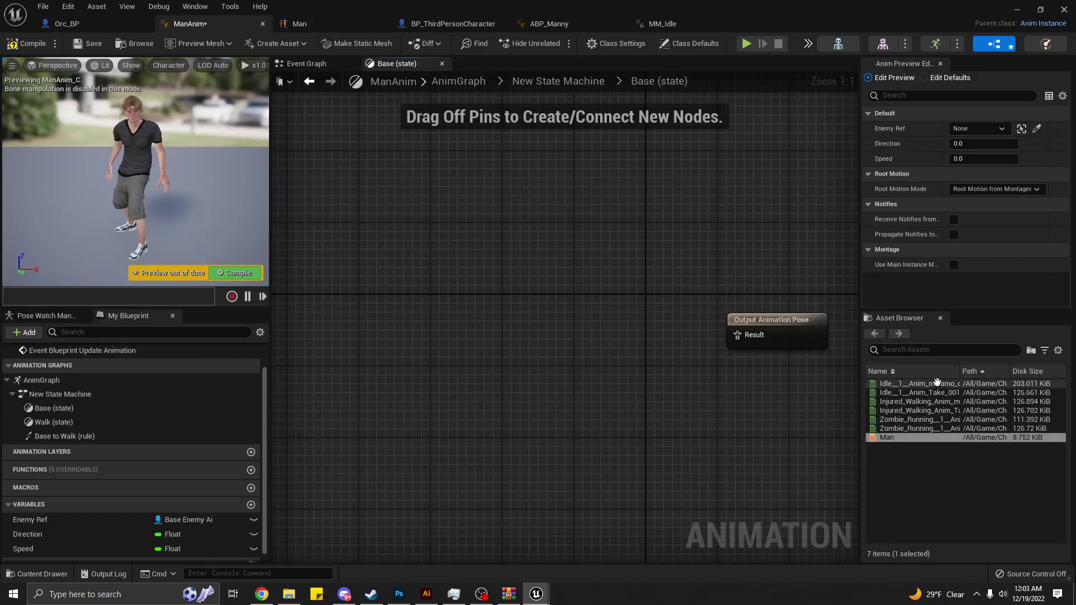
drag(937, 382, 587, 324)
drag(653, 335, 736, 336)
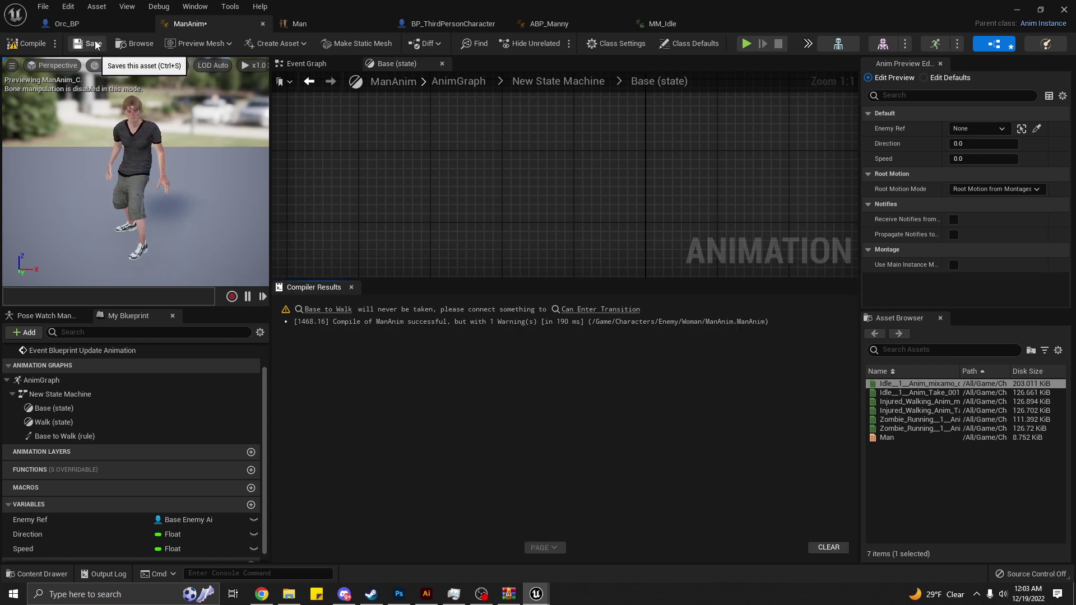
Save ManAnim, return to the New State Machine, and close the compiler results.
click(94, 44)
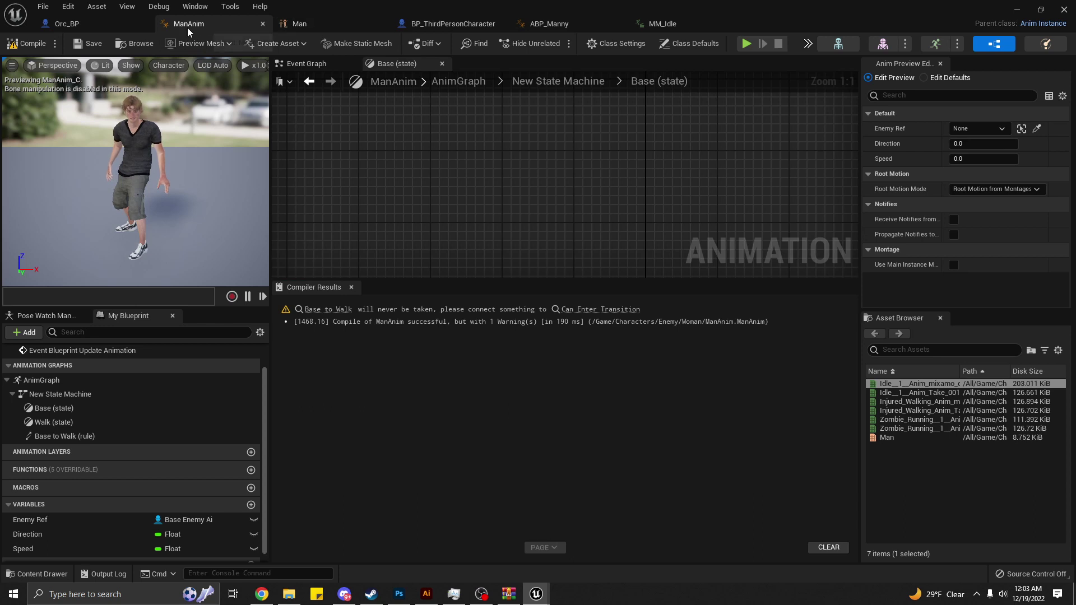
click(314, 84)
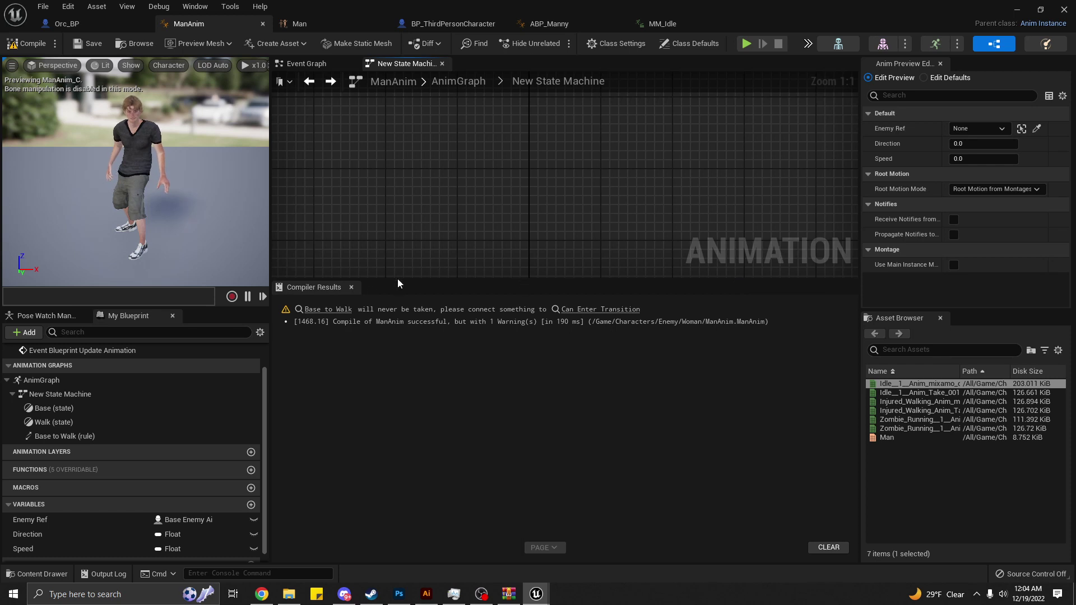
click(352, 287)
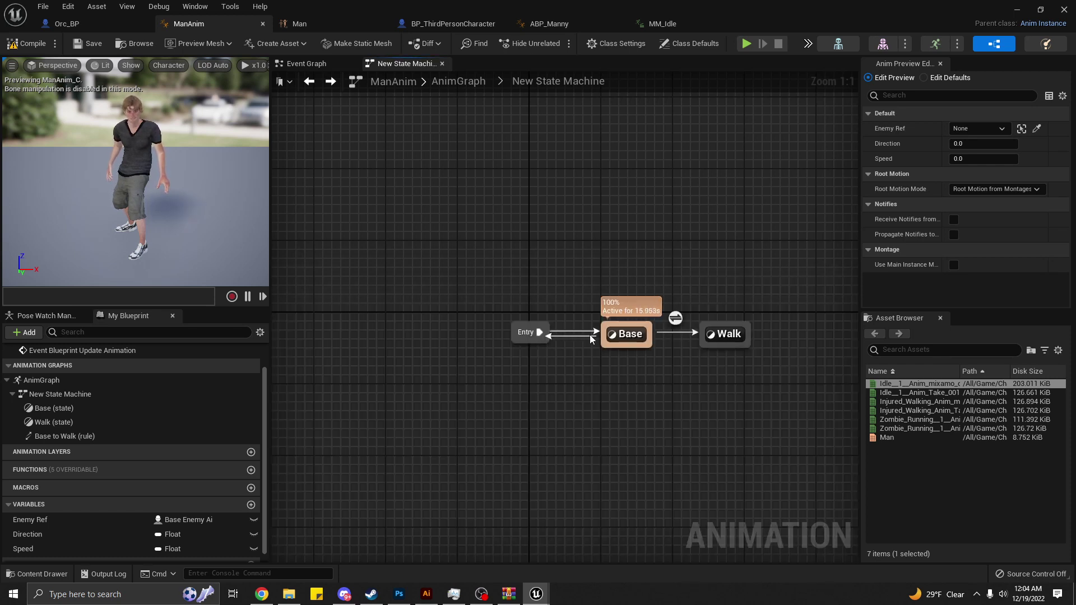
Redraw the Entry-to-Base link, add a Walk to Base transition, and compile ManAnim.
right_click(547, 338)
click(513, 386)
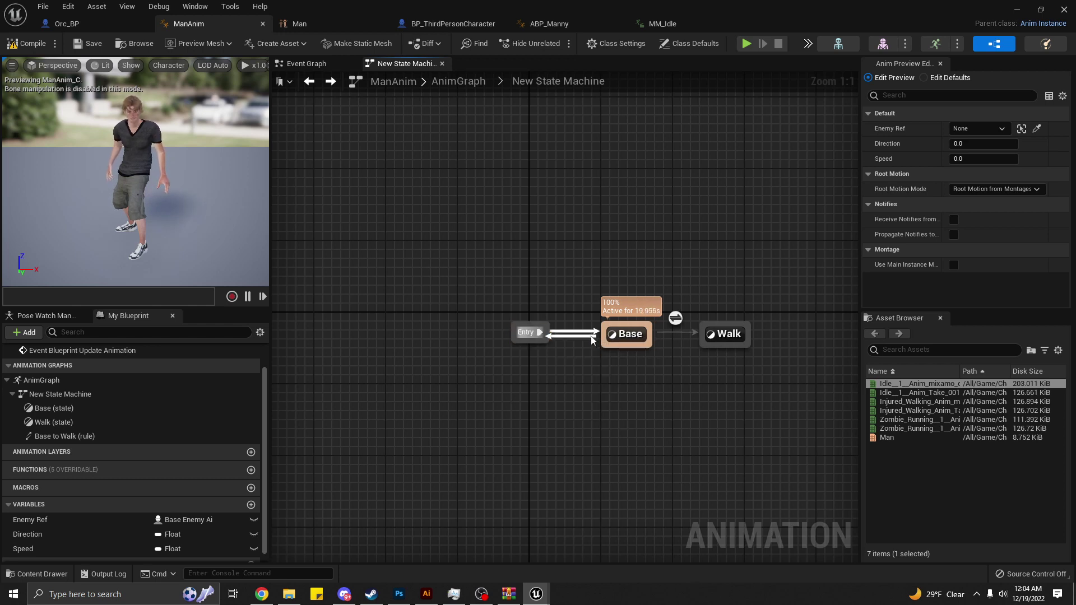
mouse_move(591, 339)
mouse_down()
mouse_move(539, 332)
mouse_move(623, 336)
mouse_up()
click(550, 359)
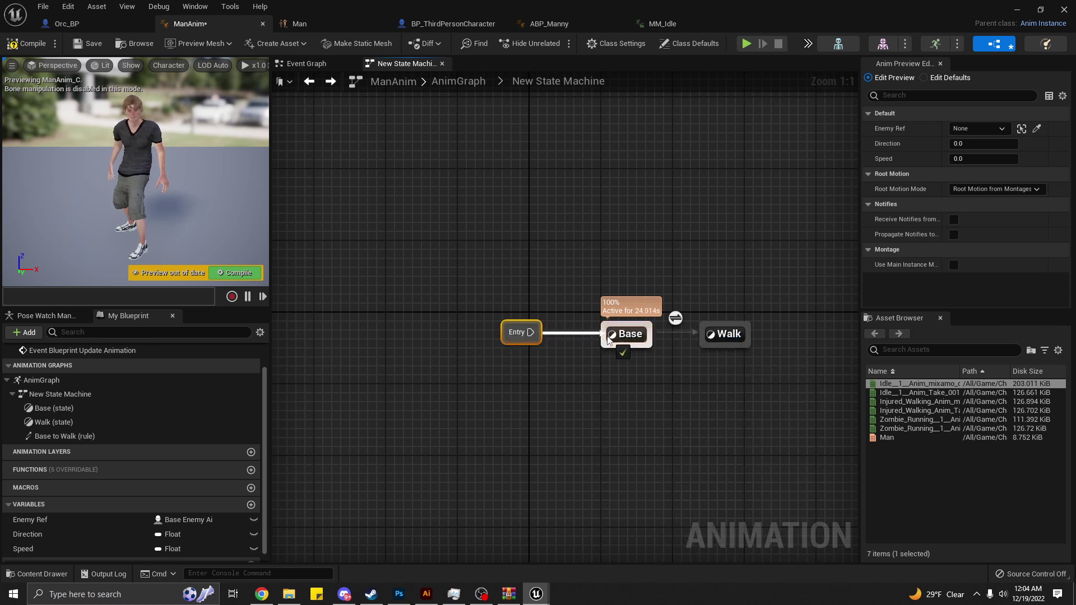
drag(696, 341, 646, 343)
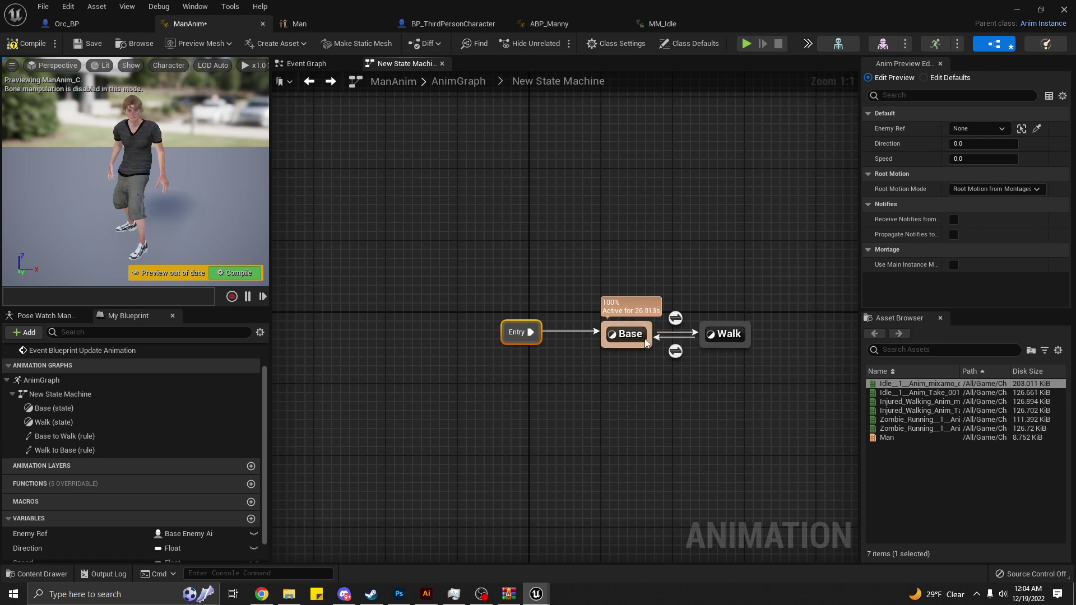
click(26, 43)
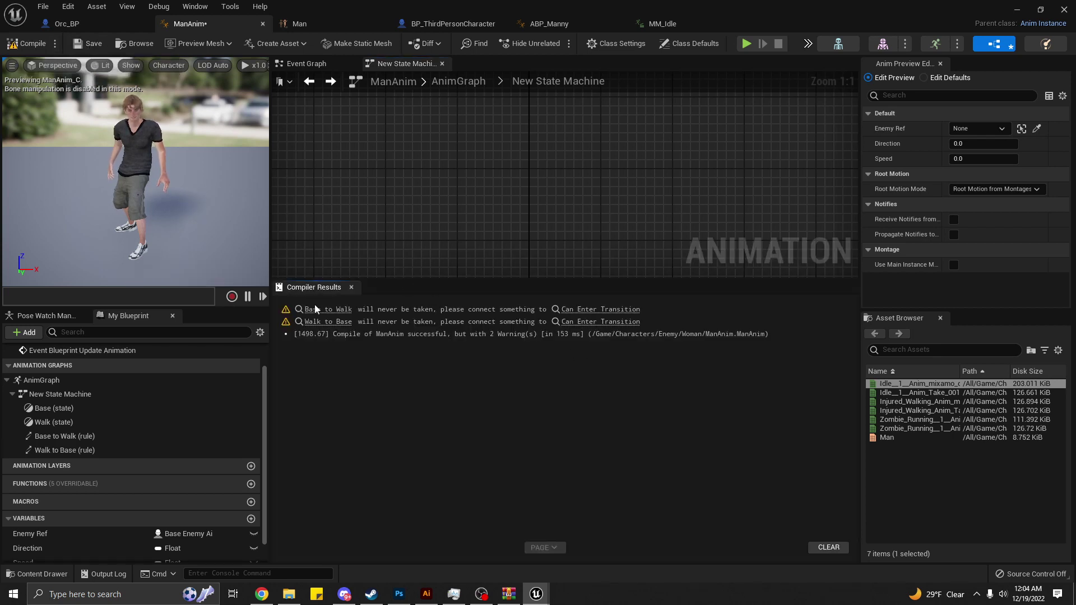
Open ManAnim's Walk to Base rule from the warning, nudge its Result node left, and bring ABP_Manny forward.
click(570, 324)
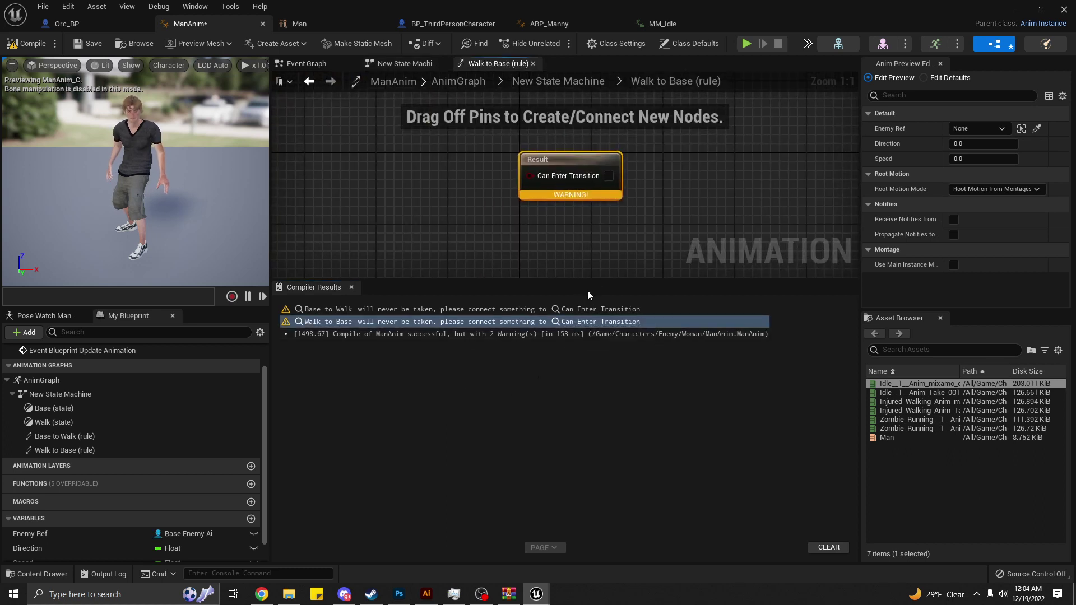
click(352, 287)
drag(568, 157, 505, 166)
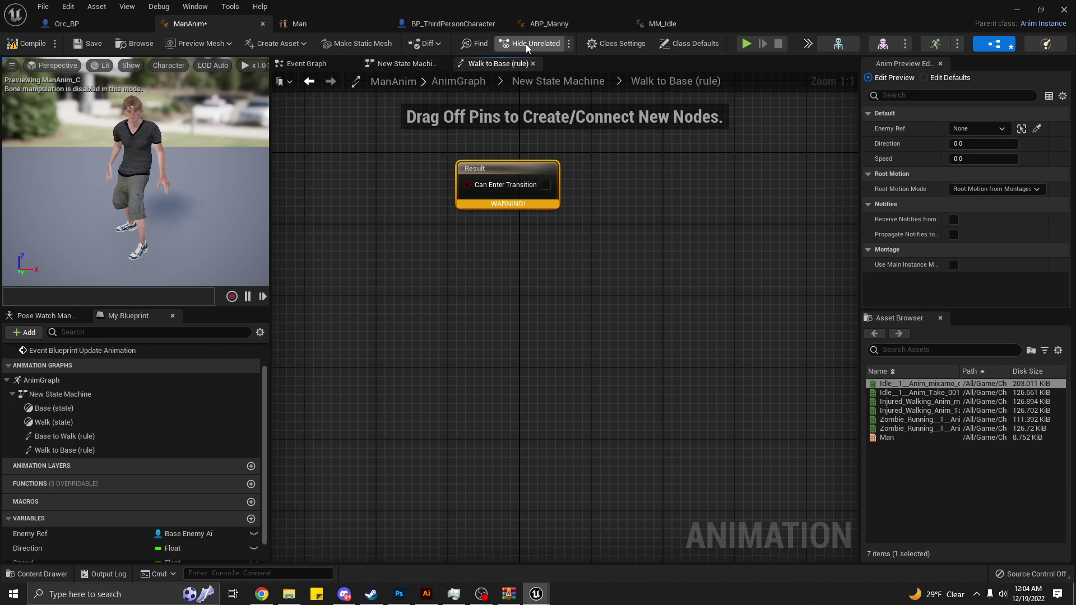
click(581, 23)
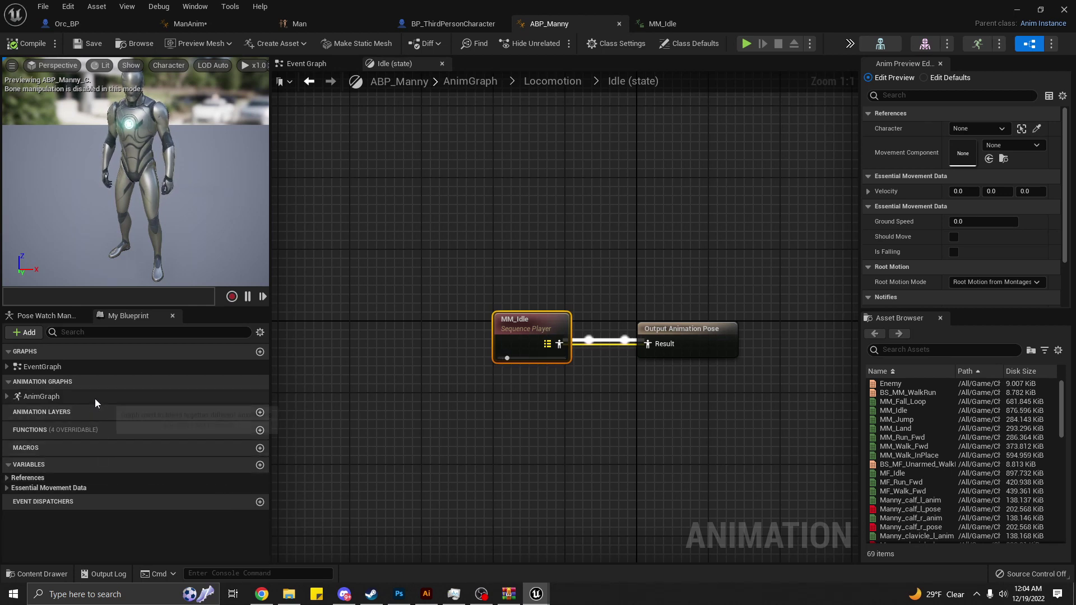
Browse ABP_Manny's AnimGraph state machines and open the Locomotion Idle to Walk / Run rule.
click(6, 368)
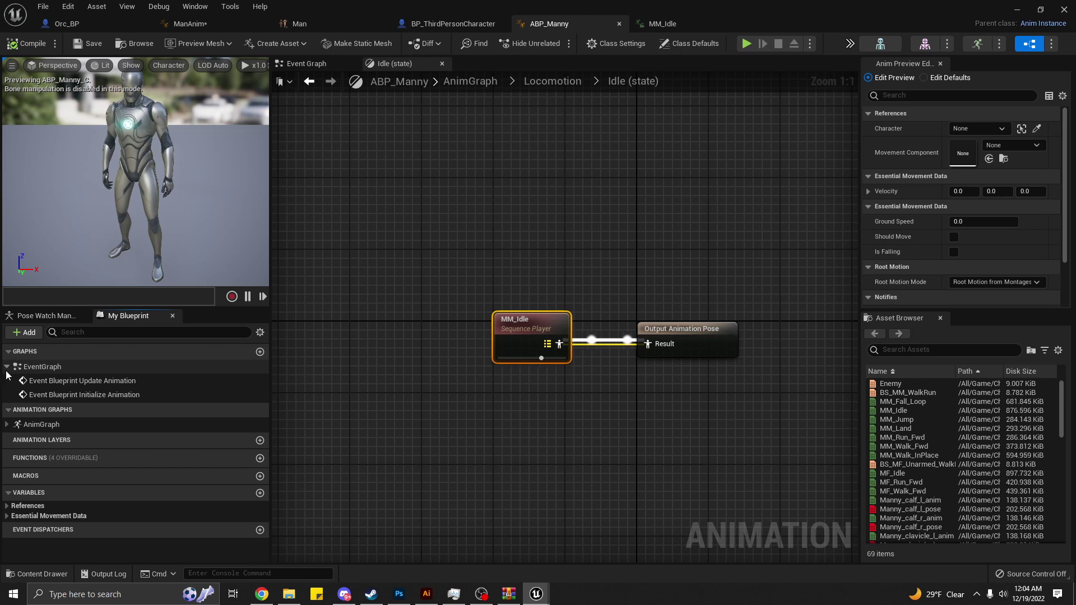
click(6, 424)
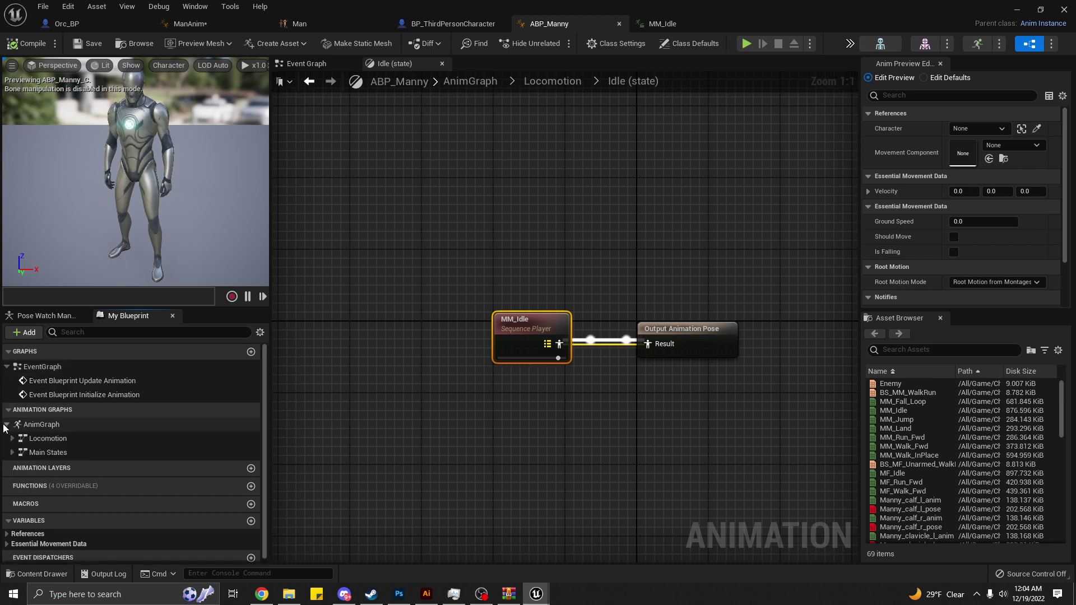
click(12, 452)
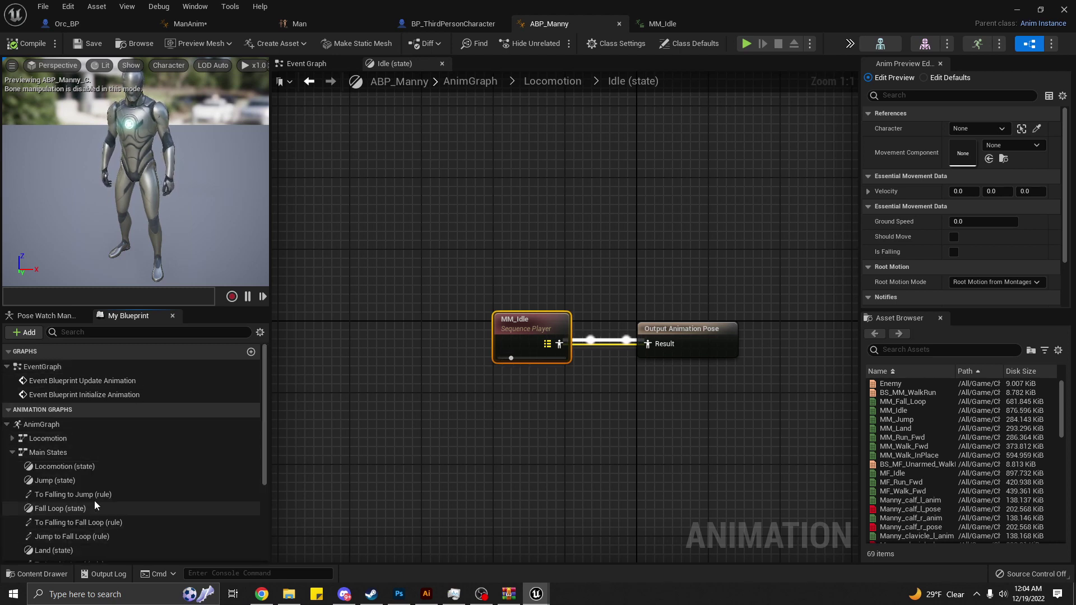
scroll(93, 494, down, 1)
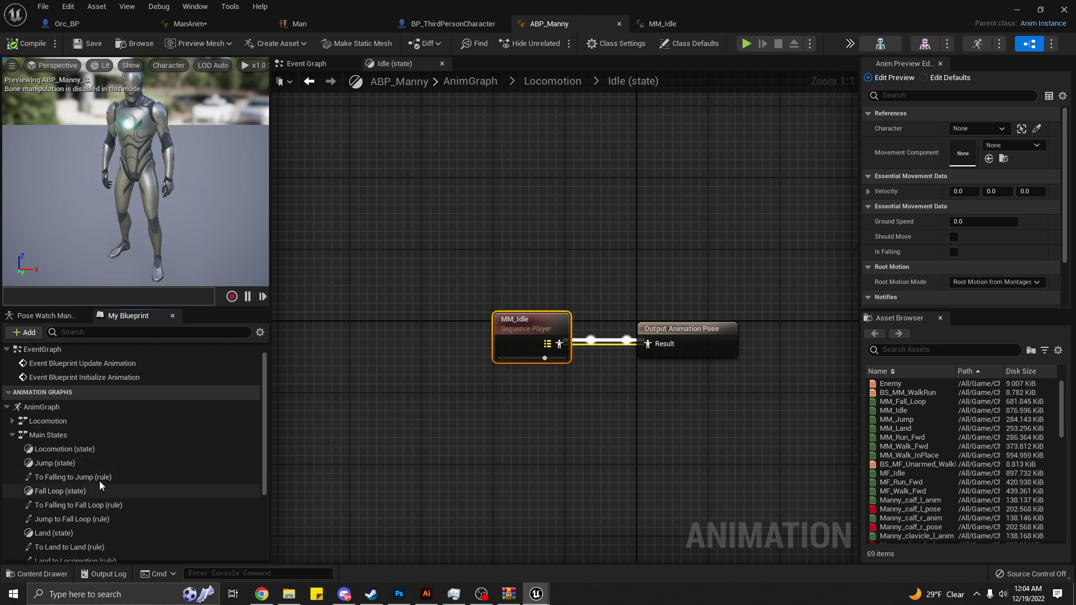
scroll(79, 512, down, 1)
scroll(80, 514, down, 1)
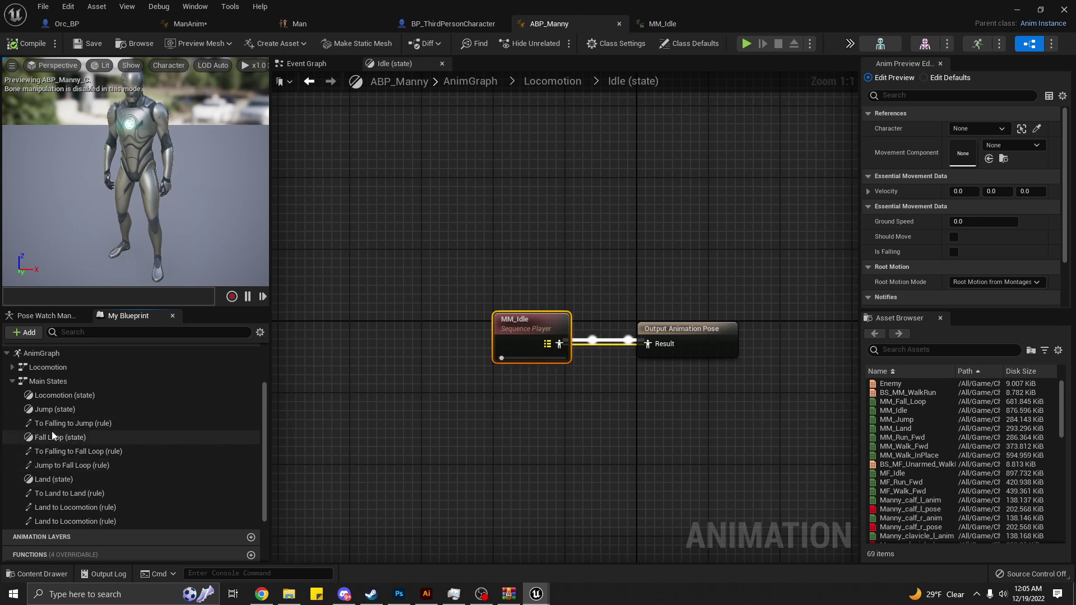
click(46, 394)
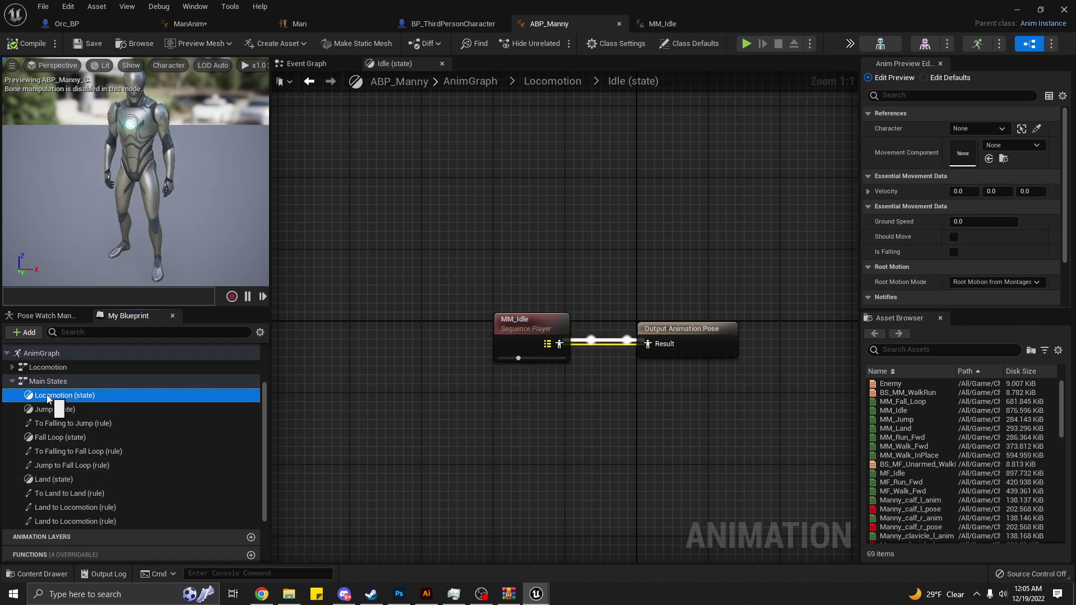
click(53, 410)
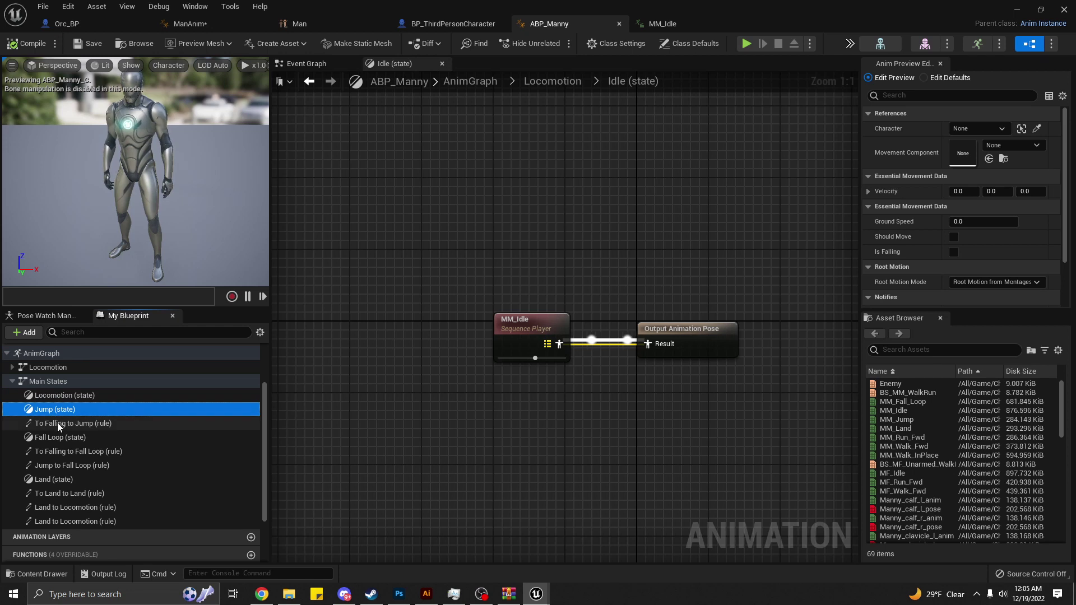
click(58, 425)
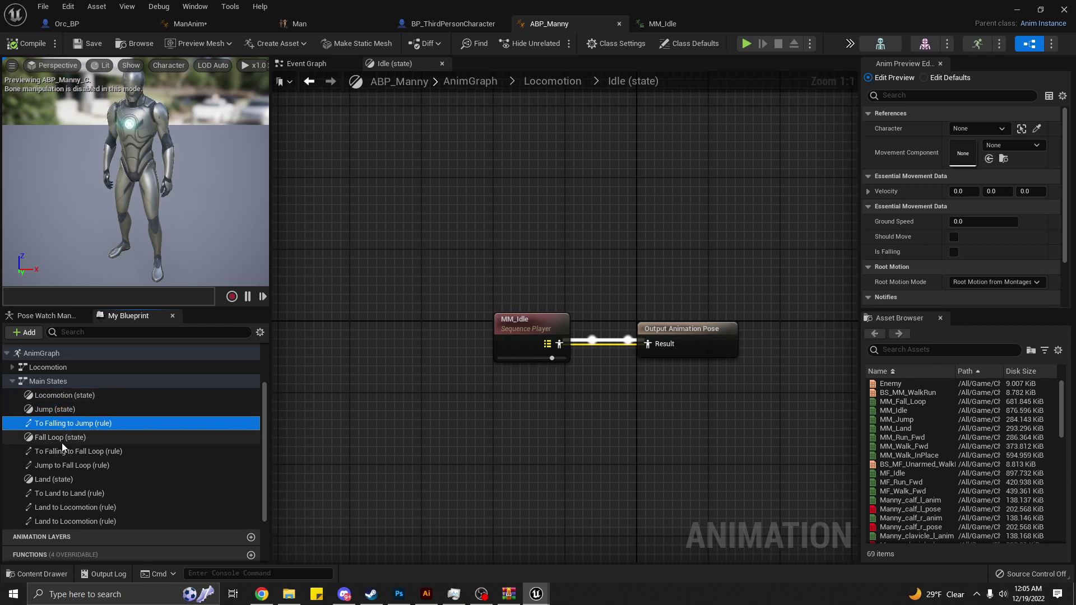
click(11, 369)
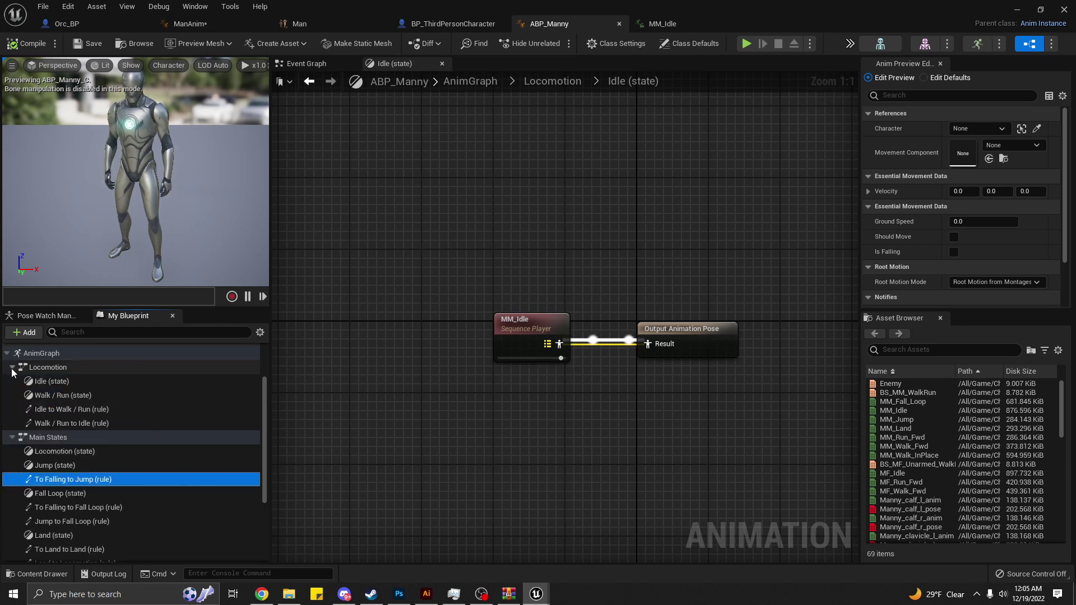
click(55, 411)
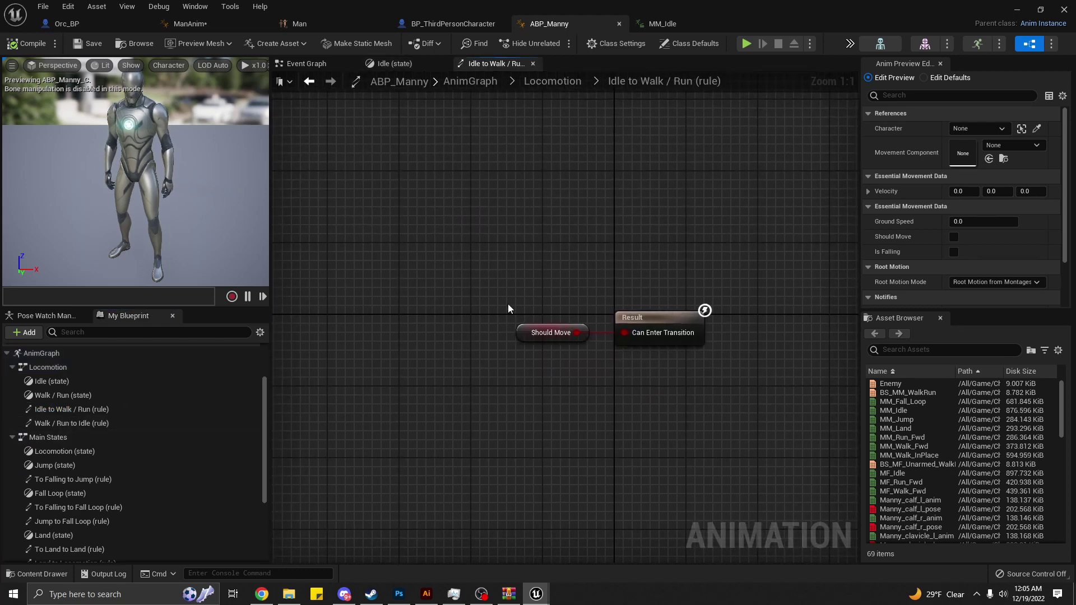
Inspect the Should Move node that drives Can Enter Transition in that rule.
click(524, 333)
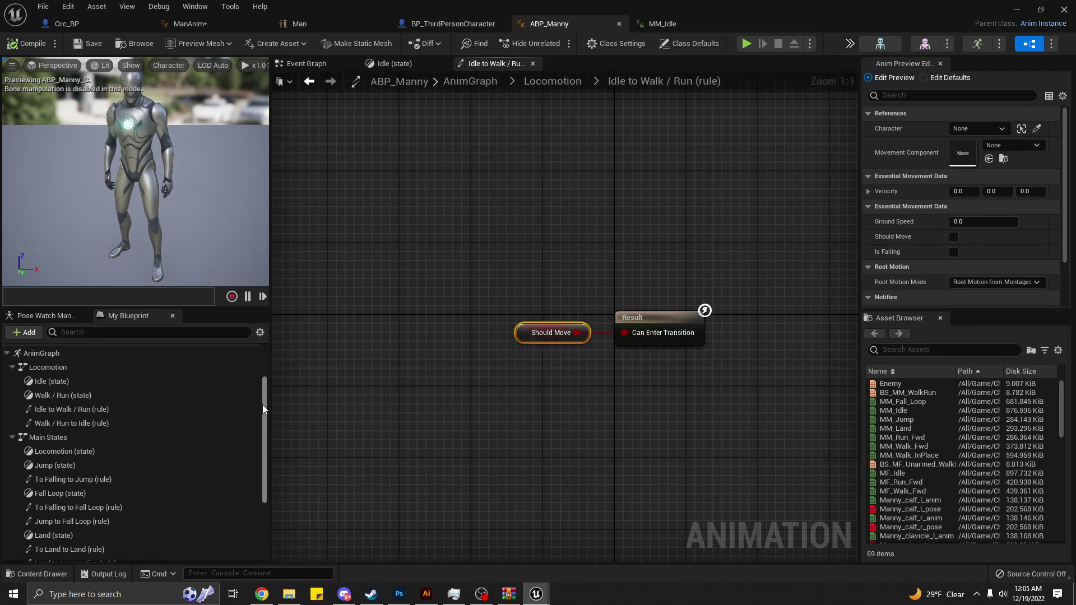
drag(263, 409, 263, 505)
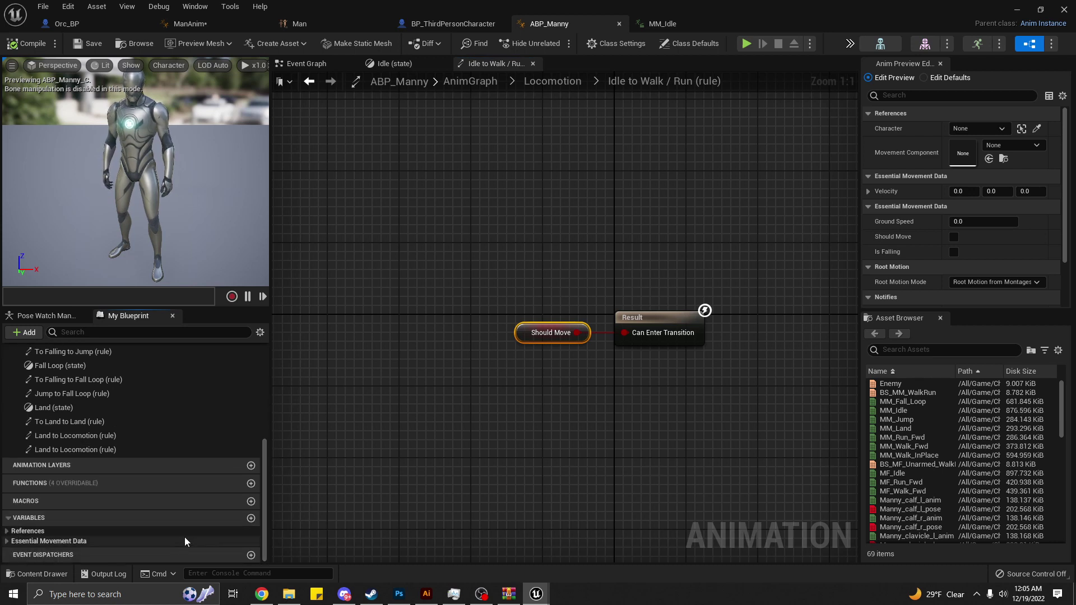
scroll(528, 358, down, 1)
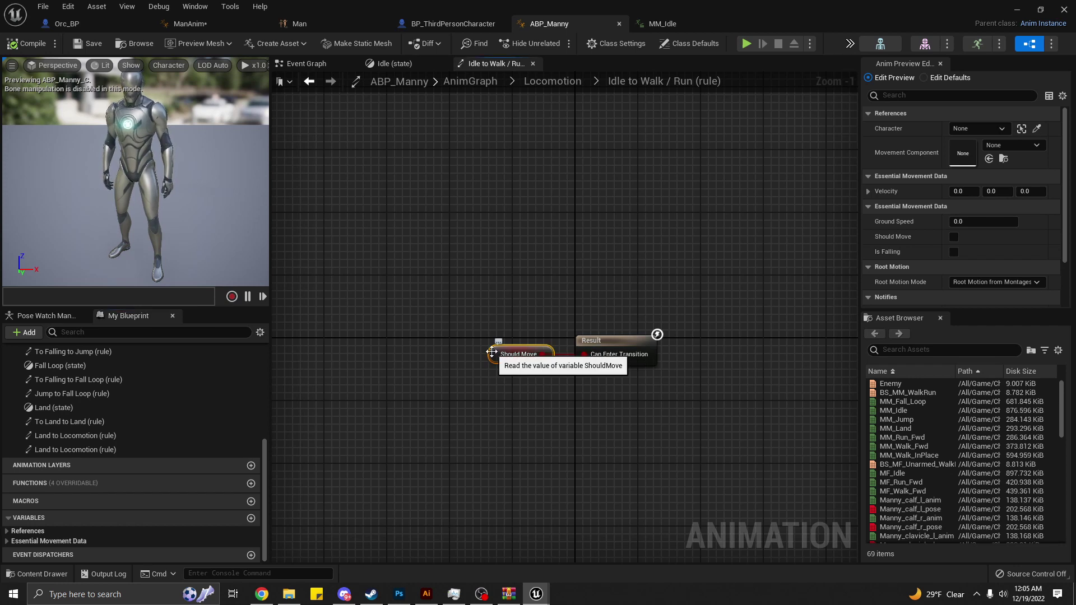
right_click(491, 352)
key(Escape)
click(464, 355)
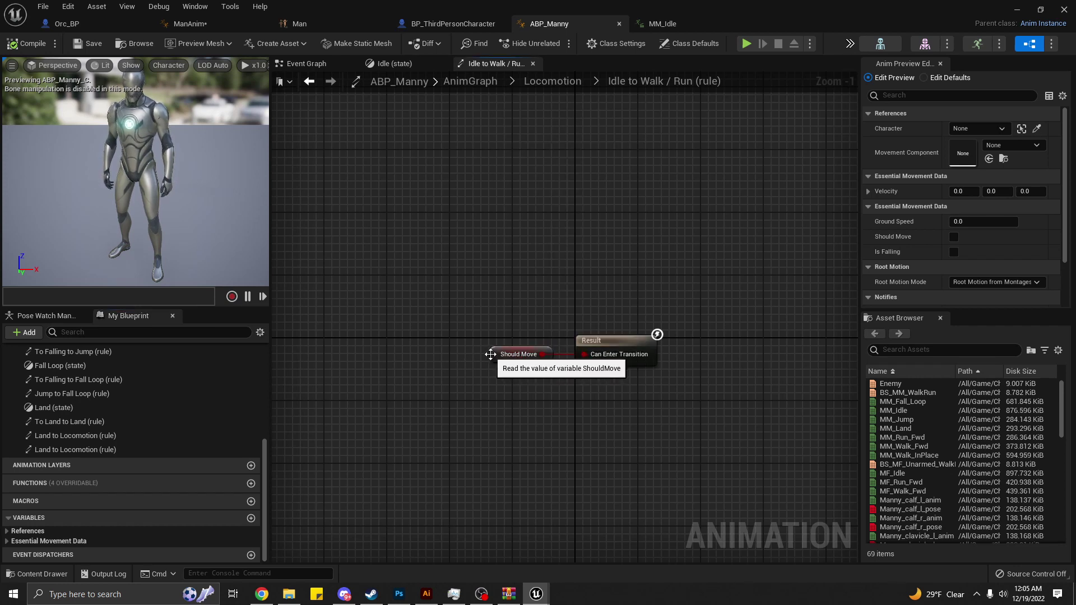
click(496, 344)
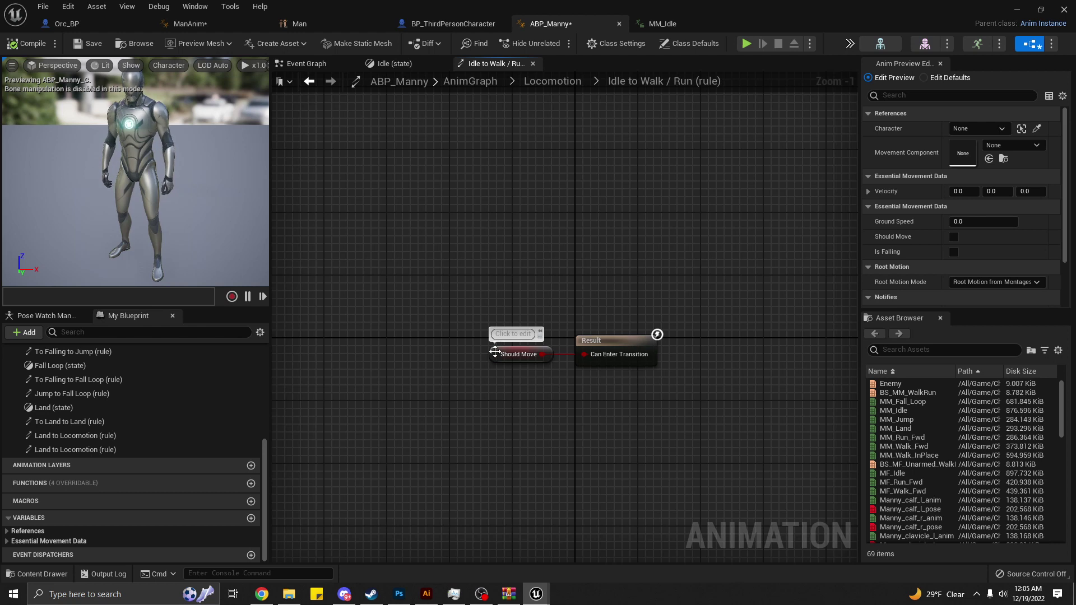
click(494, 352)
right_click(495, 353)
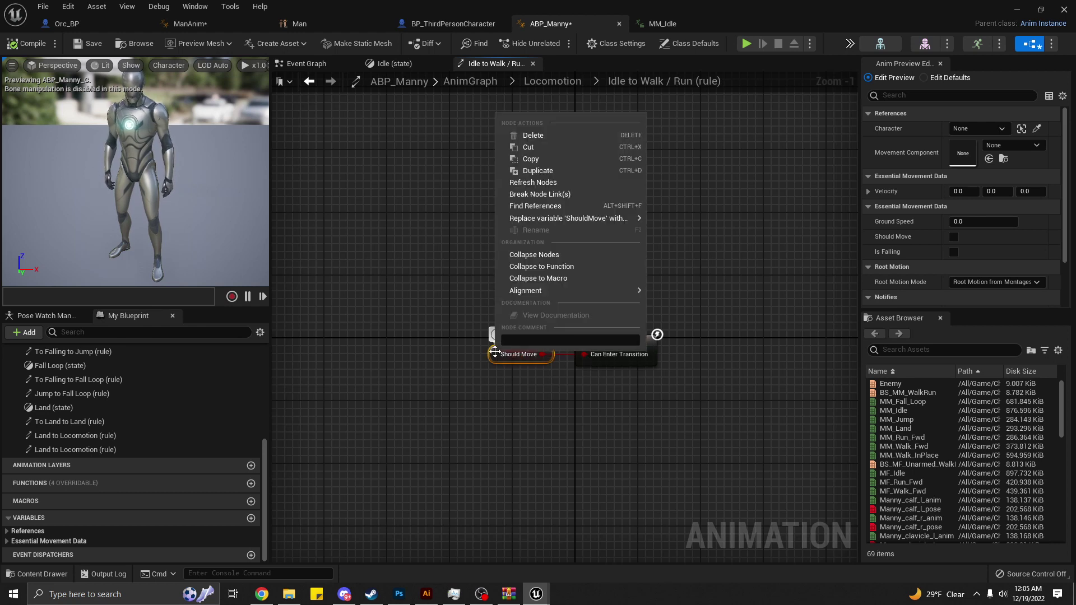
click(473, 425)
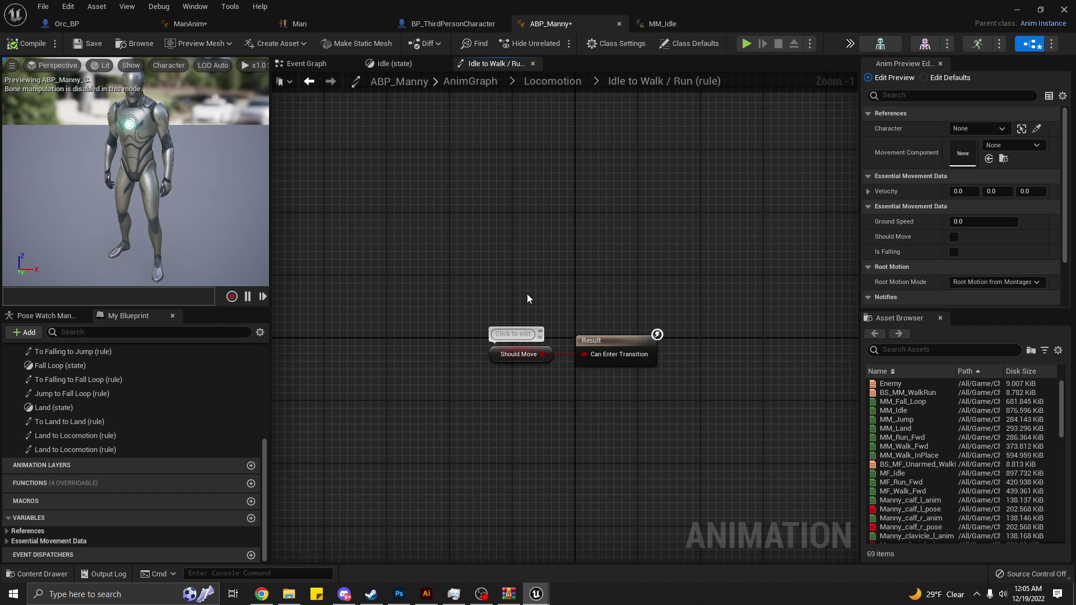
Reveal the ShouldMove Boolean under Variables > Essential Movement Data.
click(33, 516)
click(15, 538)
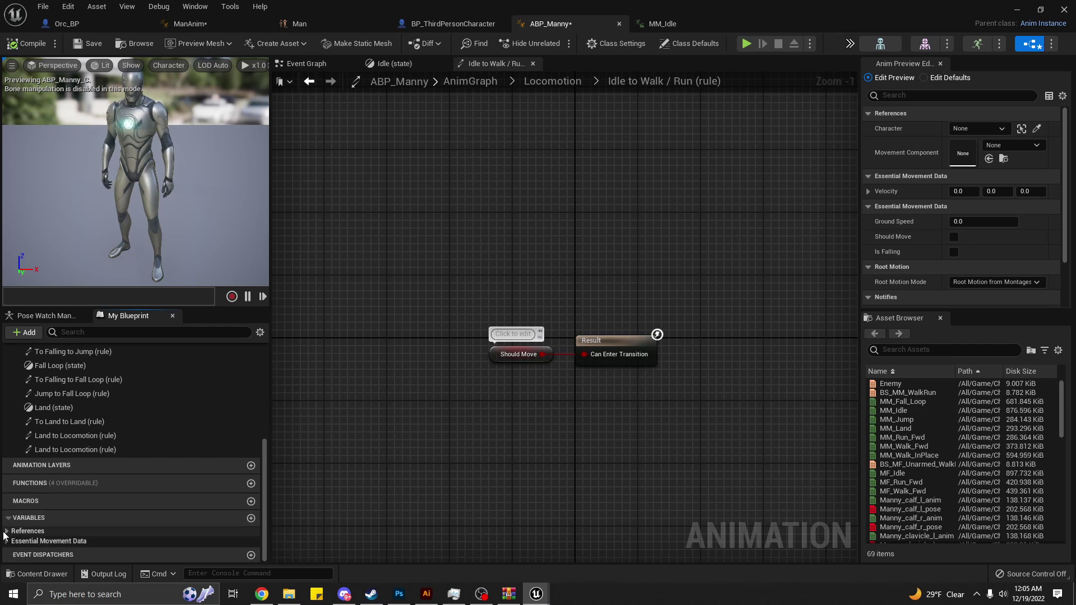
click(23, 536)
click(8, 507)
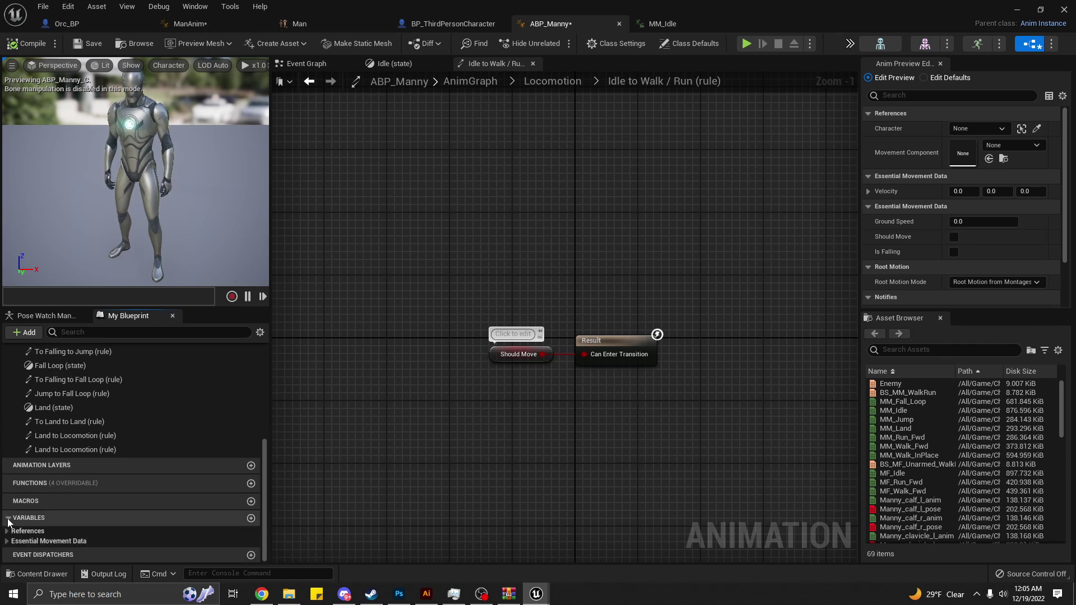
click(7, 542)
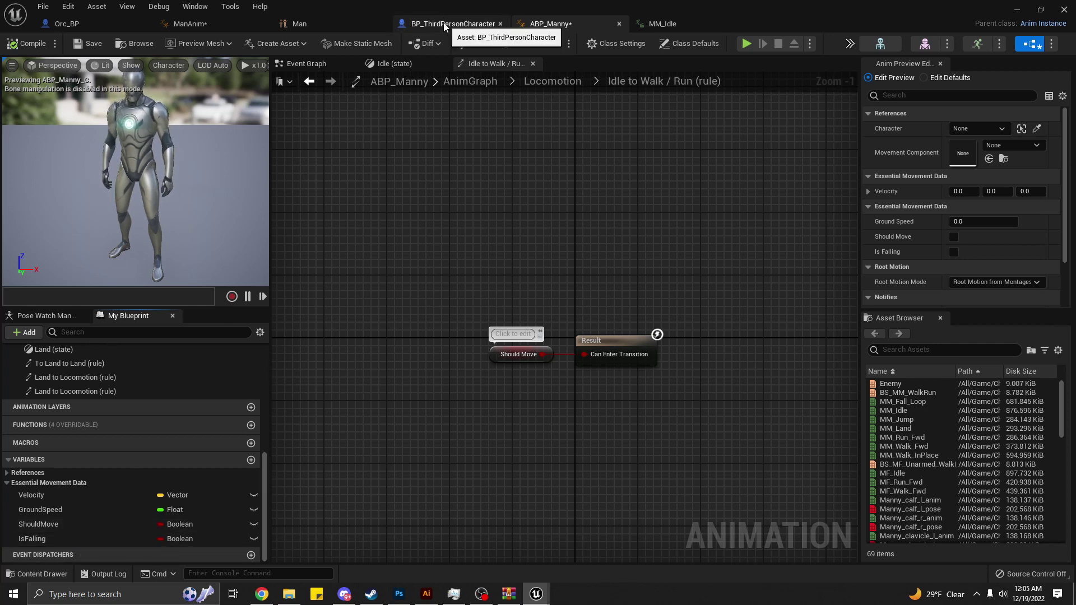
click(290, 22)
In ManAnim's Walk to Base rule, try a variable search off Can Enter Transition, then cancel it.
click(230, 21)
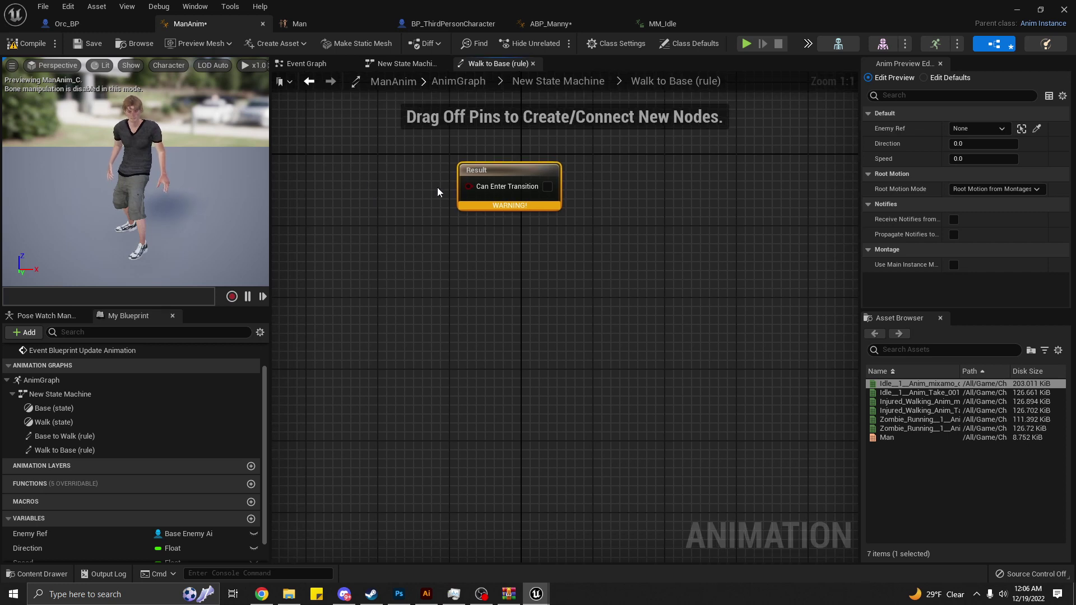
drag(468, 186, 390, 188)
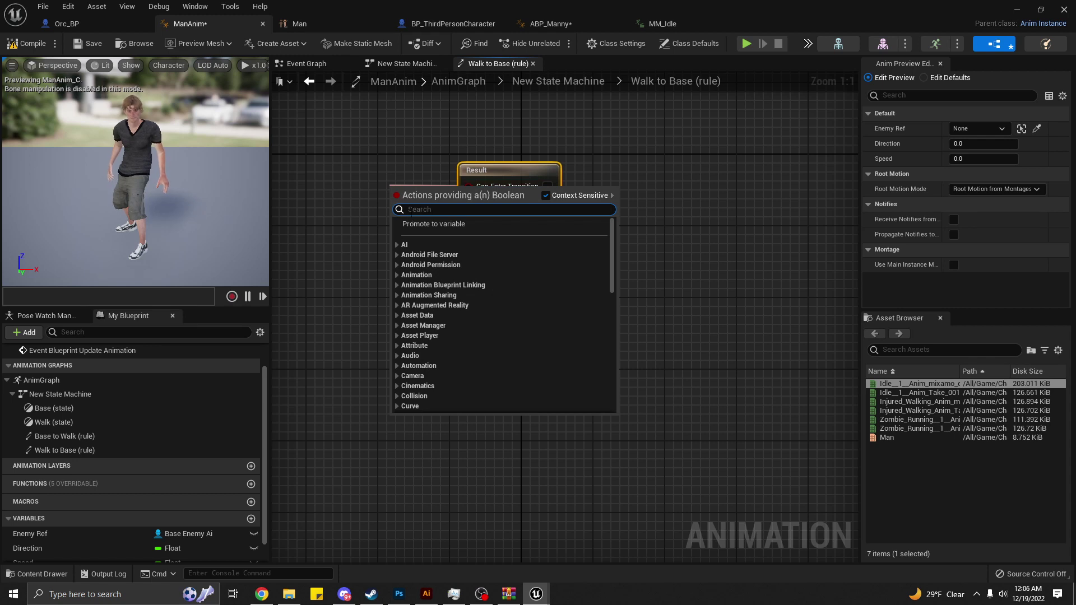
text(v)
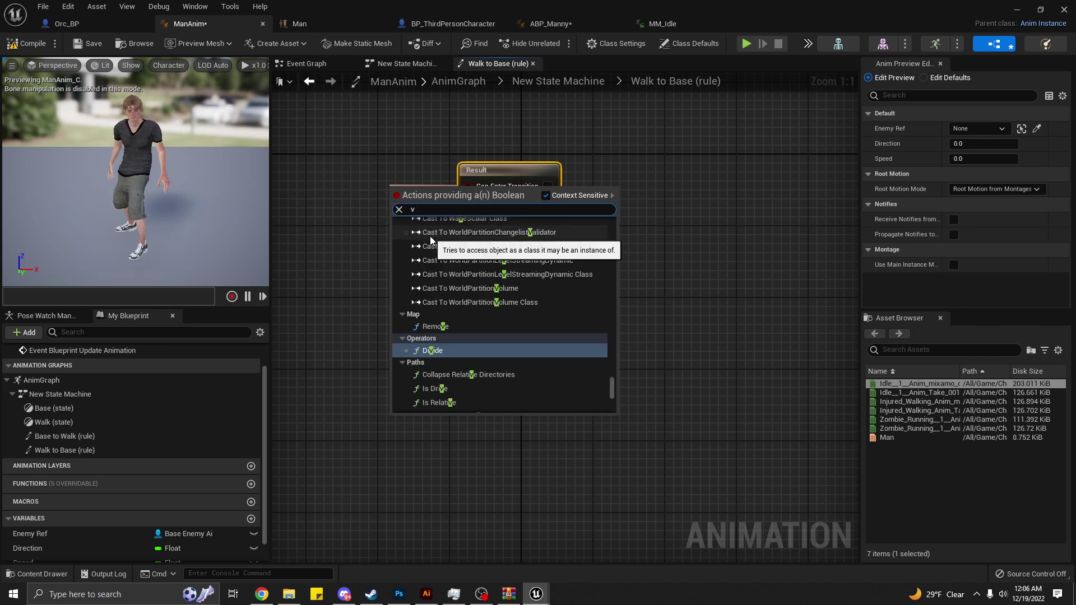
text(ar)
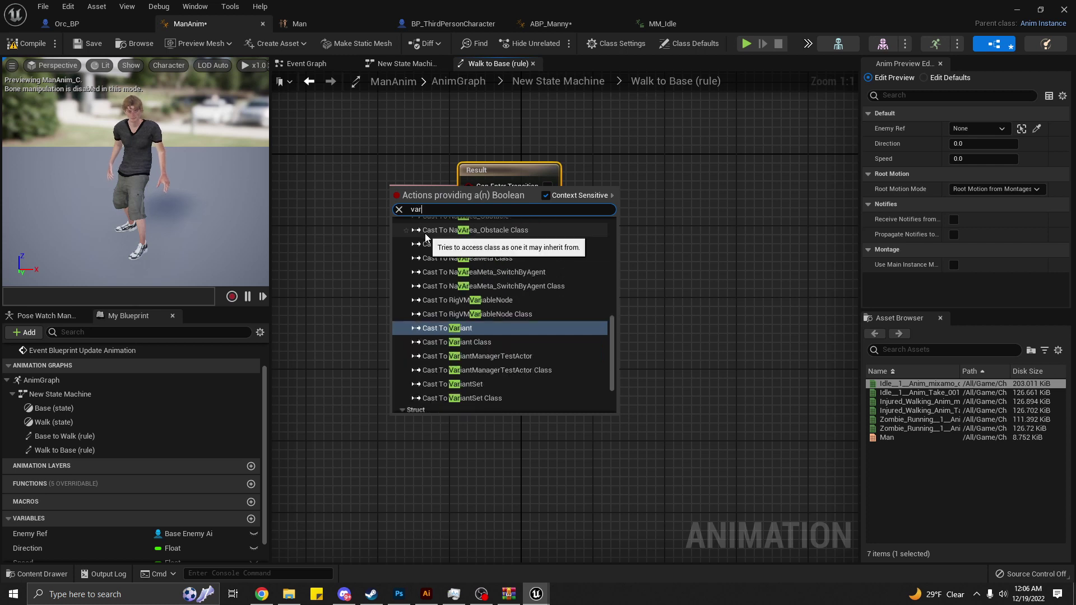
text(ibl)
key(BackSpace)
key(BackSpace)
key(BackSpace)
key(BackSpace)
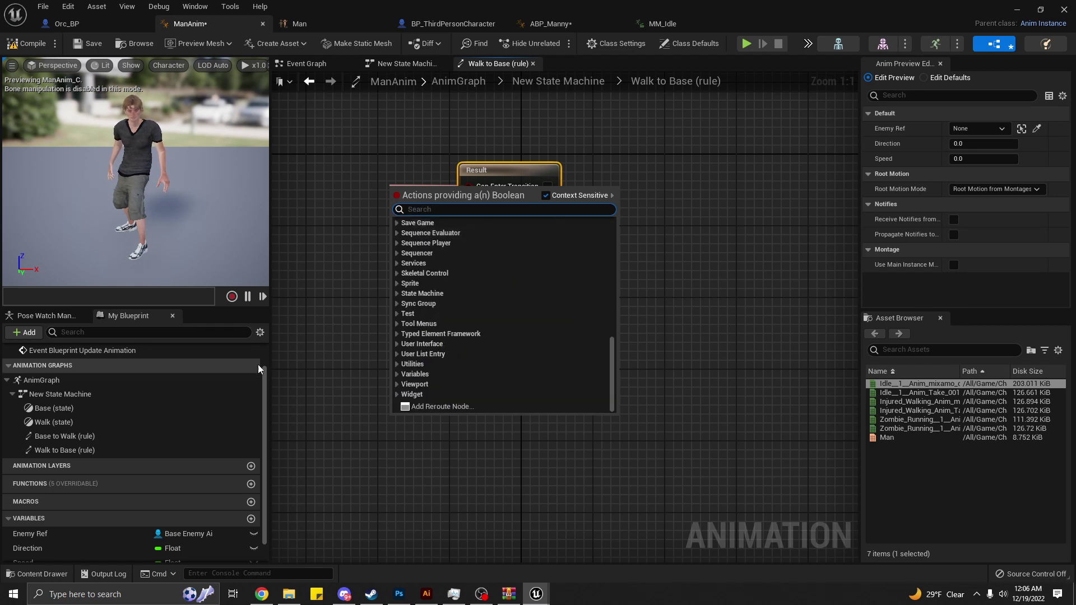
click(308, 362)
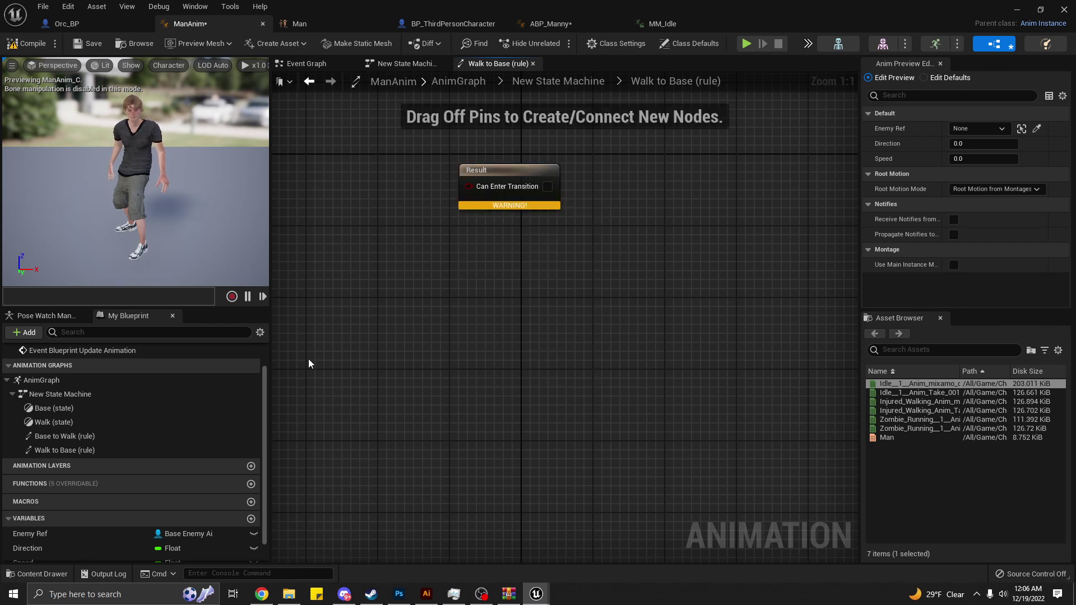
Add a new Boolean variable named ShouldMove to ManAnim.
click(251, 520)
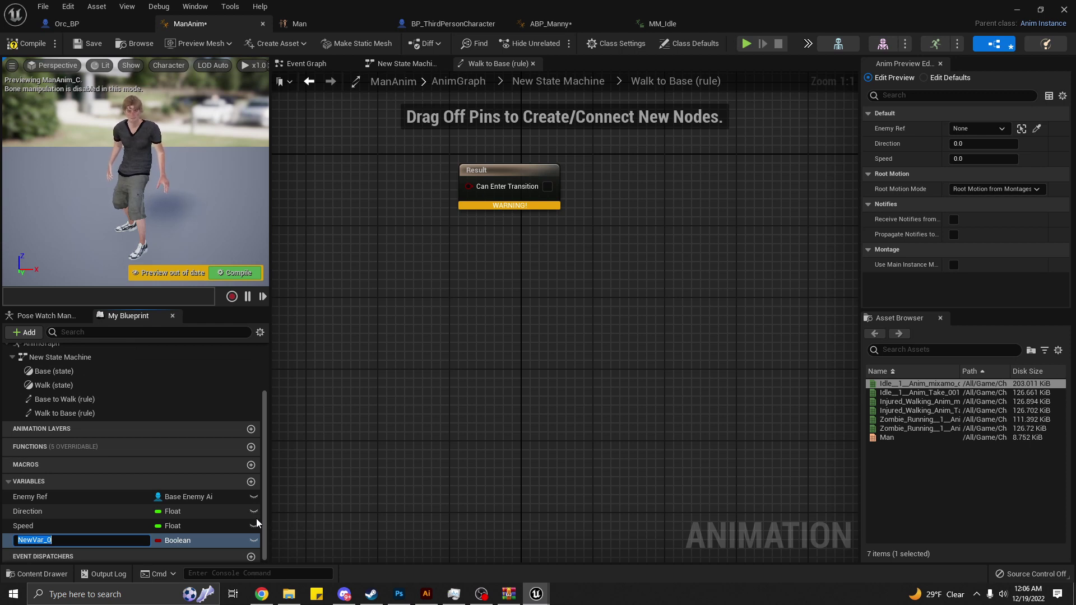
text(ShouldMove)
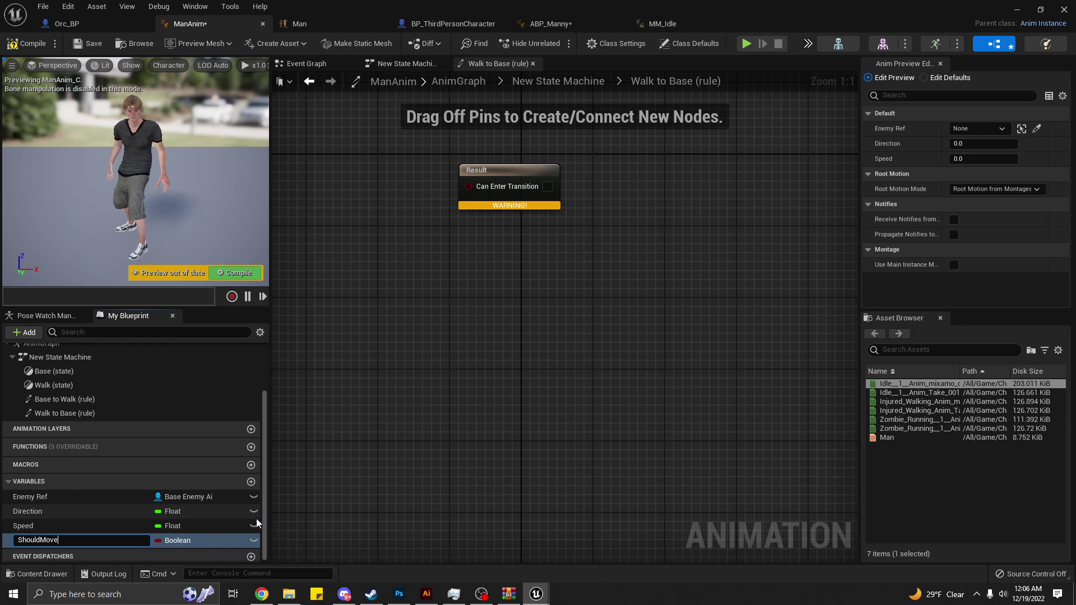
key(Return)
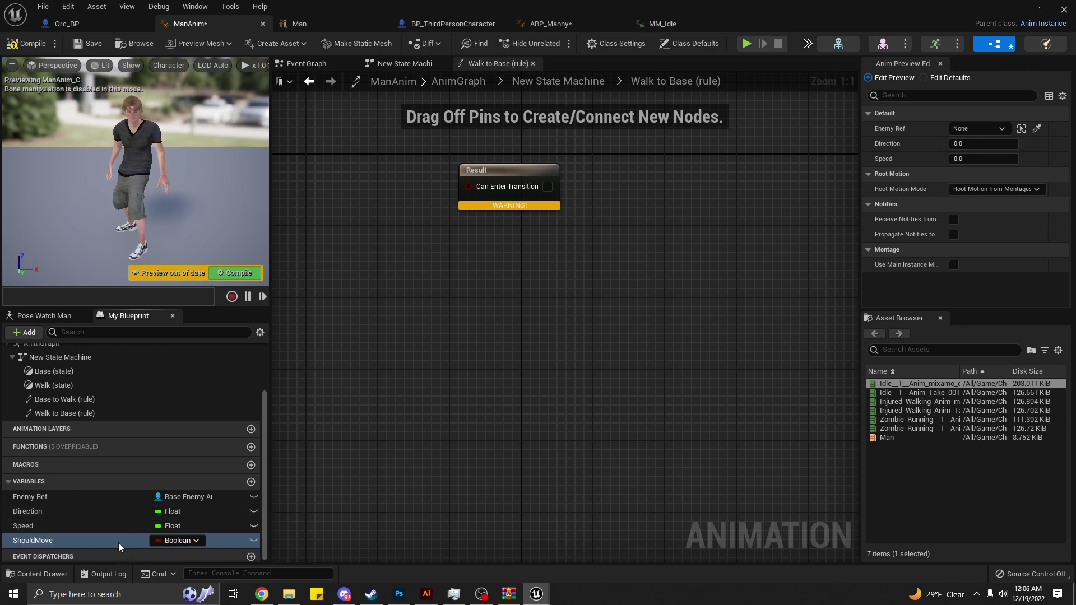
Wire a ShouldMove getter into the Walk to Base rule's Can Enter Transition and compile.
drag(119, 542, 396, 198)
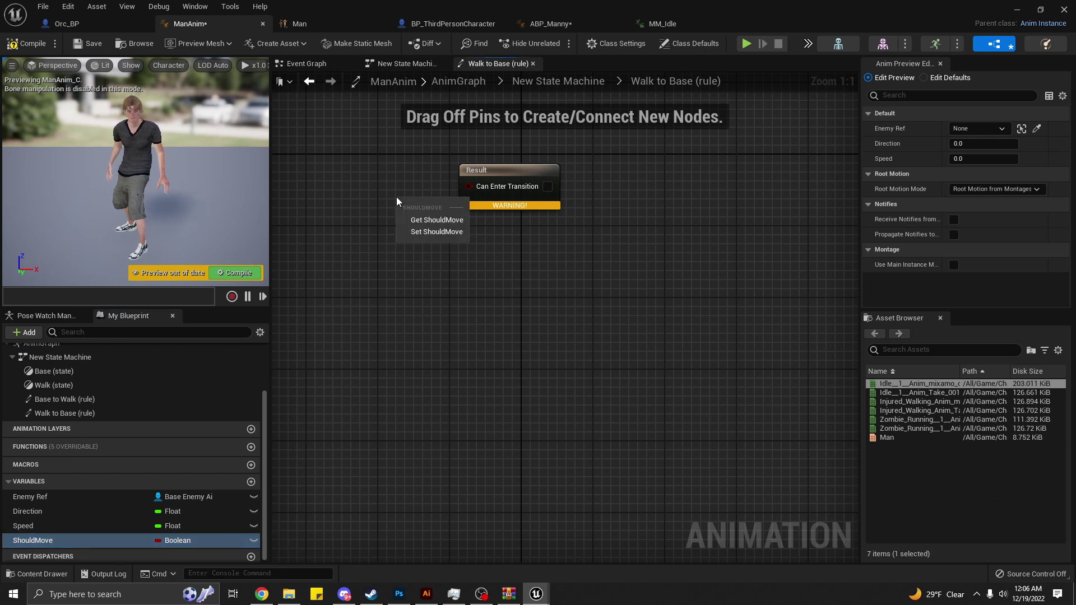
click(417, 223)
mouse_move(403, 210)
mouse_down()
mouse_move(368, 183)
mouse_move(481, 194)
mouse_move(472, 186)
mouse_up()
click(444, 186)
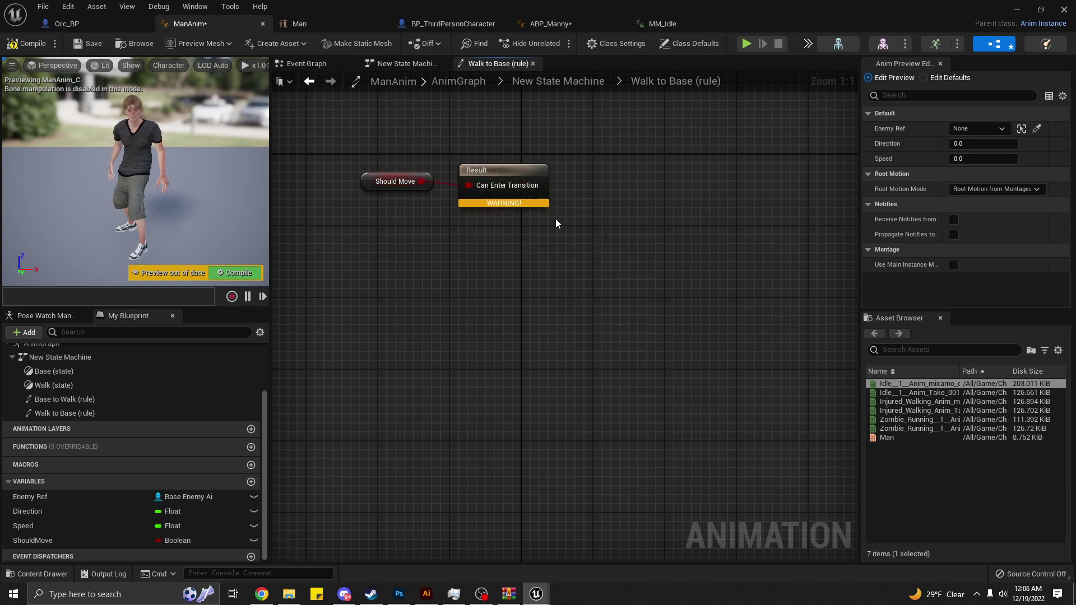
click(26, 44)
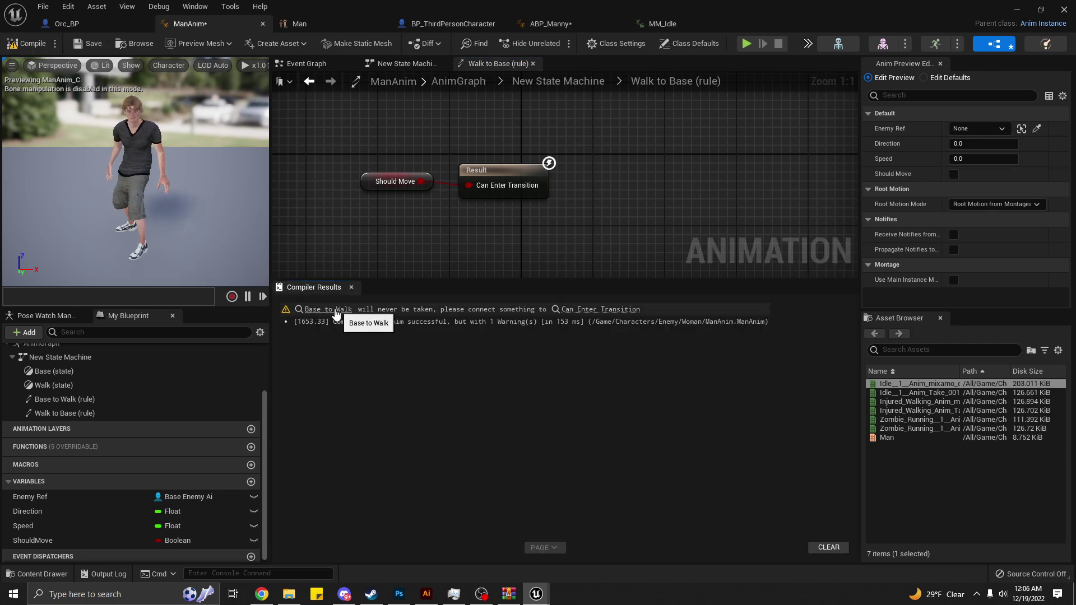
Open Base to Walk from the warning, then review ABP_Manny's Walk / Run to Idle rule and its NOT node.
click(583, 315)
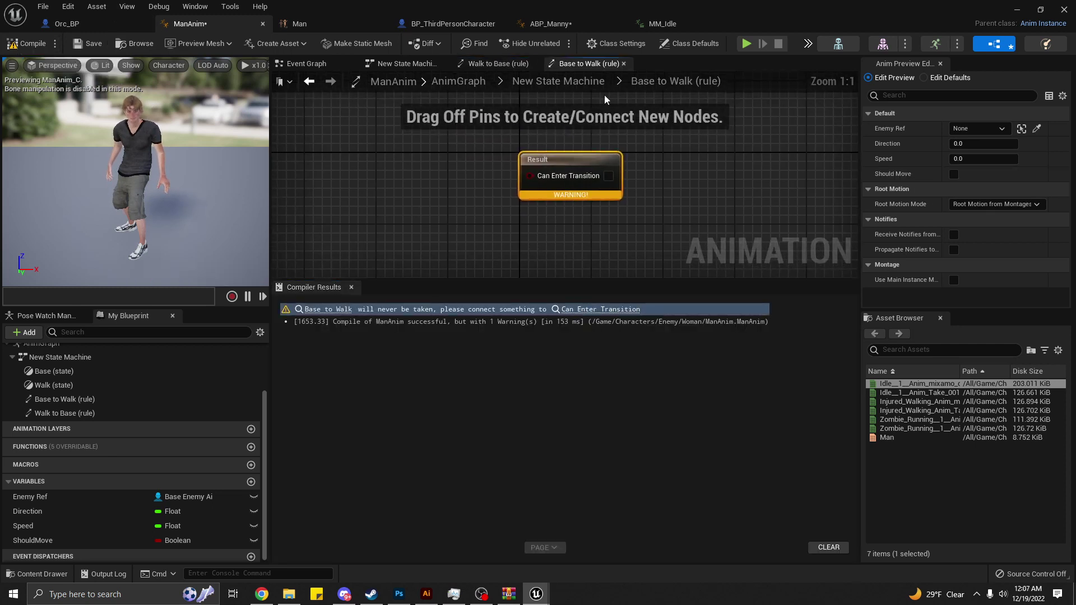
click(561, 25)
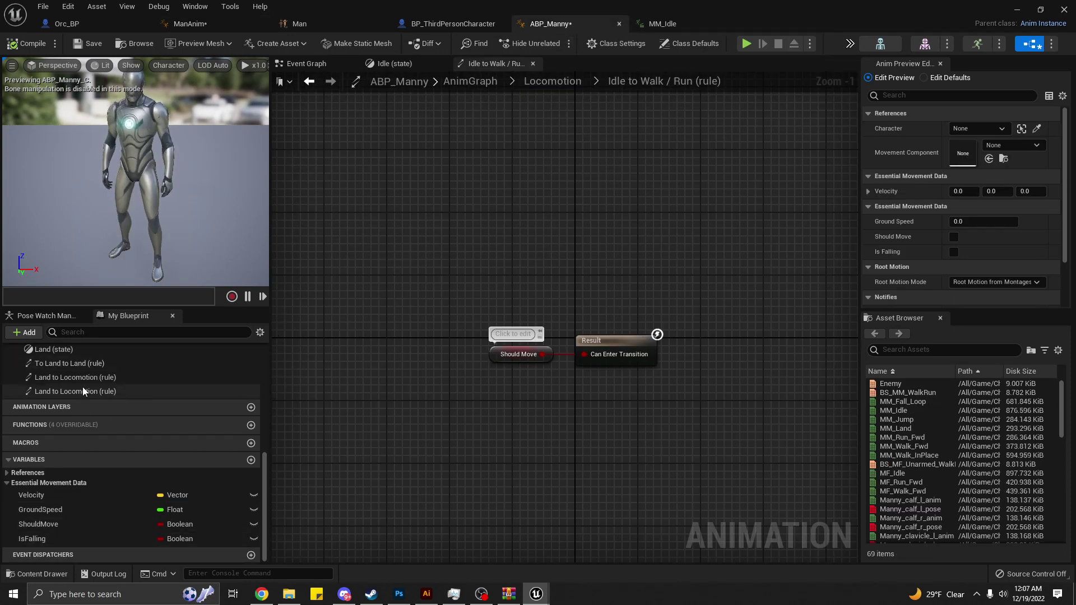
scroll(82, 387, up, 2)
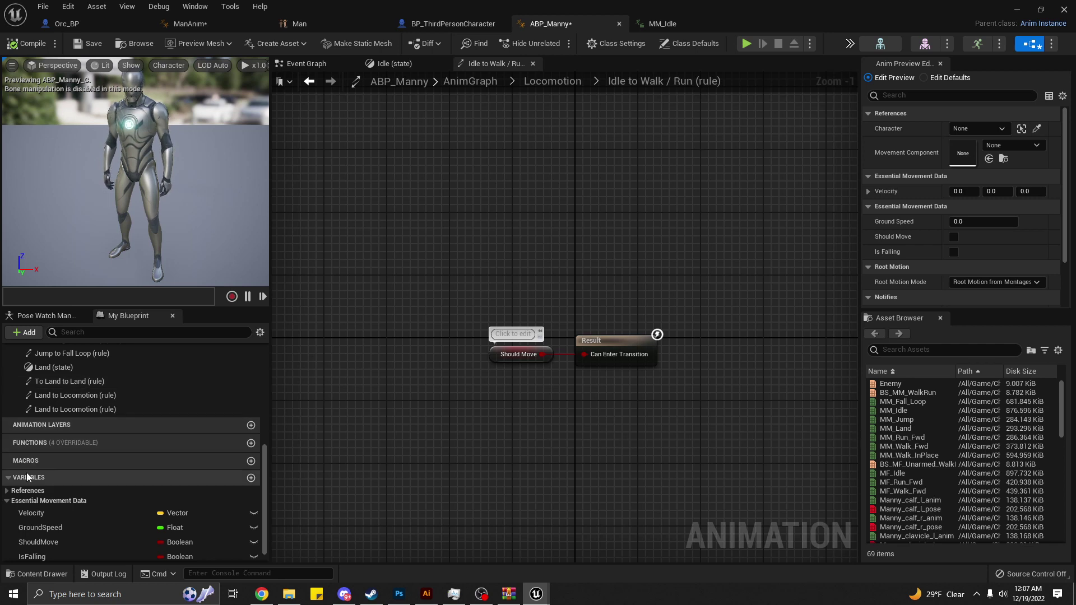
scroll(49, 447, up, 5)
scroll(55, 411, up, 3)
scroll(66, 436, up, 2)
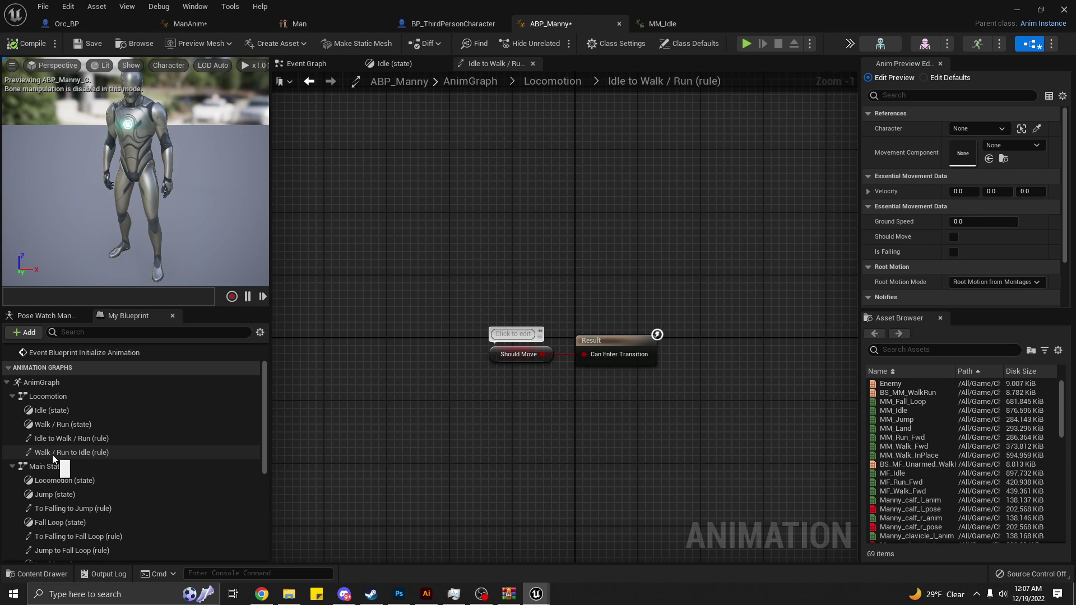
double_click(52, 453)
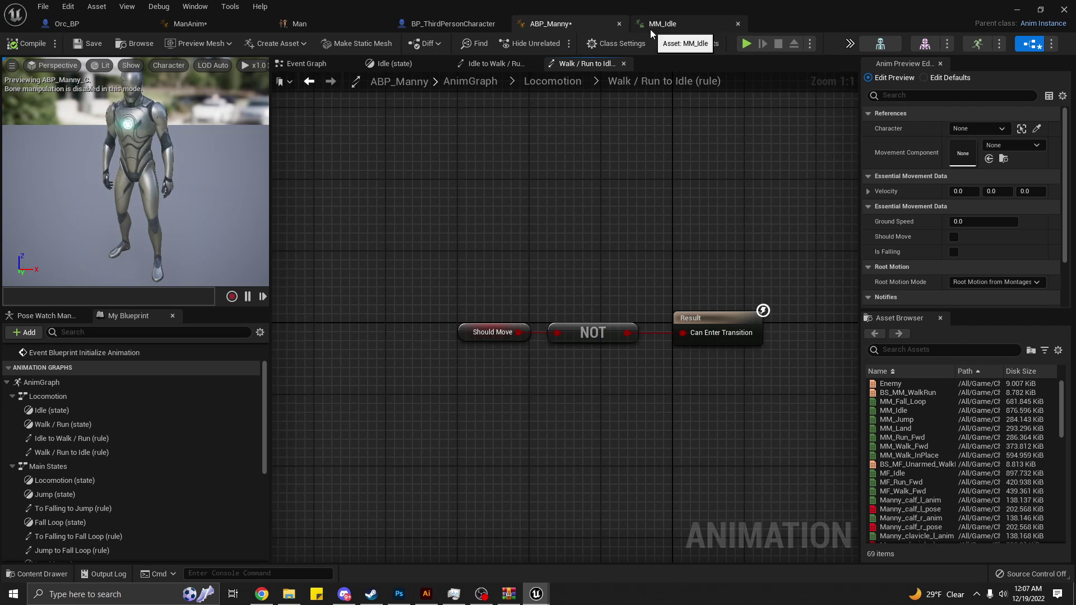
click(588, 331)
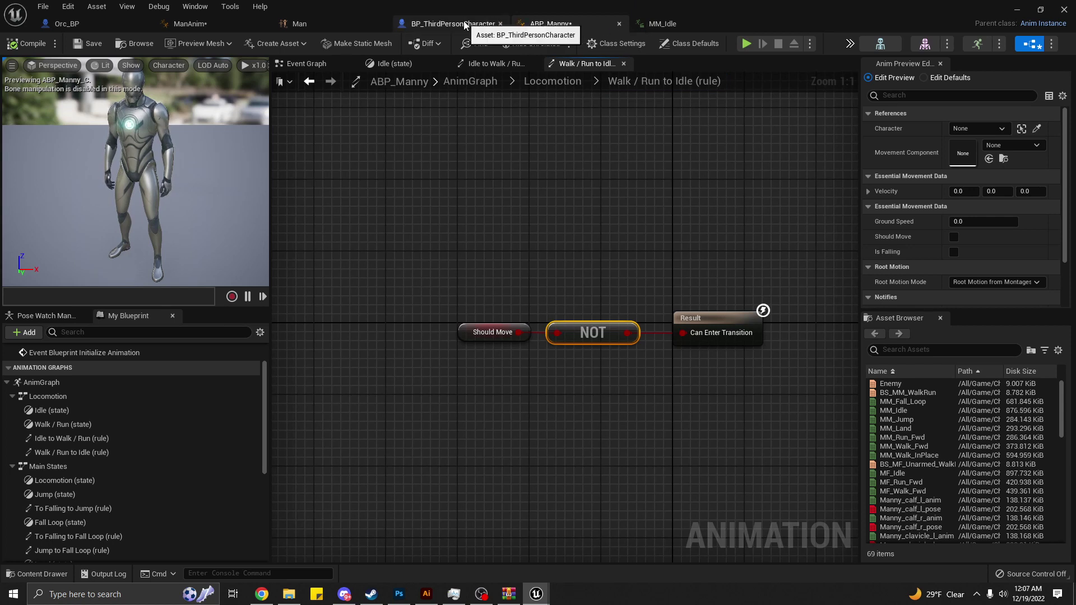
click(300, 24)
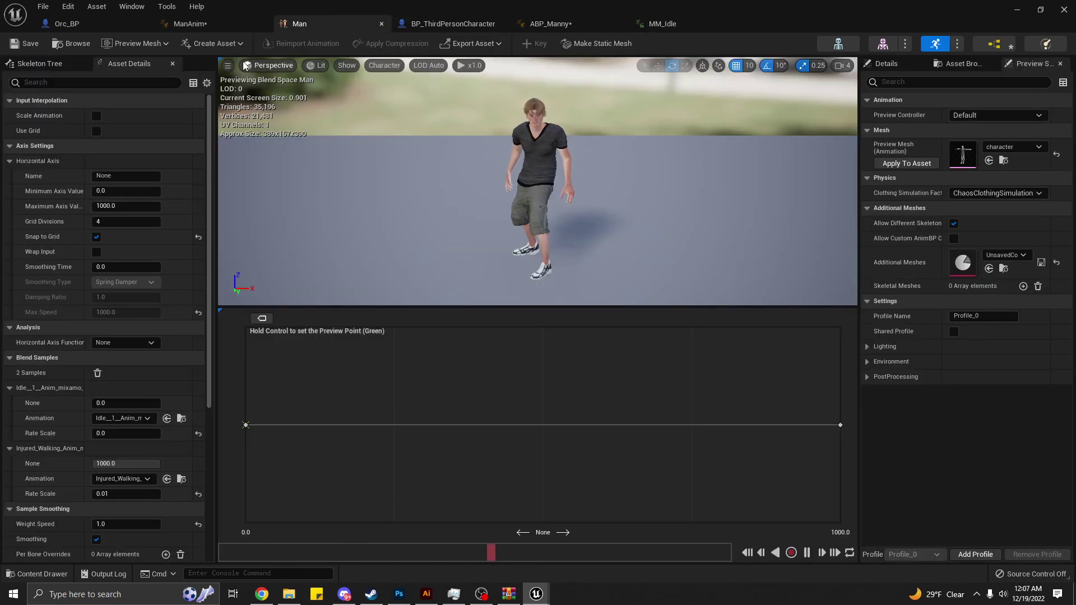
click(191, 24)
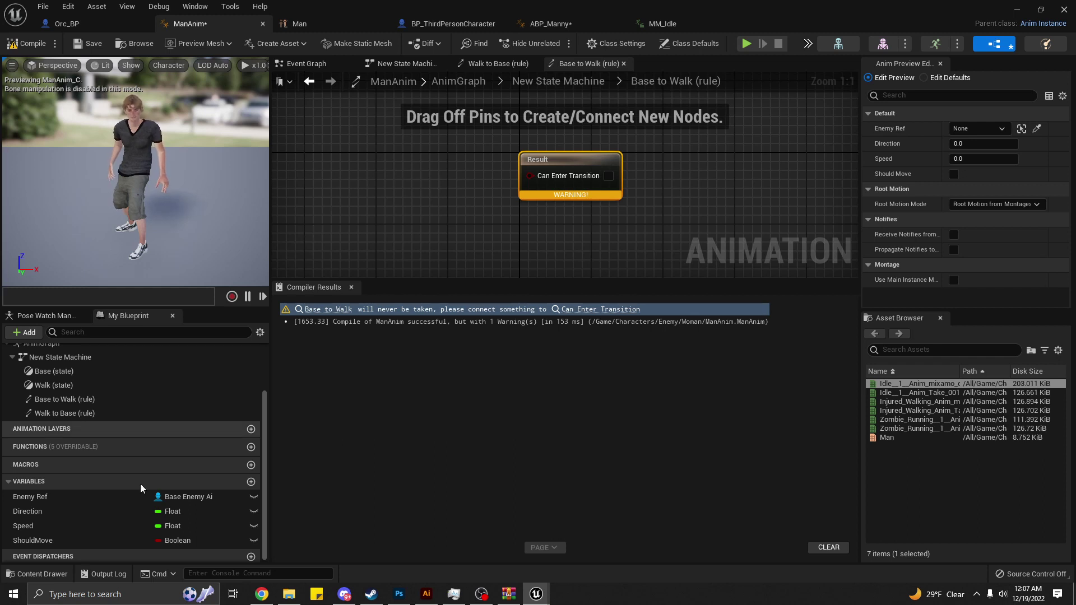
Feed a ShouldMove getter through a Not Equal (Boolean) node into Base to Walk's Can Enter Transition.
drag(65, 539, 348, 228)
drag(396, 184, 483, 176)
click(427, 197)
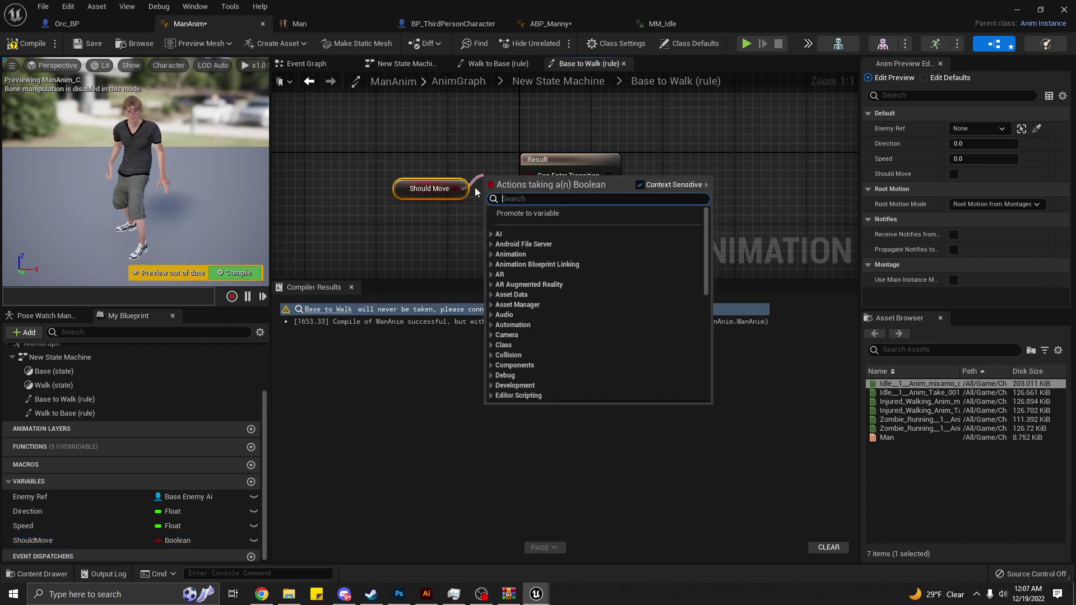
text(not)
scroll(512, 236, up, 2)
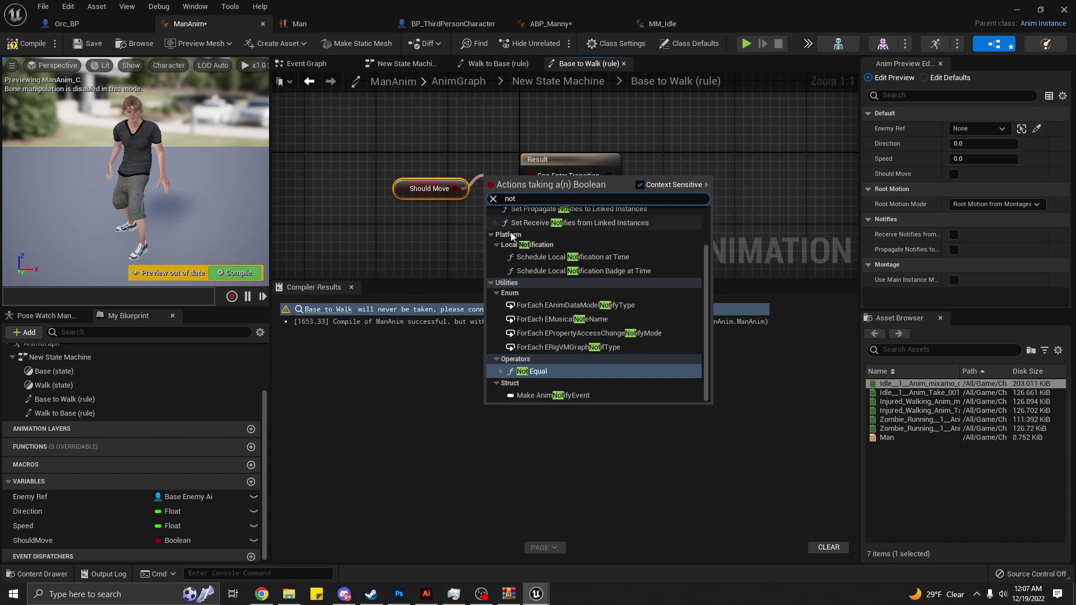
click(536, 371)
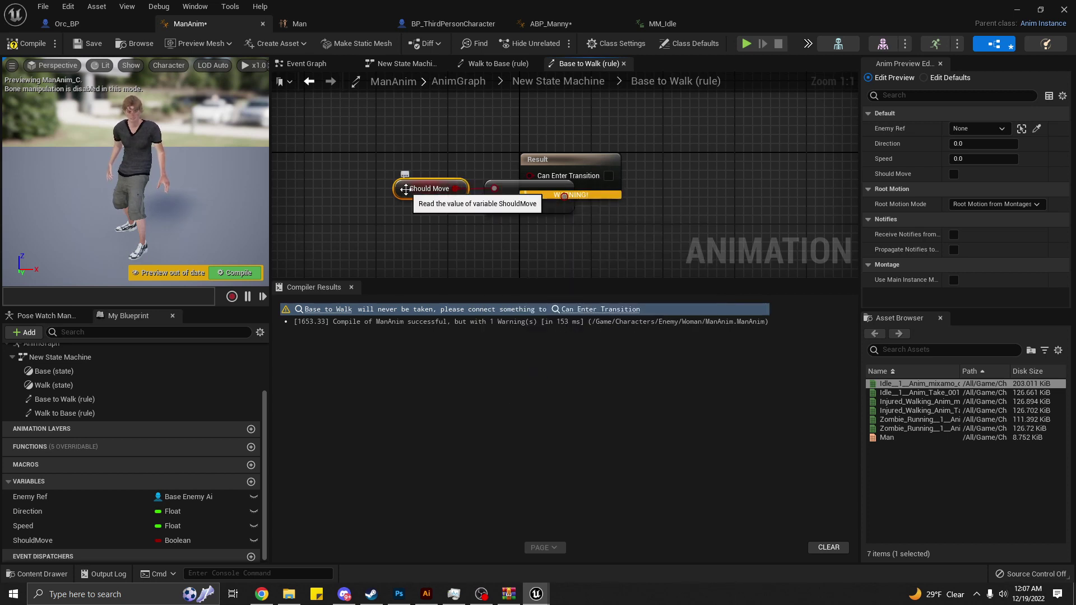
drag(369, 157, 496, 211)
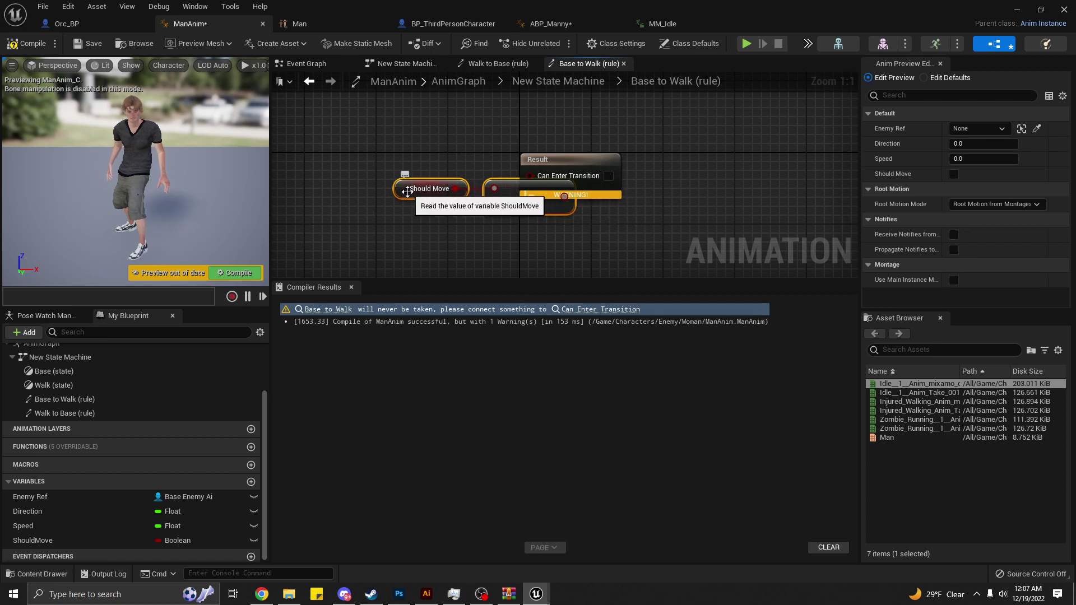
drag(426, 190, 363, 180)
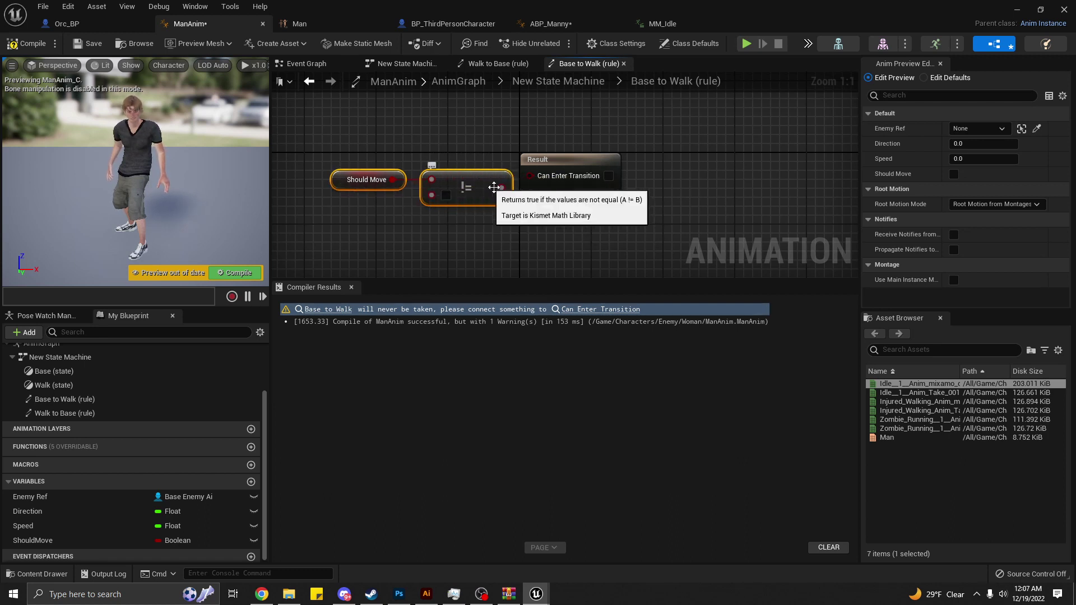
drag(499, 187, 531, 175)
click(526, 239)
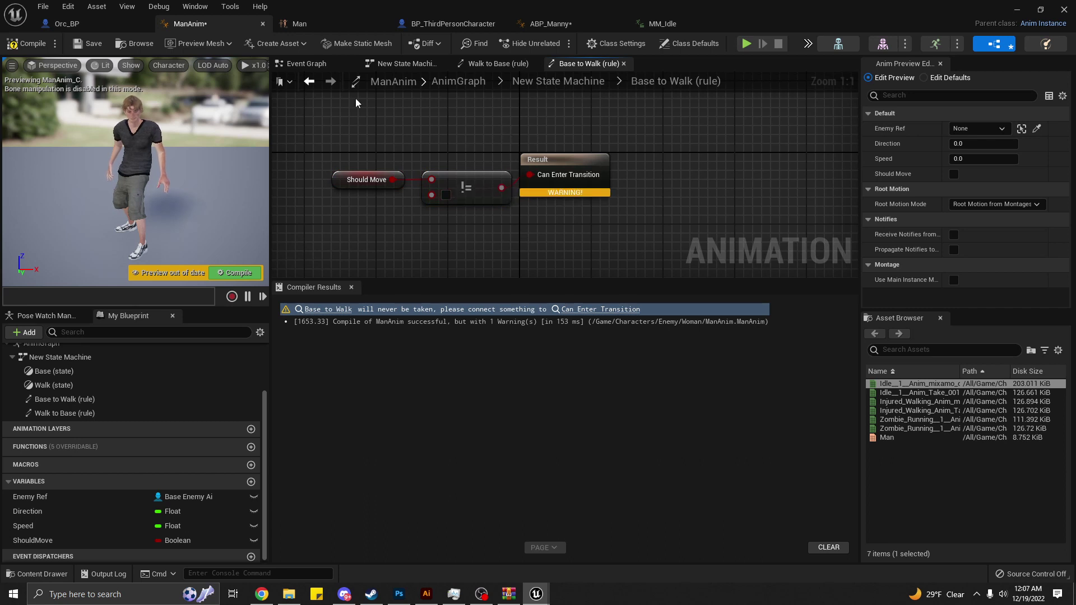
Compile and save ManAnim, now free of warnings.
click(42, 45)
click(90, 45)
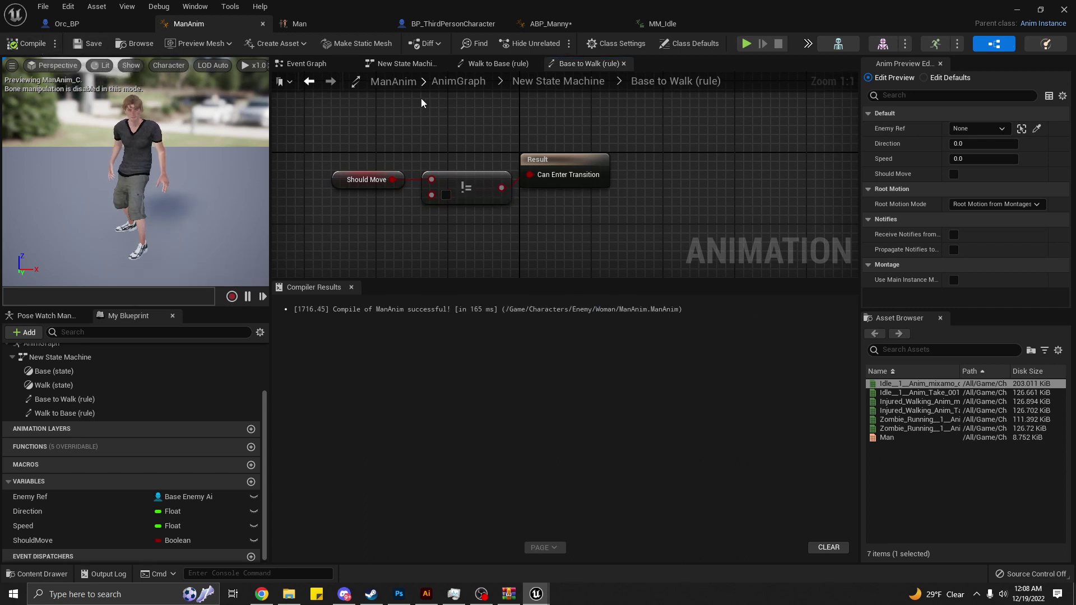
click(1018, 11)
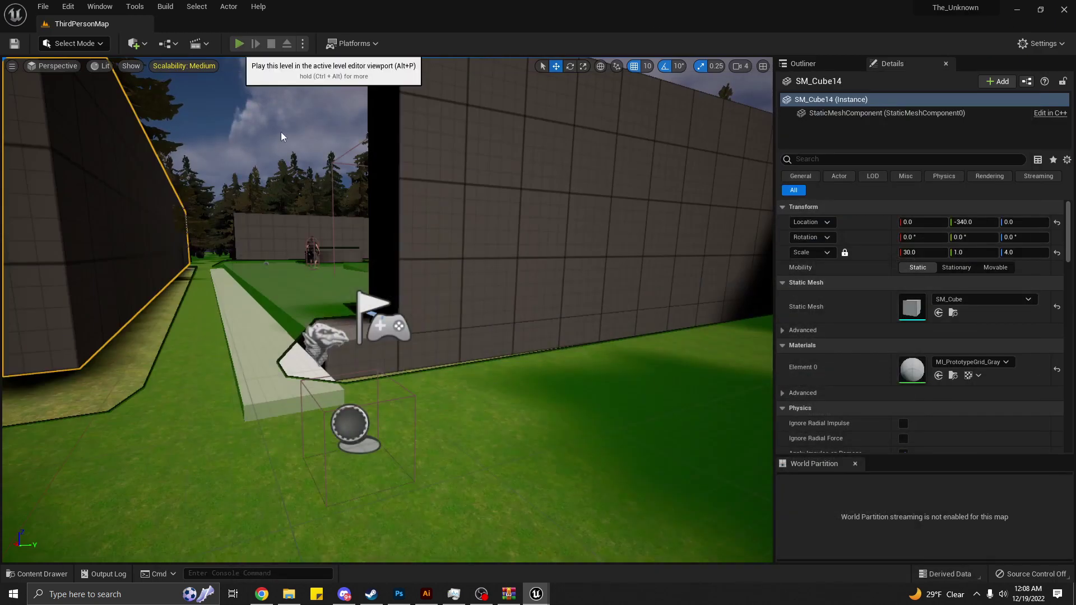
Play-test the level with Alt+P, stop it, save with Ctrl+S, and bring OBS forward.
key(alt+p)
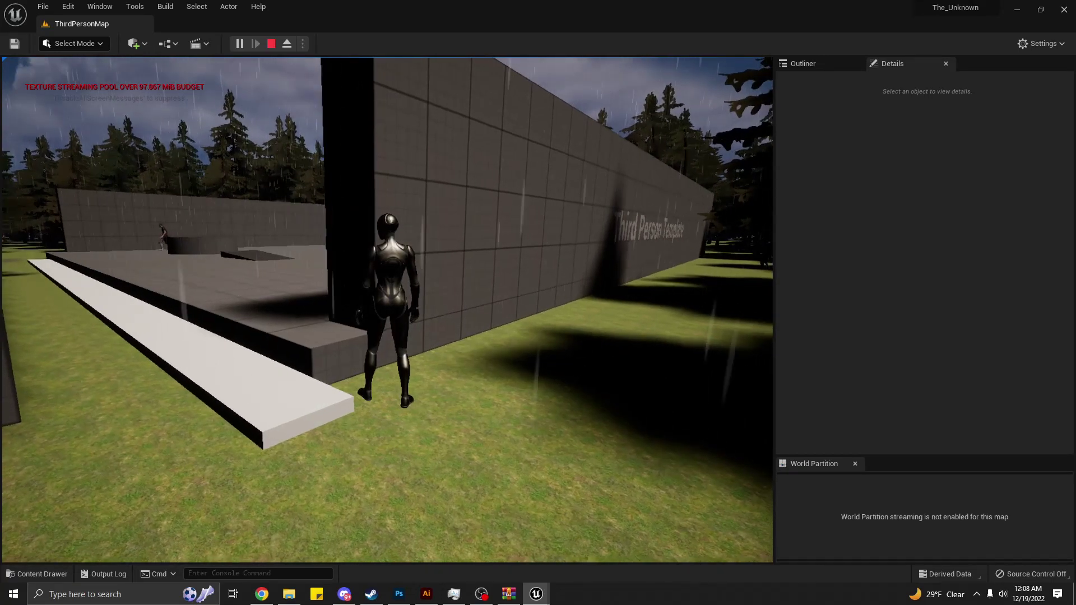
key(Escape)
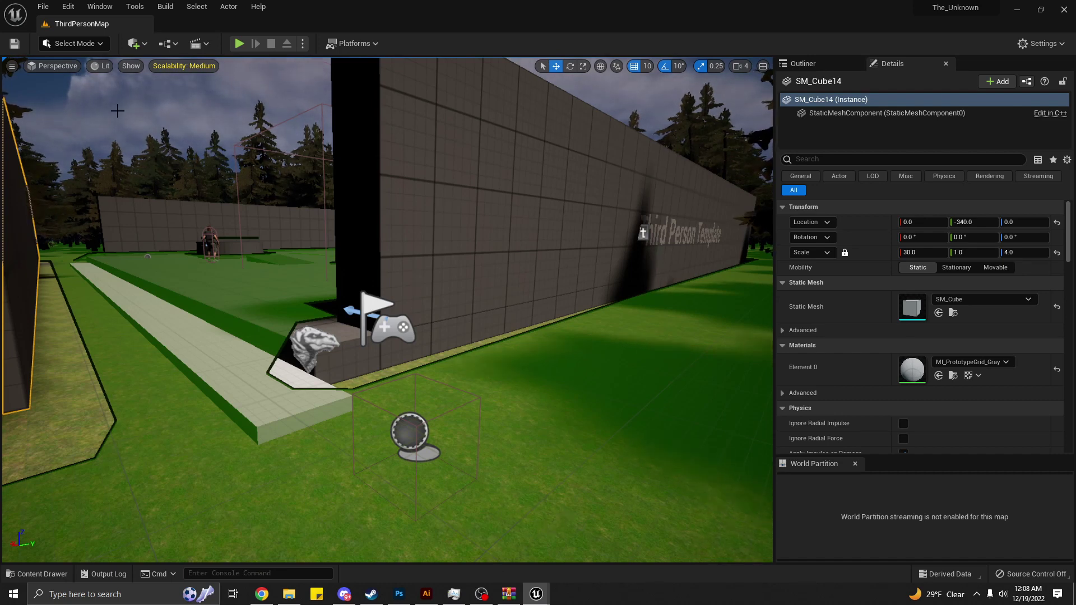
key(ctrl+s)
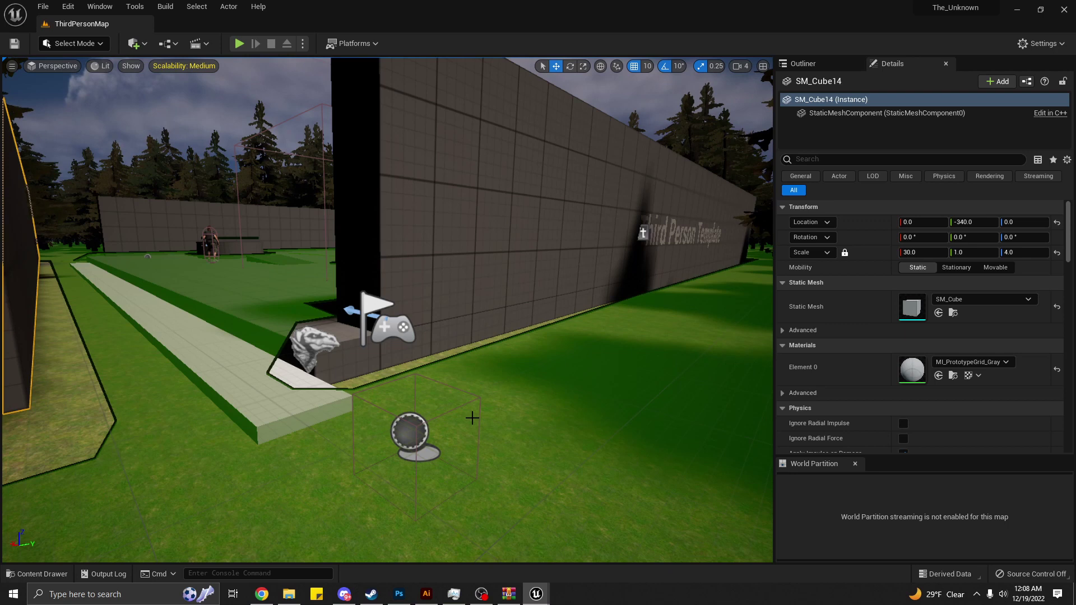
middle_drag(472, 418, 472, 419)
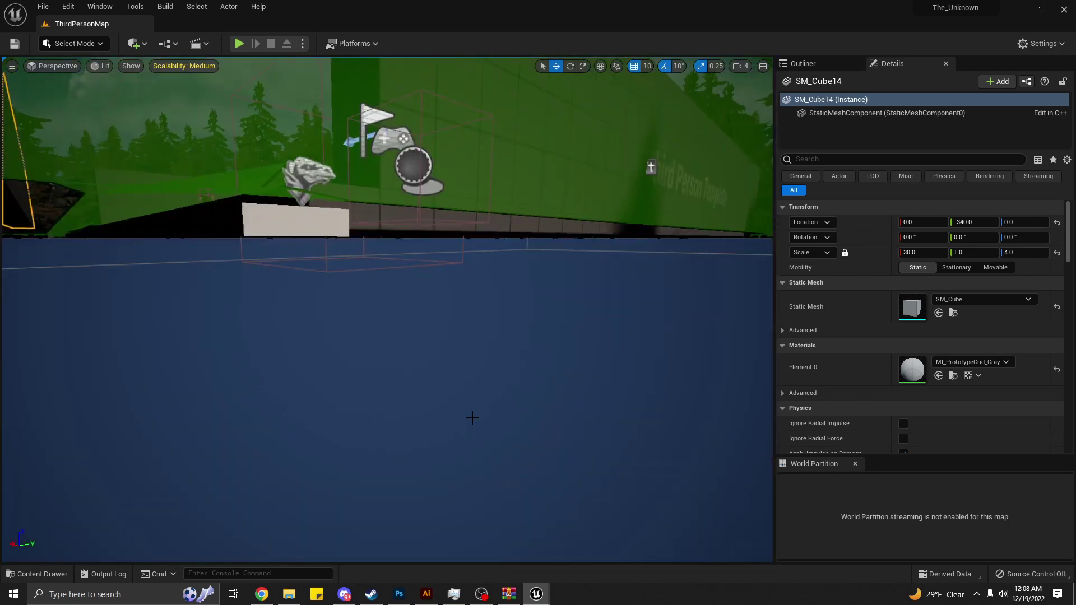
click(488, 598)
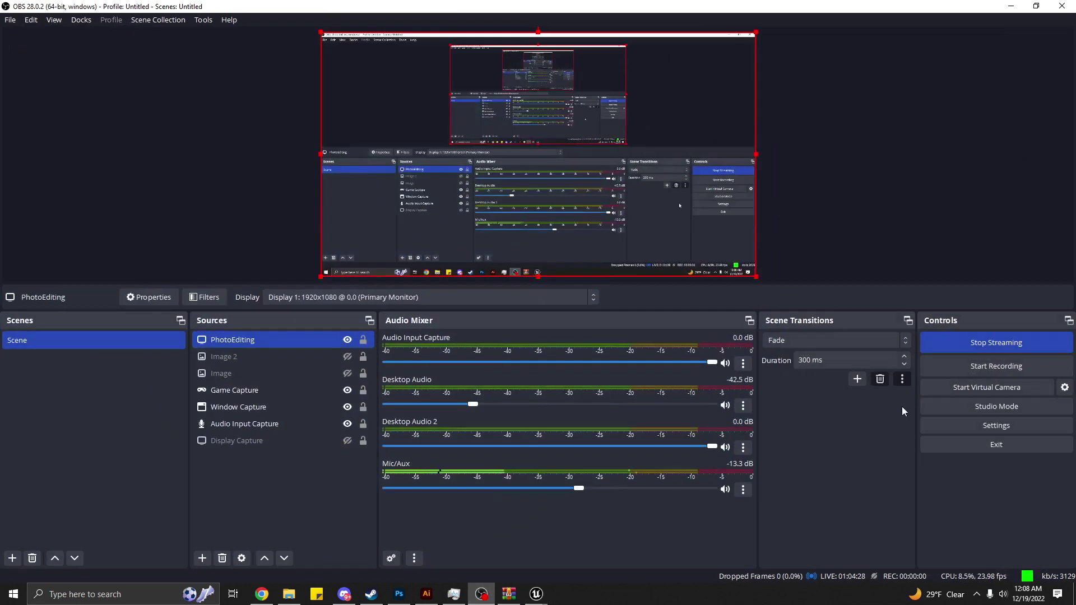